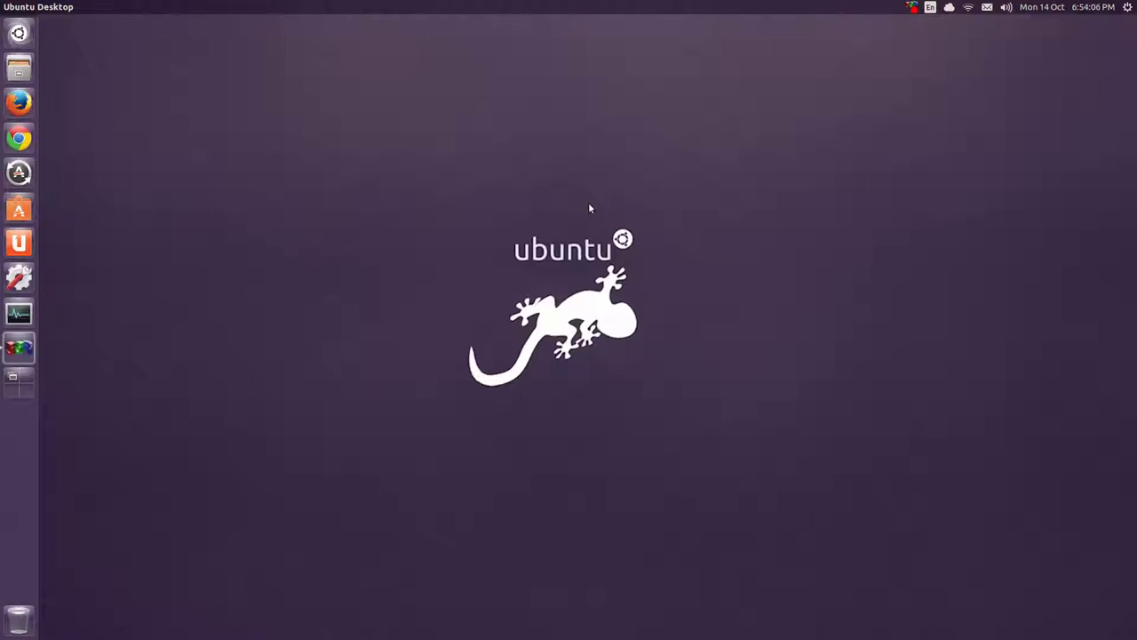
Open a terminal and run alsamixer.
{"action": "key", "text": "ctrl+alt+t"}
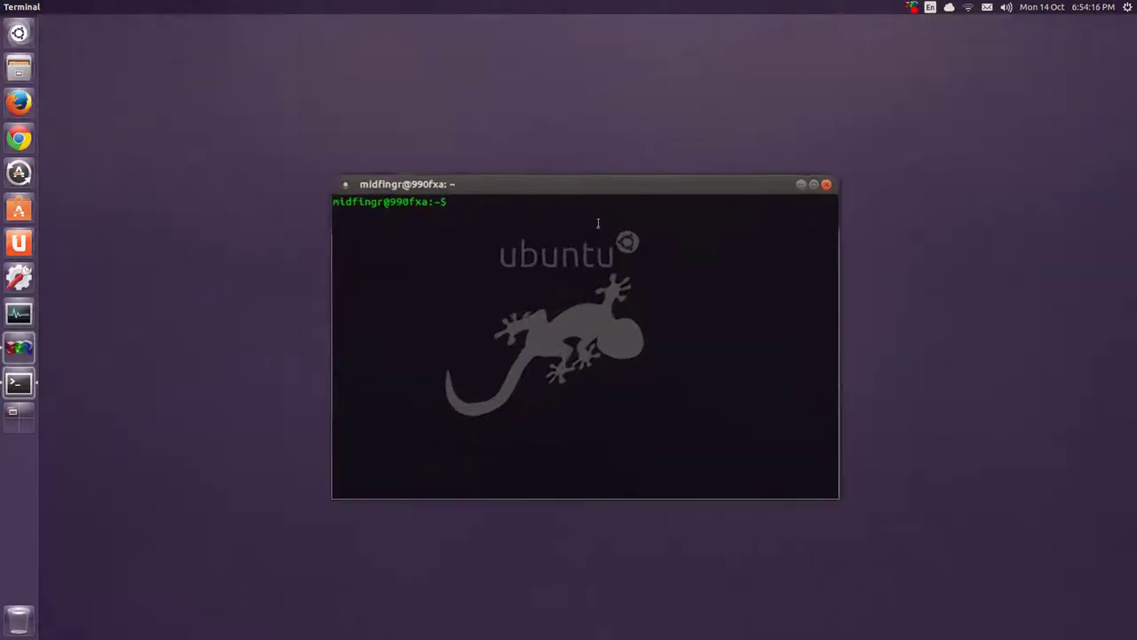
{"action": "type", "text": "alsa"}
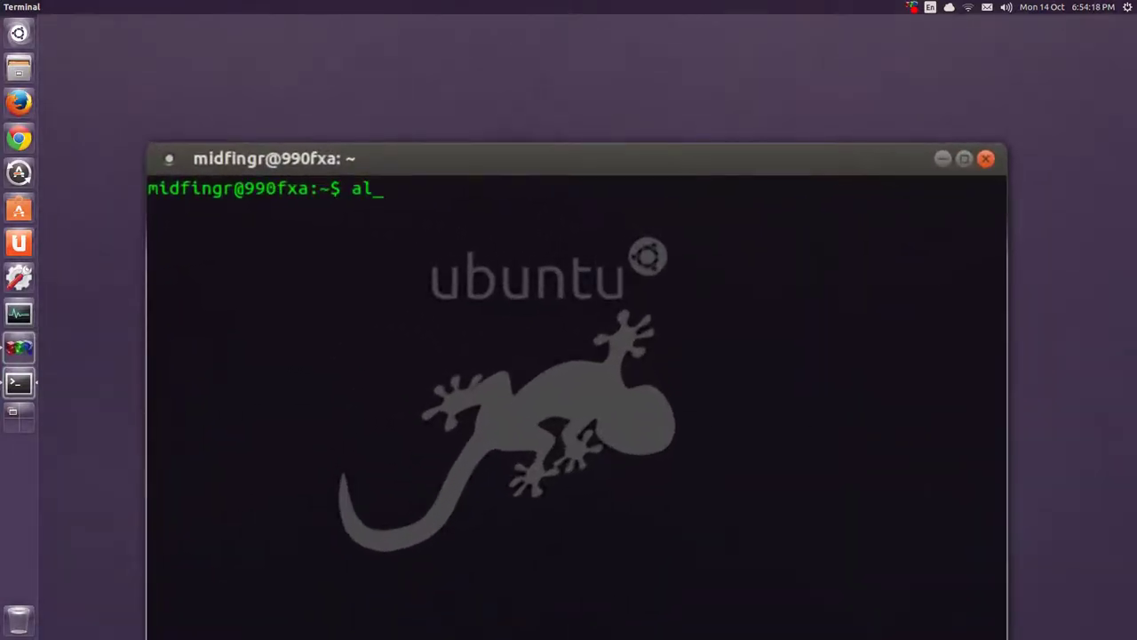
{"action": "type", "text": "mixer"}
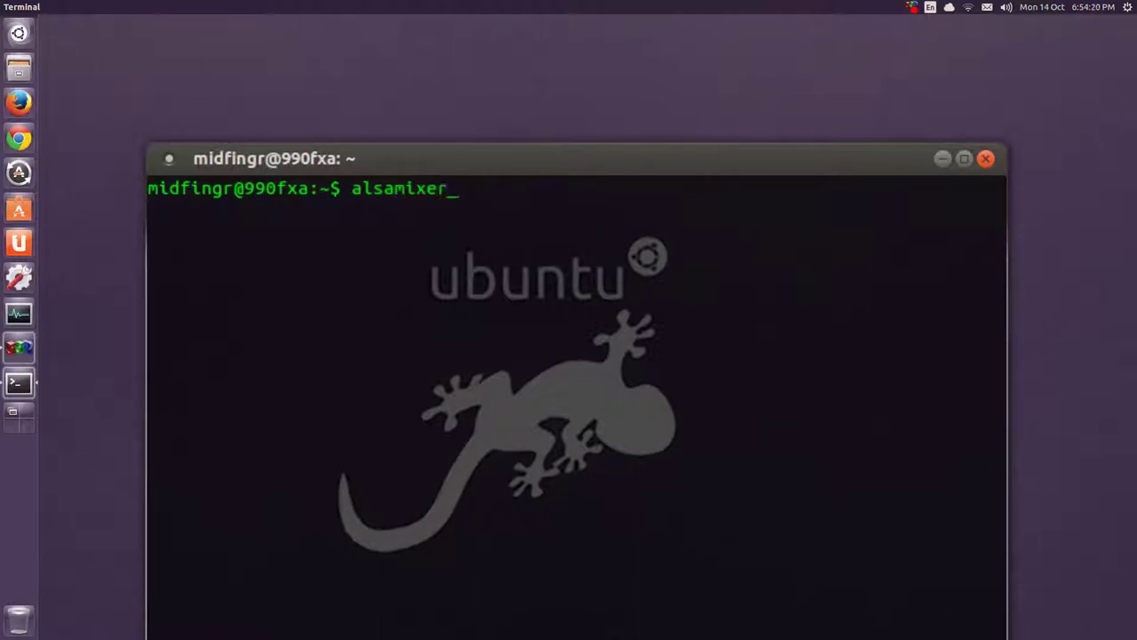
{"action": "key", "text": "Return"}
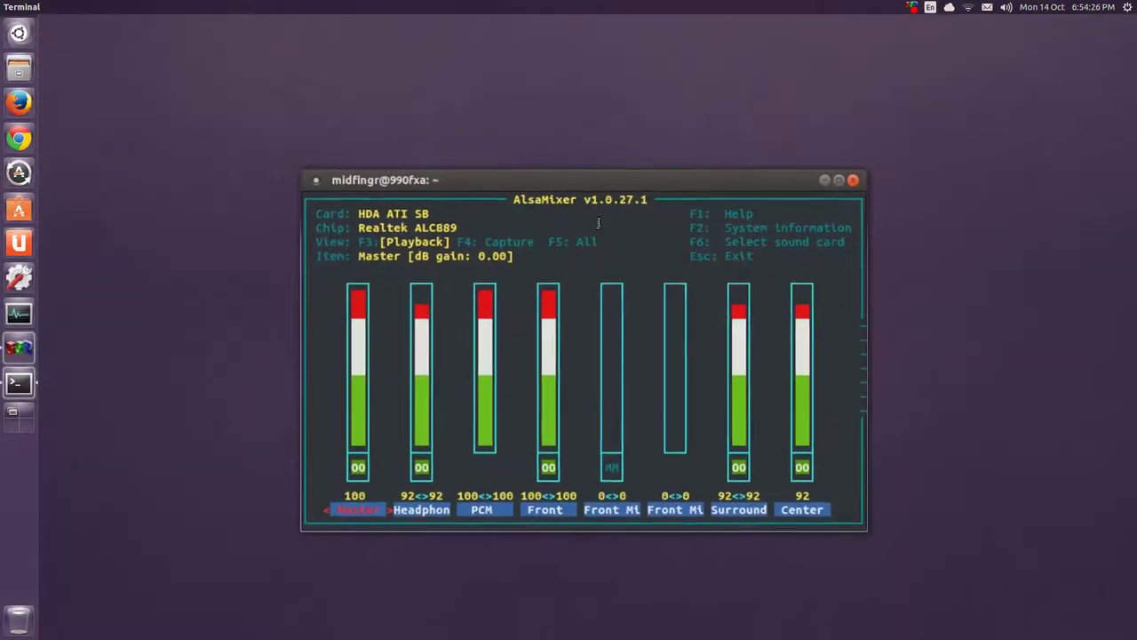
Compare the Rear Mic and Rear Mic Boost levels, shrink the font, and quit alsamixer.
{"action": "key", "text": "Right"}
{"action": "key", "text": "Right"}
{"action": "key", "text": "Right"}
{"action": "key", "text": "Right"}
{"action": "key", "text": "Right"}
{"action": "key", "text": "Right"}
{"action": "key", "text": "Right"}
{"action": "key", "text": "Right"}
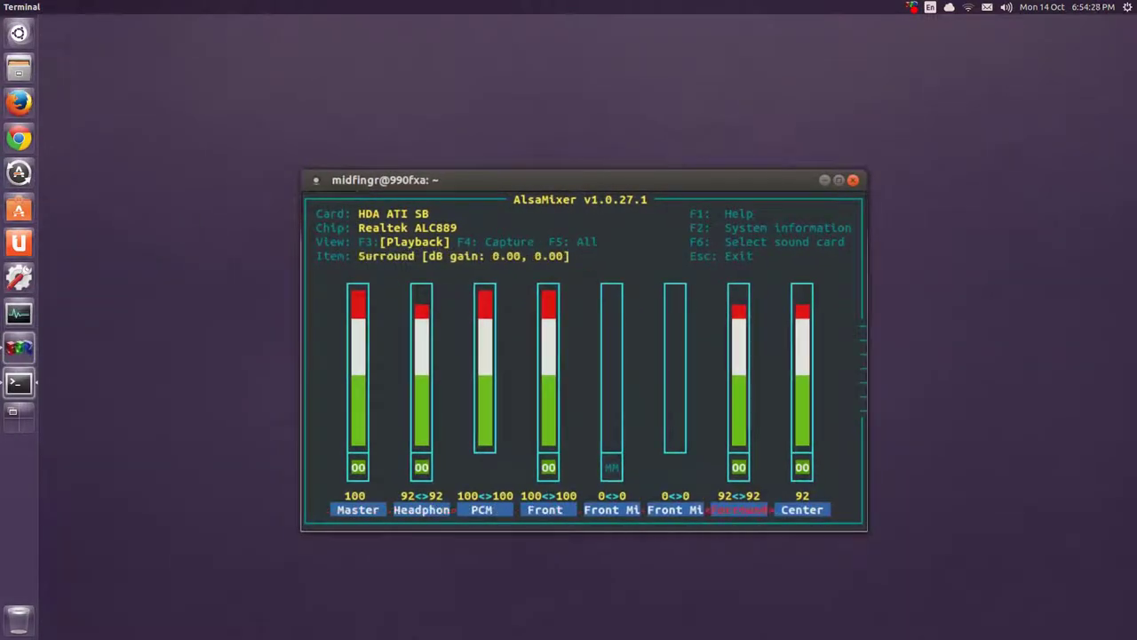
{"action": "key", "text": "Right"}
{"action": "key", "text": "Right"}
{"action": "key", "text": "Right"}
{"action": "key", "text": "Right"}
{"action": "key", "text": "Right"}
{"action": "key", "text": "Right"}
{"action": "key", "text": "Right"}
{"action": "key", "text": "Right"}
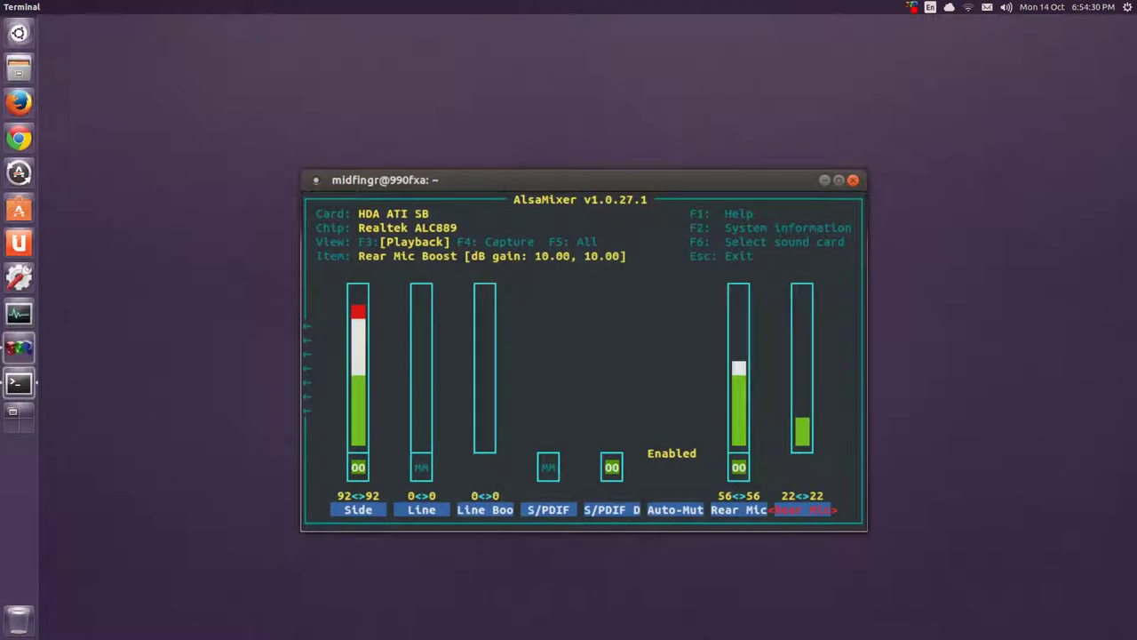
{"action": "left_click_drag", "start_coordinate": [644, 283], "coordinate": [608, 211]}
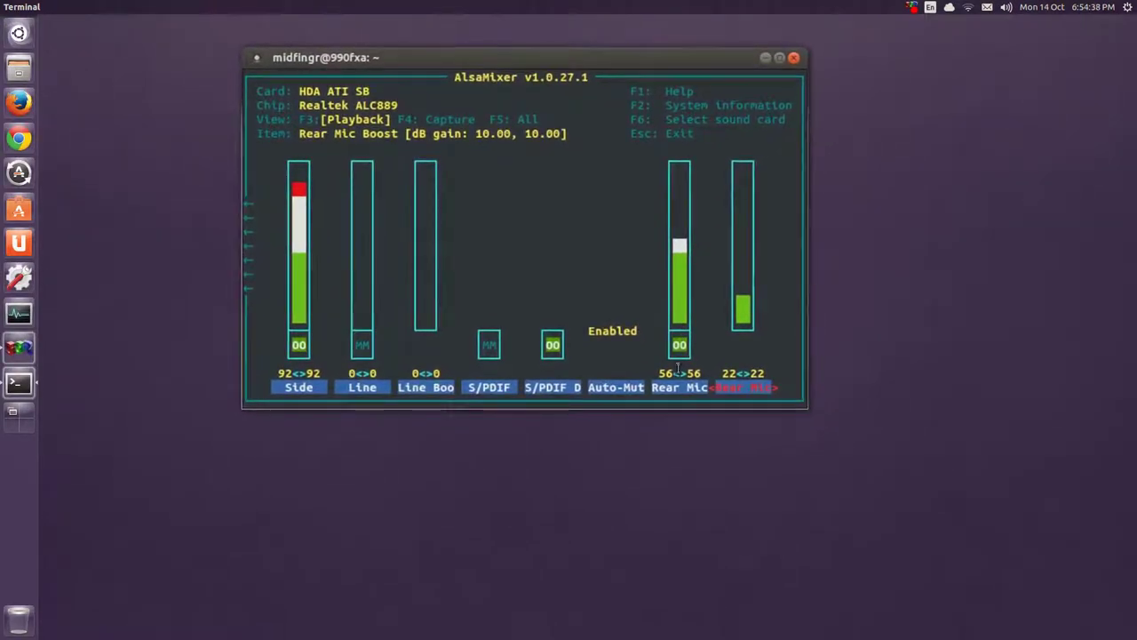
{"action": "key", "text": "Left"}
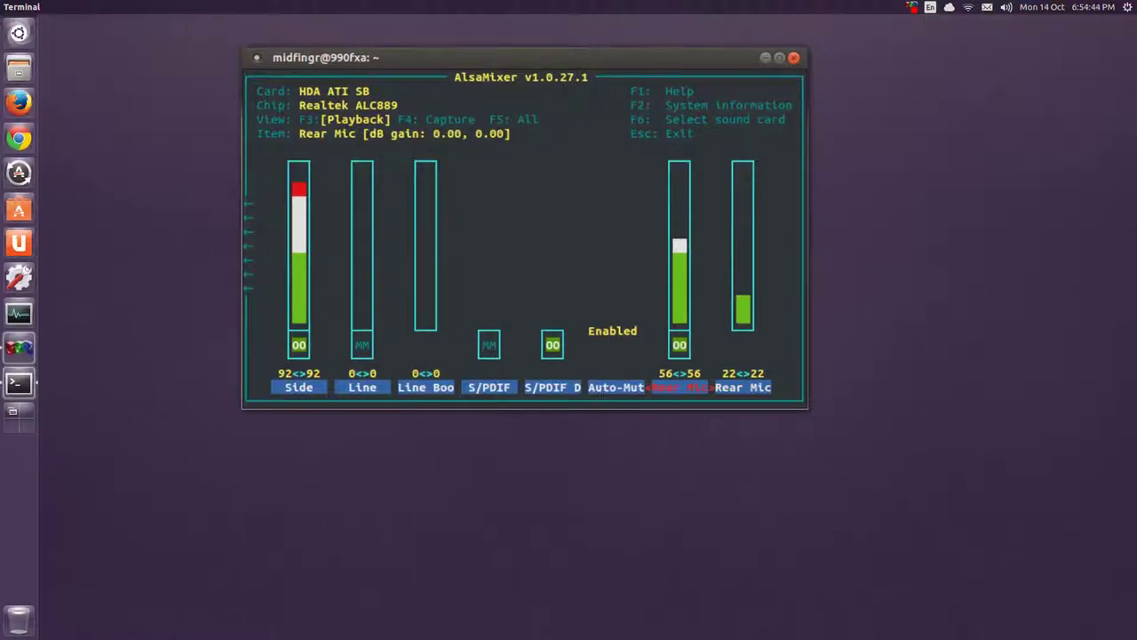
{"action": "key", "text": "Right"}
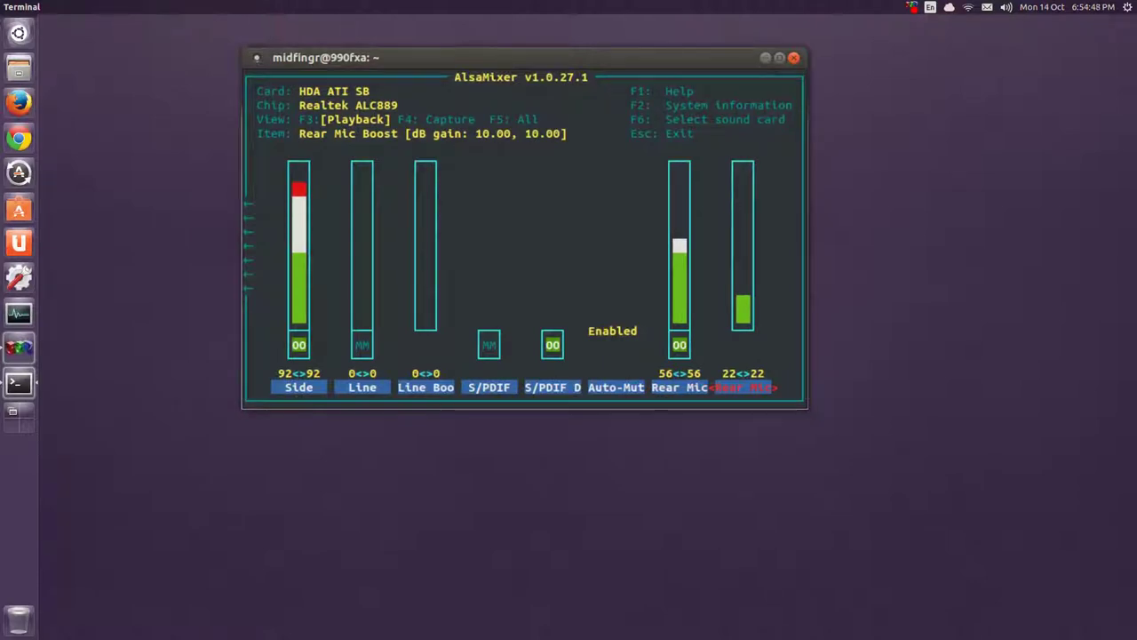
{"action": "key", "text": "Left"}
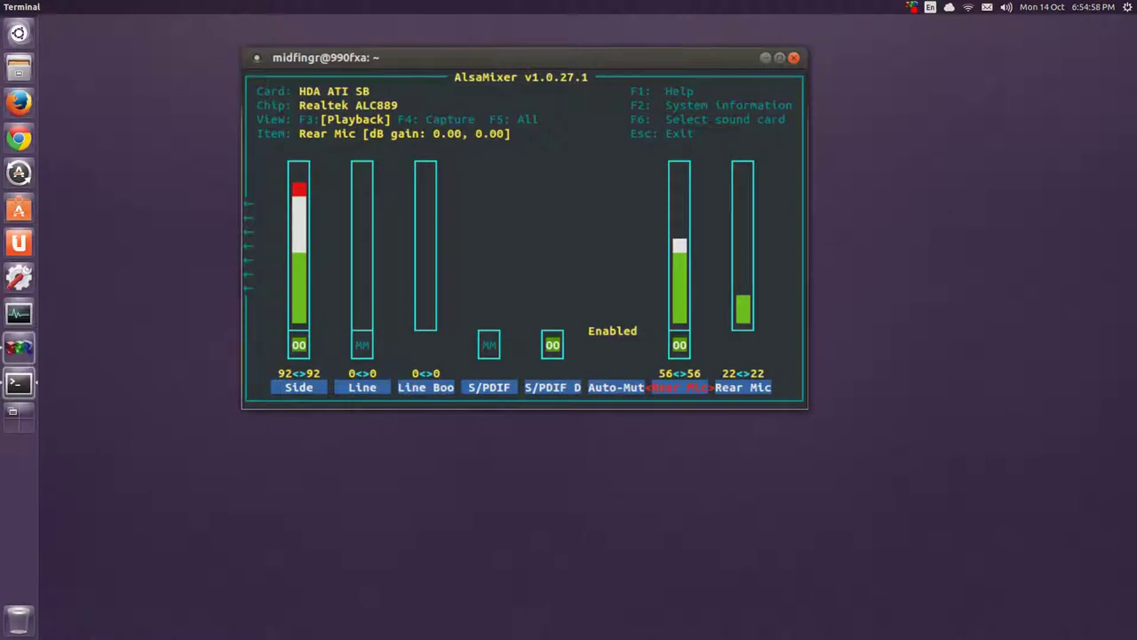
{"action": "key", "text": "Right"}
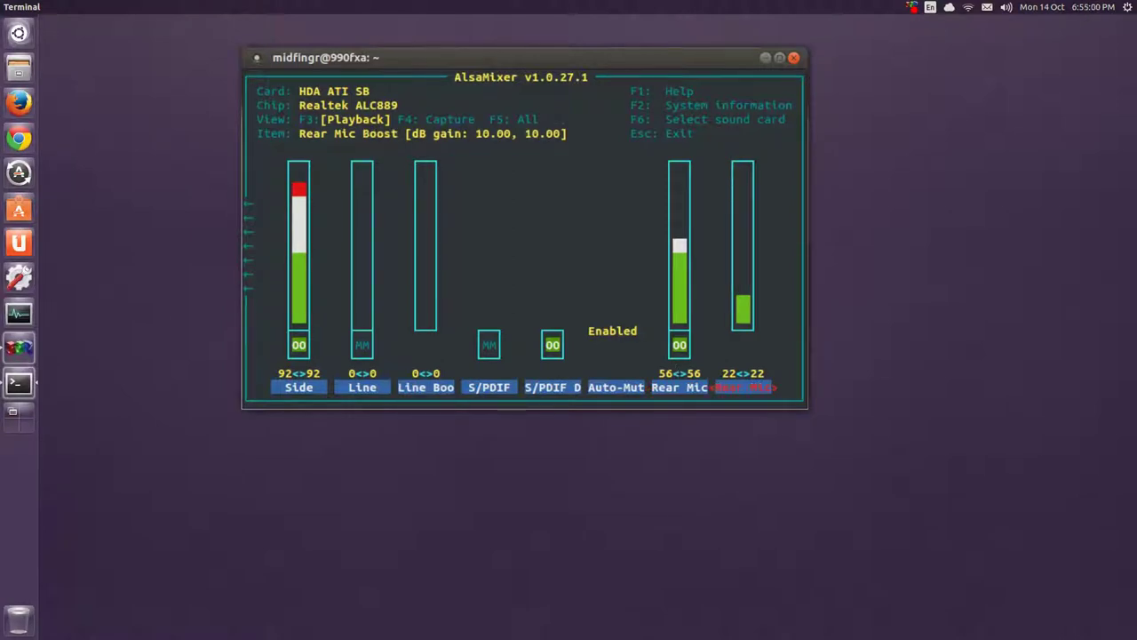
{"action": "key", "text": "Left"}
{"action": "key", "text": "Right"}
{"action": "key", "text": "Left"}
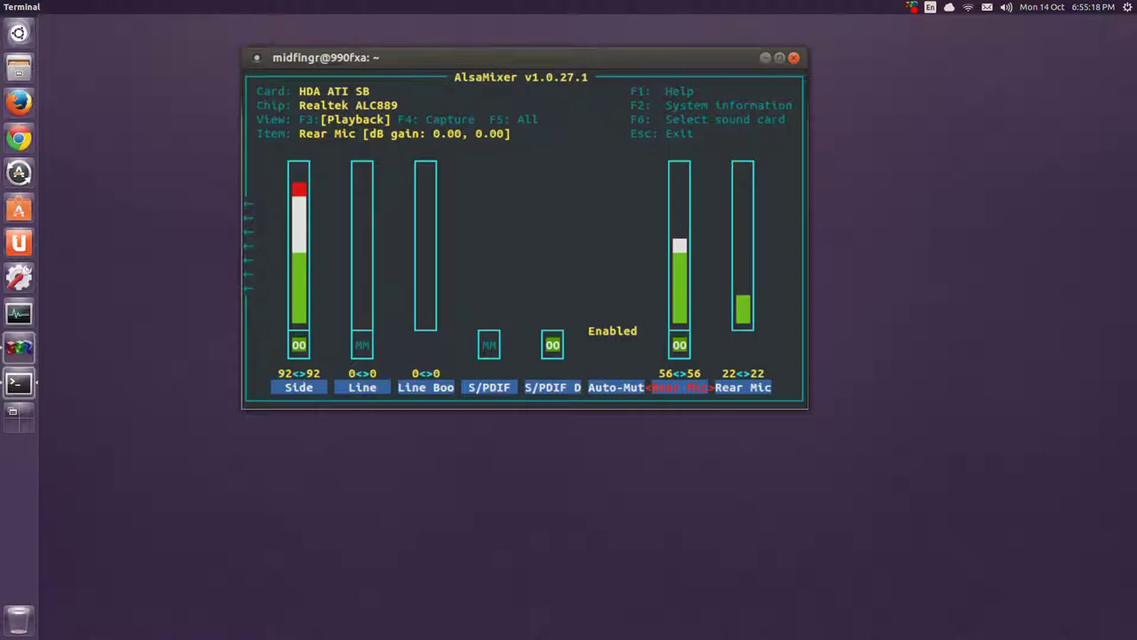
{"action": "key", "text": "ctrl+minus"}
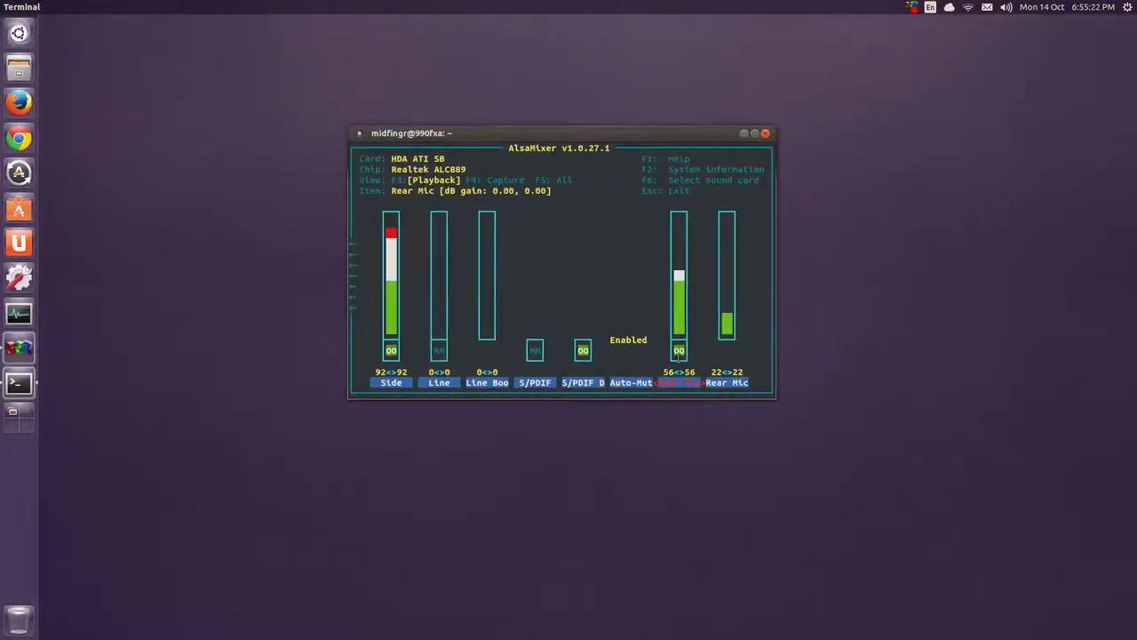
{"action": "key", "text": "Escape"}
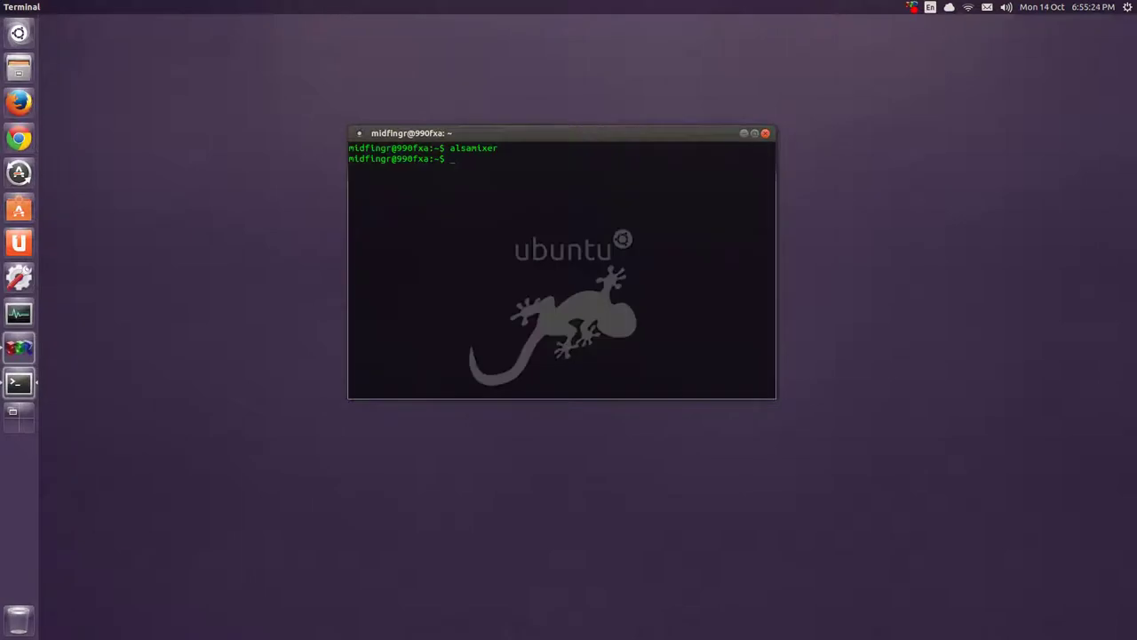
Exit the shell, then open Pictures/ssr00.png from Files in Image Viewer.
{"action": "type", "text": "exit"}
{"action": "key", "text": "Return"}
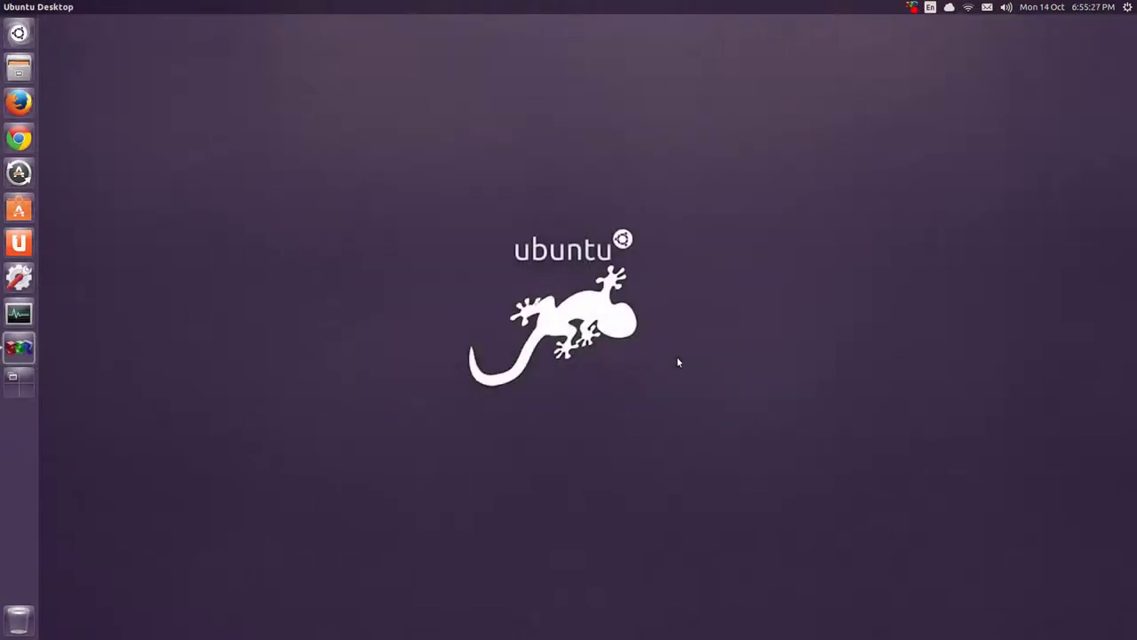
{"action": "left_click", "coordinate": [19, 71]}
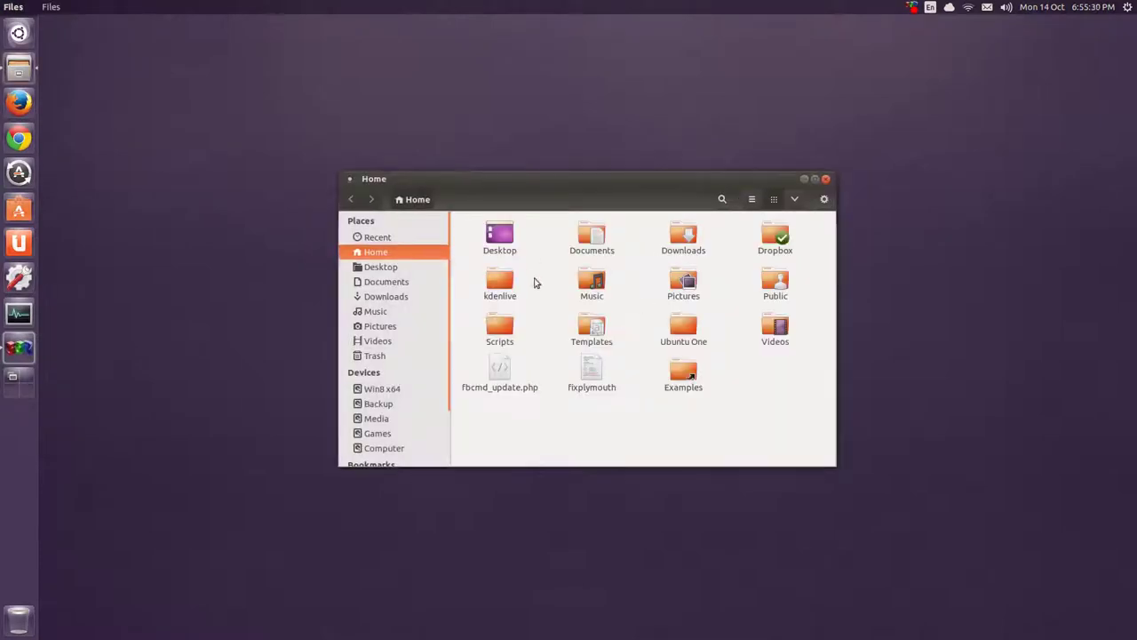
{"action": "double_click", "coordinate": [701, 295]}
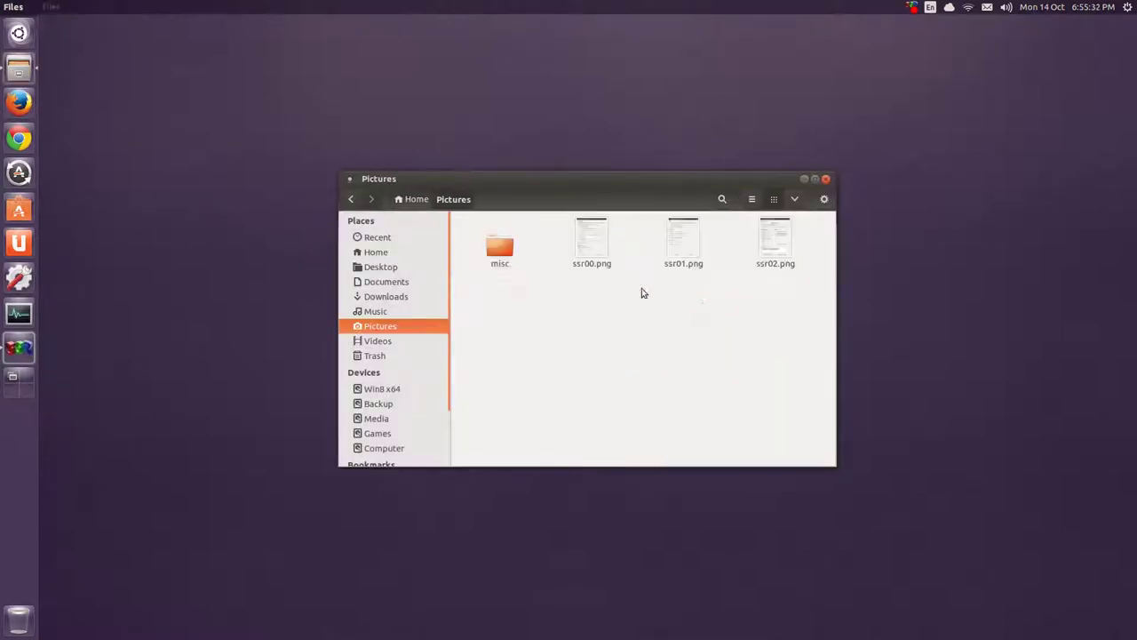
{"action": "left_click", "coordinate": [605, 263]}
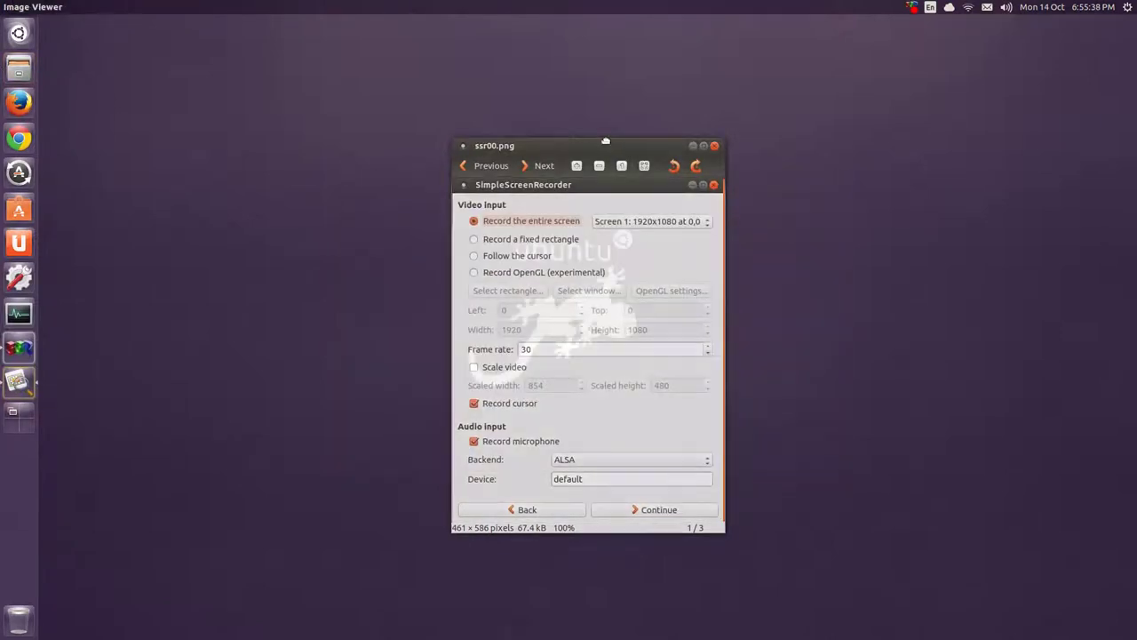
{"action": "left_click_drag", "start_coordinate": [605, 140], "coordinate": [594, 103]}
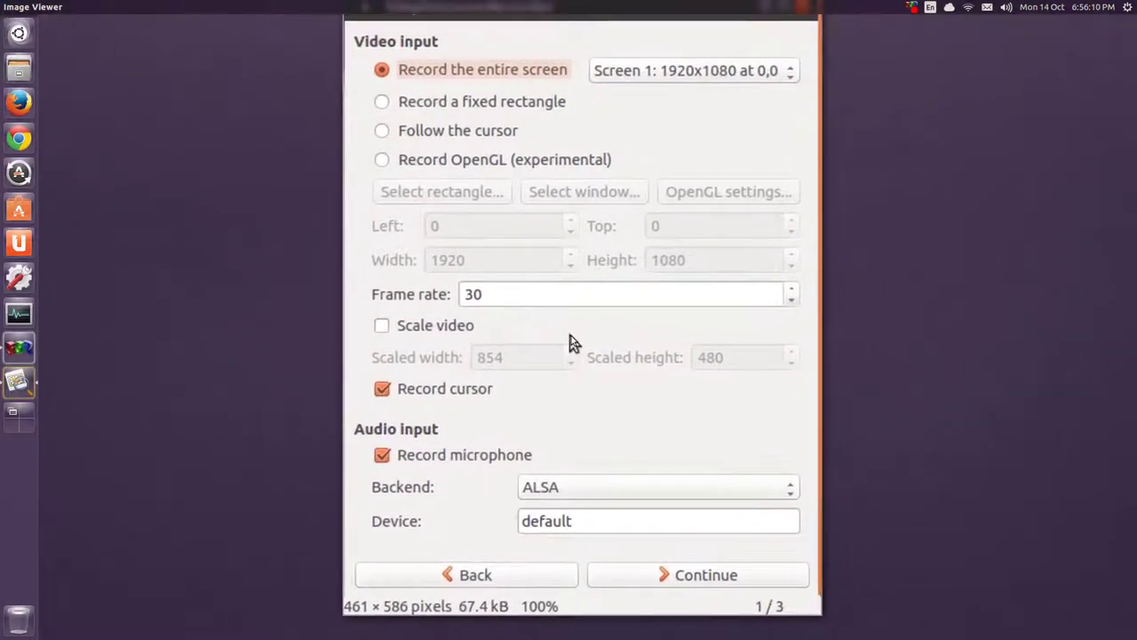
Advance to screenshot 2 of 3 showing the Matroska, H.264 and MP3 output settings.
{"action": "key", "text": "Right"}
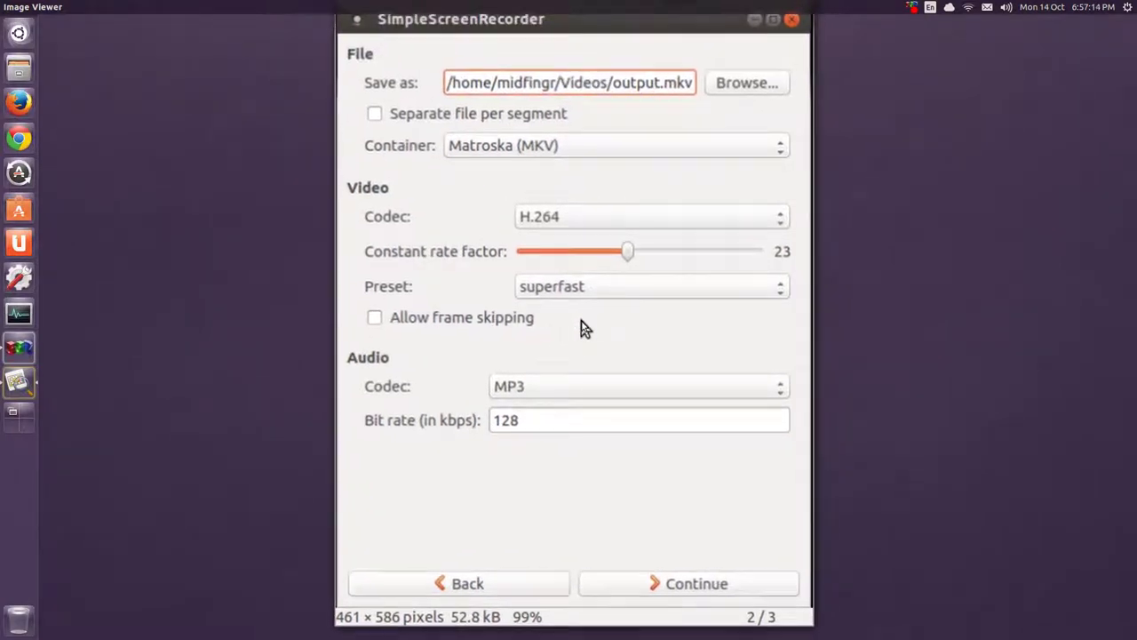
Show screenshot 3 of 3 with the Ctrl+R Recording page, then bring up the Files quicklist.
{"action": "key", "text": "Right"}
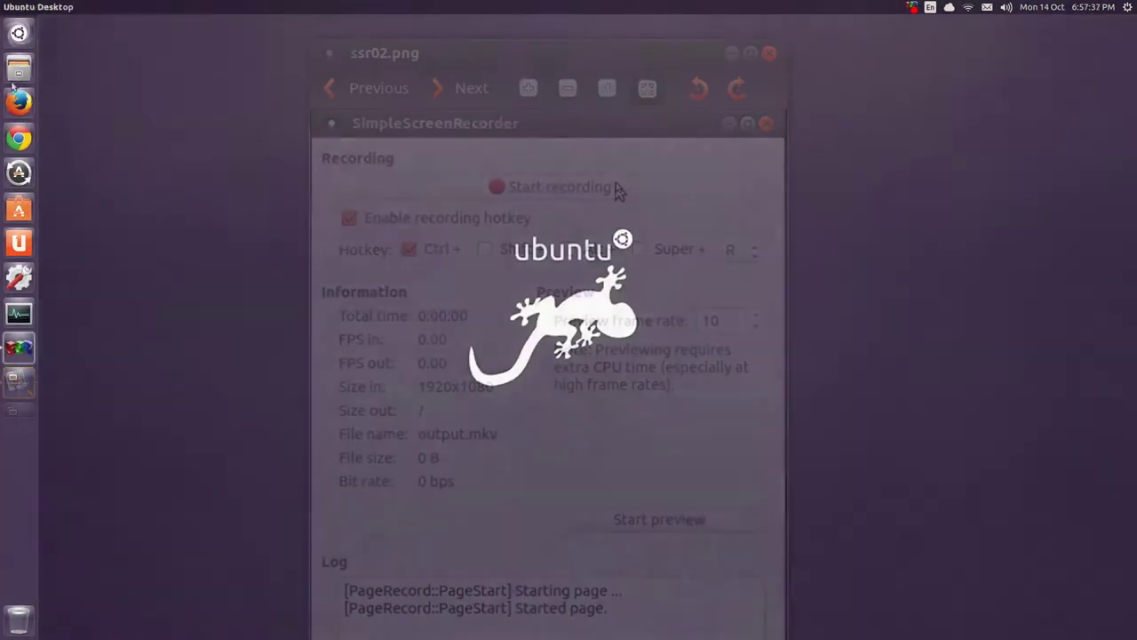
{"action": "right_click", "coordinate": [13, 78]}
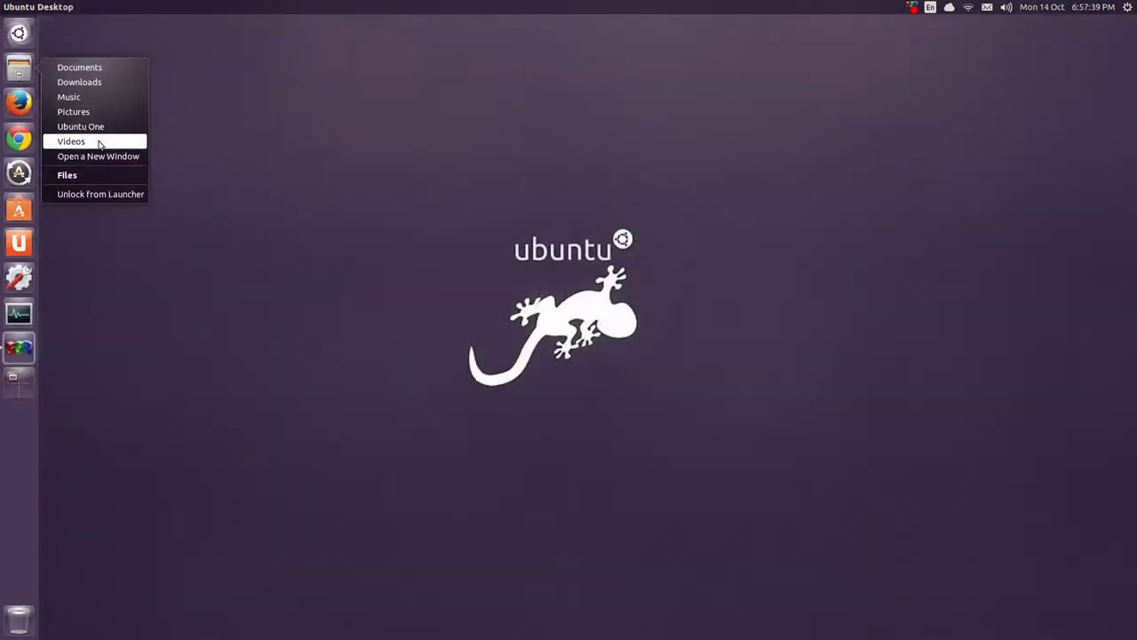
Open the Videos folder and look over output.mkv and output00.mkv.
{"action": "left_click", "coordinate": [97, 141]}
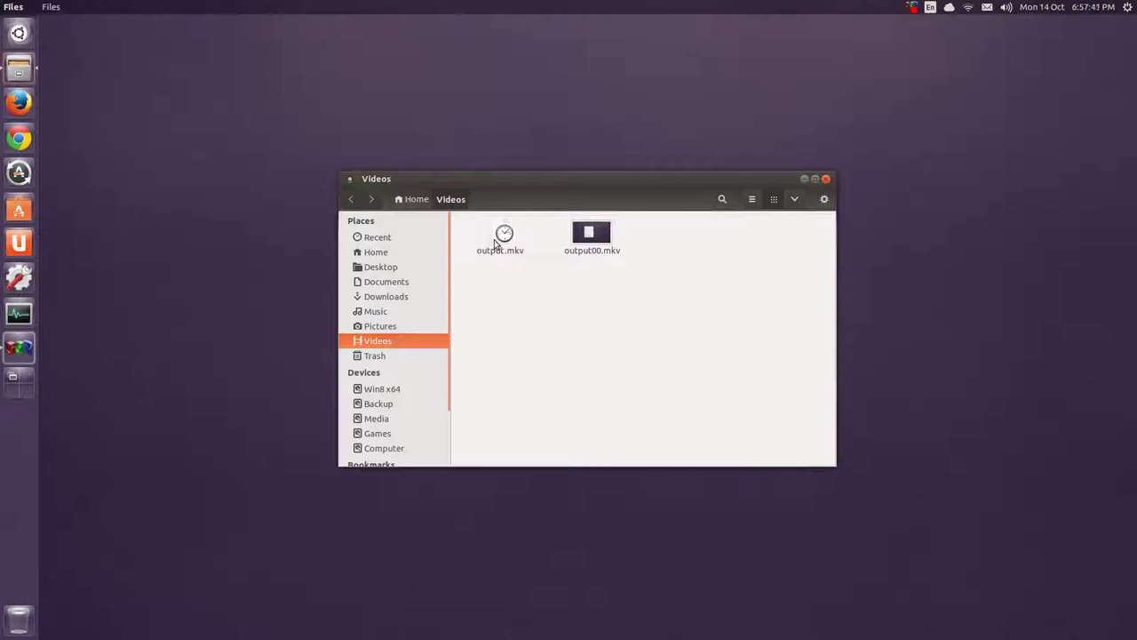
{"action": "left_click", "coordinate": [495, 243]}
{"action": "left_click", "coordinate": [579, 287]}
{"action": "key", "text": "Right"}
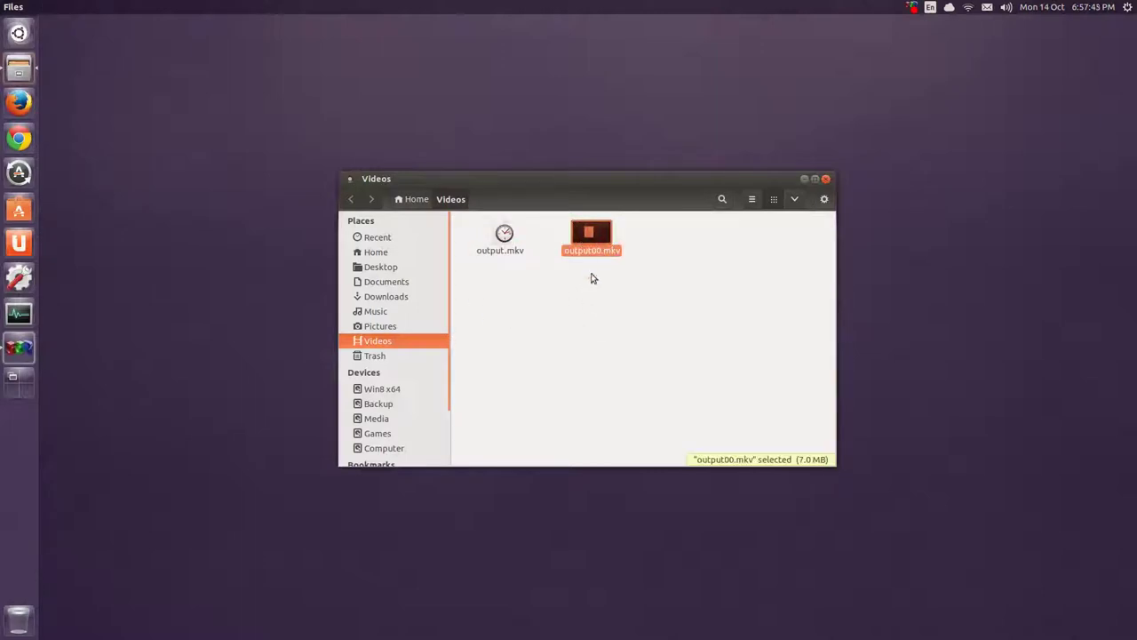
{"action": "left_click", "coordinate": [619, 313]}
{"action": "left_click", "coordinate": [136, 185]}
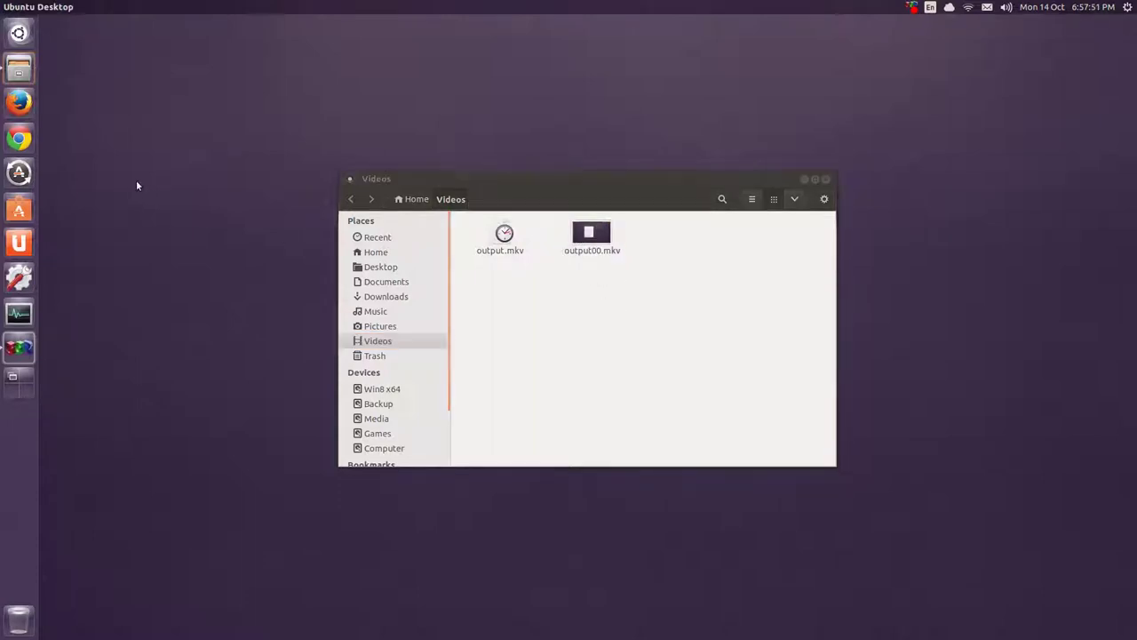
{"action": "left_click", "coordinate": [561, 280]}
{"action": "left_click", "coordinate": [213, 213]}
Launch Audacity and drag output00.mkv from Videos into it as an audio track.
{"action": "key", "text": "super"}
{"action": "left_click", "coordinate": [568, 78]}
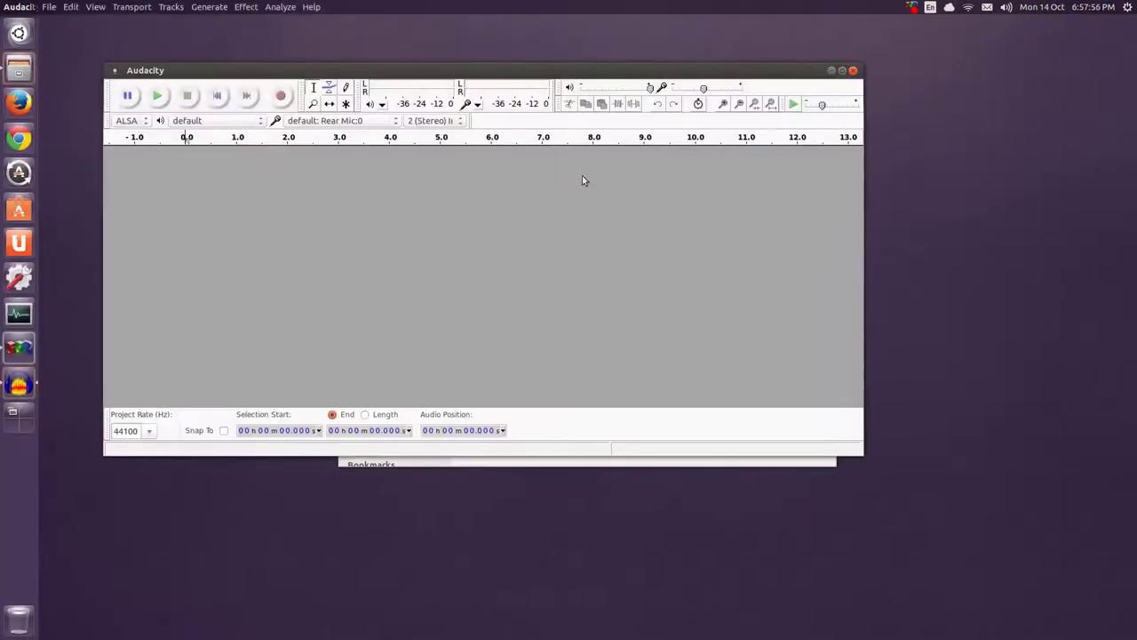
{"action": "key", "text": "alt+Tab"}
{"action": "left_click_drag", "start_coordinate": [622, 179], "coordinate": [981, 215]}
{"action": "left_click_drag", "start_coordinate": [947, 260], "coordinate": [409, 241]}
Normalize the whole output00 track to -1.0 dB with DC offset removal.
{"action": "left_click", "coordinate": [963, 203]}
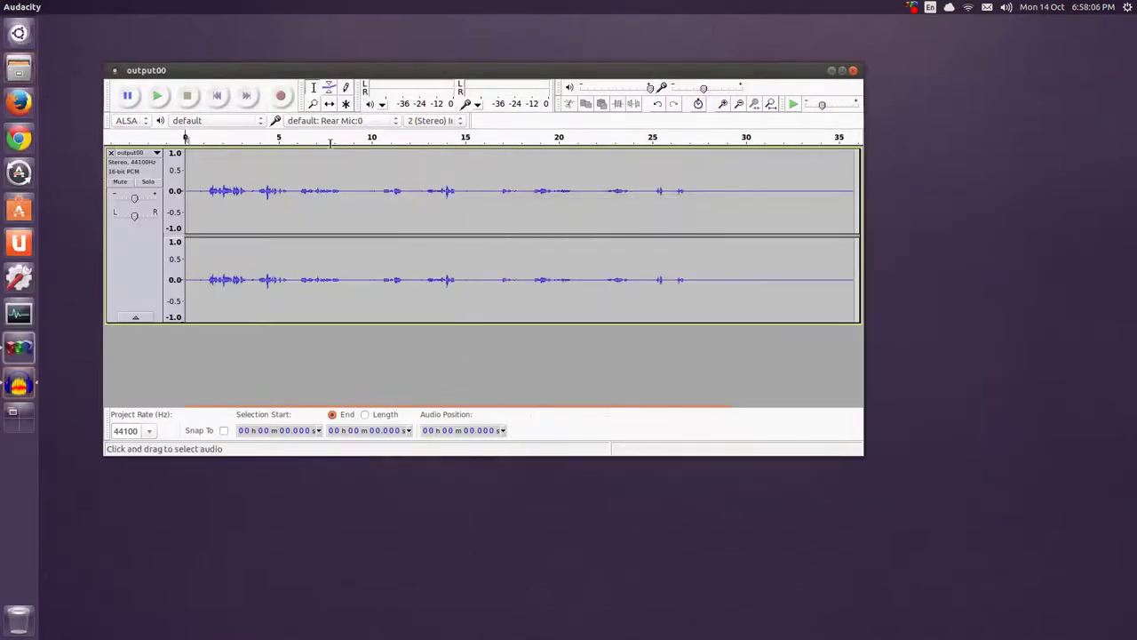
{"action": "left_click", "coordinate": [139, 268]}
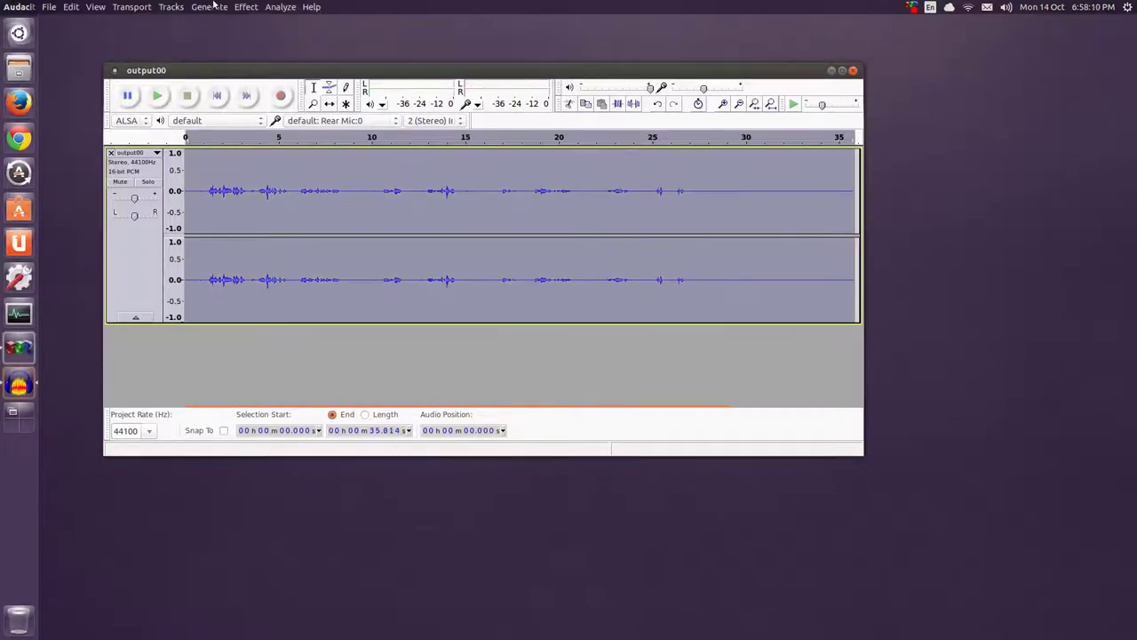
{"action": "left_click", "coordinate": [246, 7]}
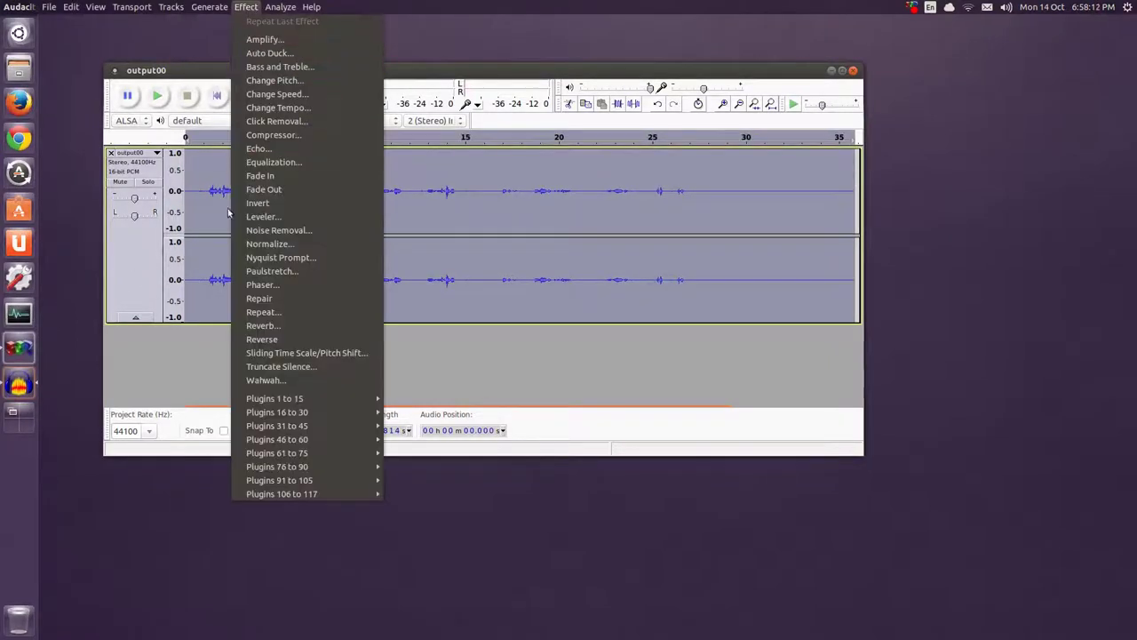
{"action": "left_click", "coordinate": [269, 243]}
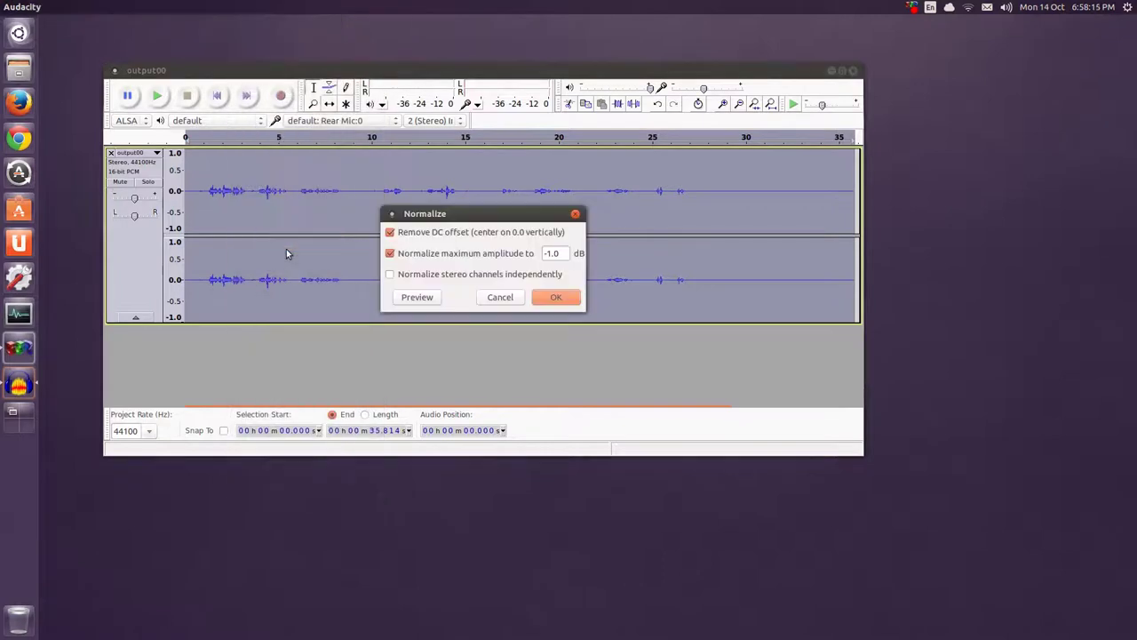
{"action": "left_click", "coordinate": [559, 298]}
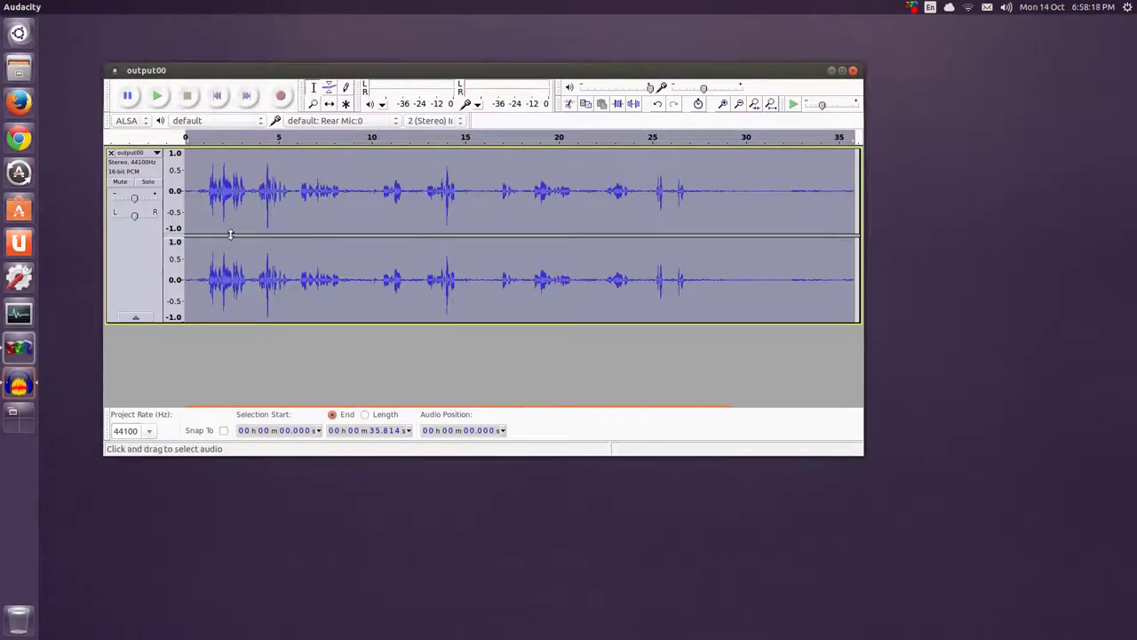
Check the normalized track's selection, then return the cursor to the start.
{"action": "left_click_drag", "start_coordinate": [207, 221], "coordinate": [185, 225]}
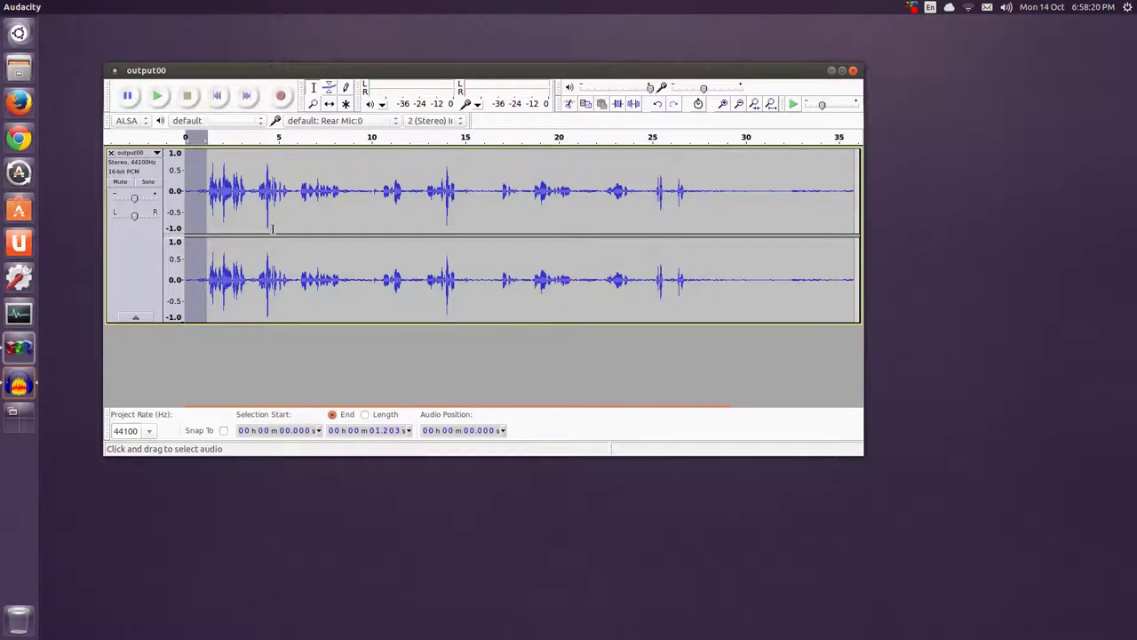
{"action": "left_click", "coordinate": [127, 254]}
{"action": "left_click", "coordinate": [351, 221]}
{"action": "key", "text": "Home"}
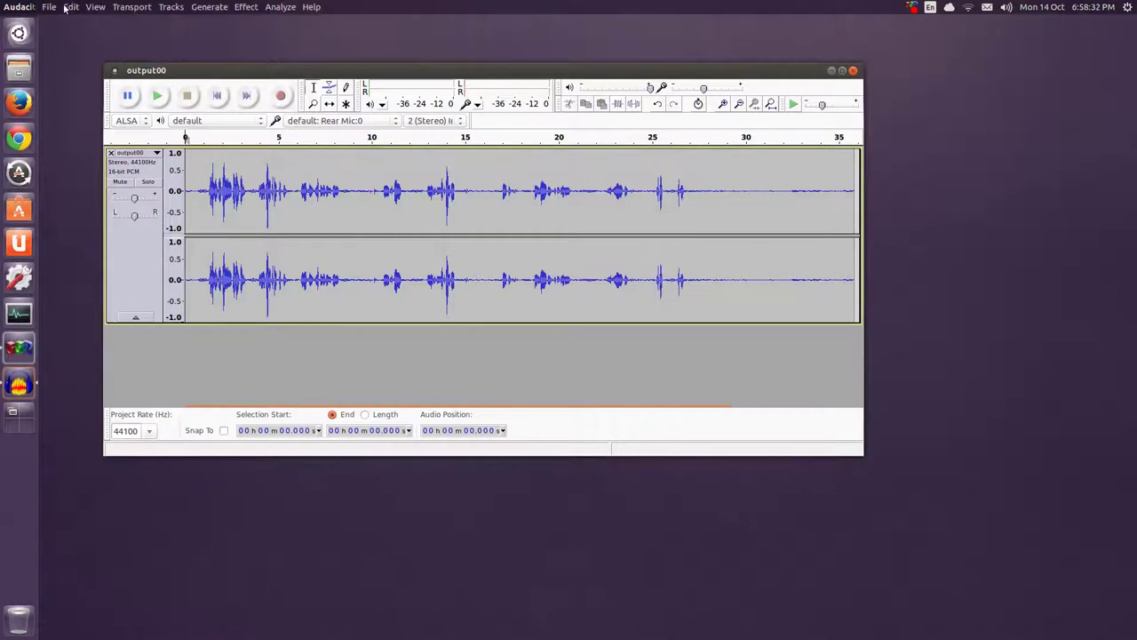
Export the audio as output00 WAV into Videos, accept the metadata, and close the project.
{"action": "left_click", "coordinate": [49, 7]}
{"action": "left_click", "coordinate": [92, 178]}
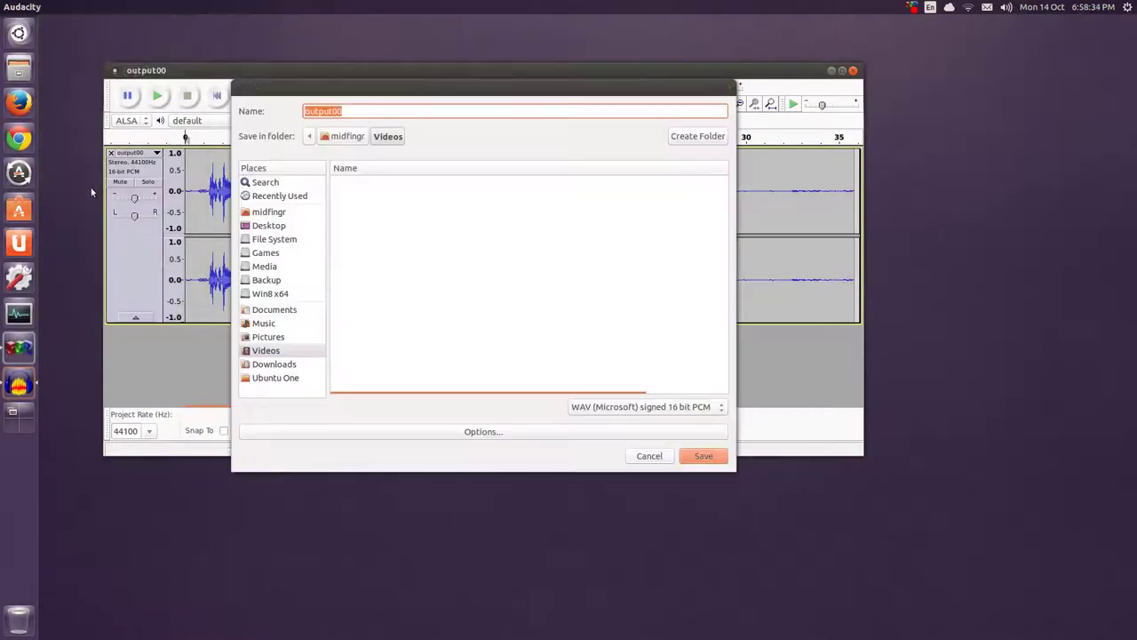
{"action": "left_click", "coordinate": [704, 457]}
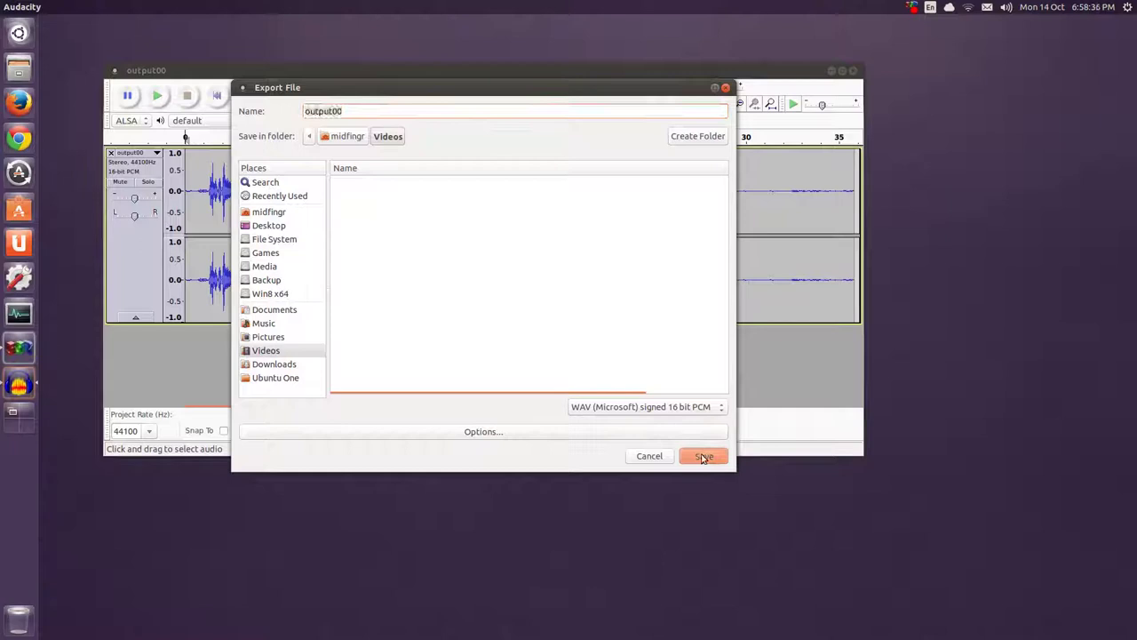
{"action": "left_click", "coordinate": [622, 387]}
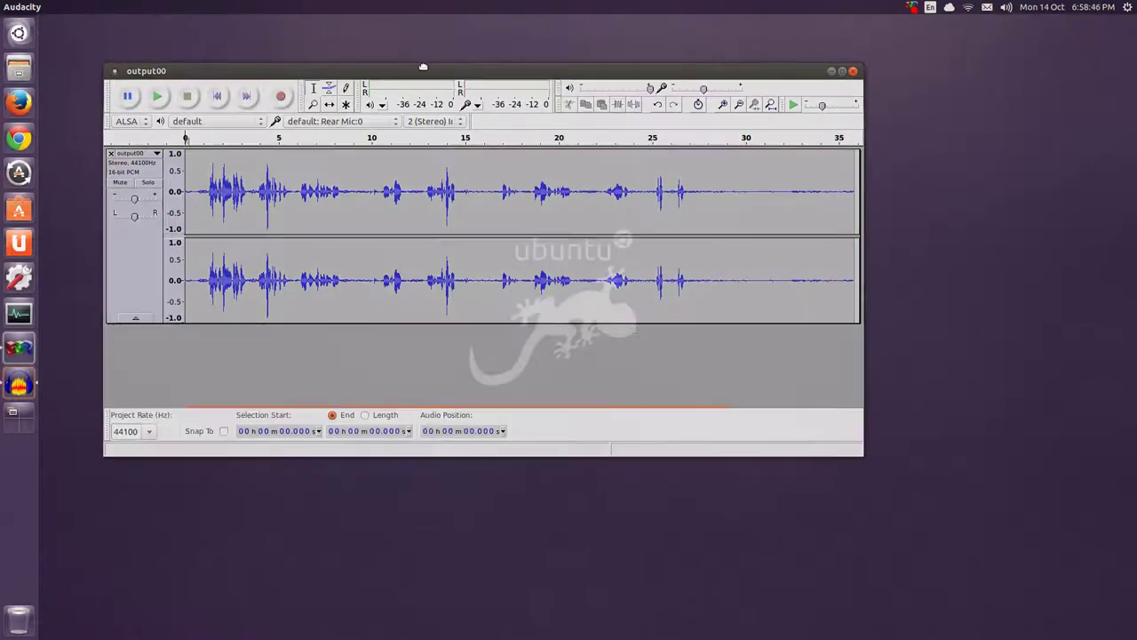
{"action": "key", "text": "ctrl+w"}
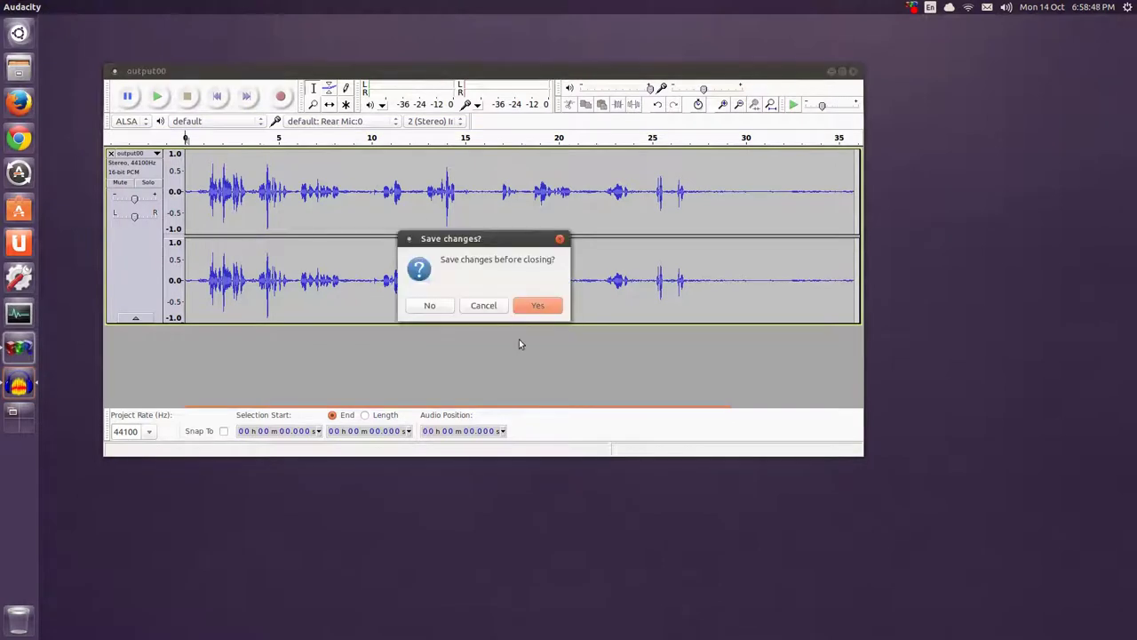
Discard Audacity's changes, then check output00.wav (6.3 MB) and output00.mkv (7.0 MB) in Videos.
{"action": "left_click", "coordinate": [428, 305]}
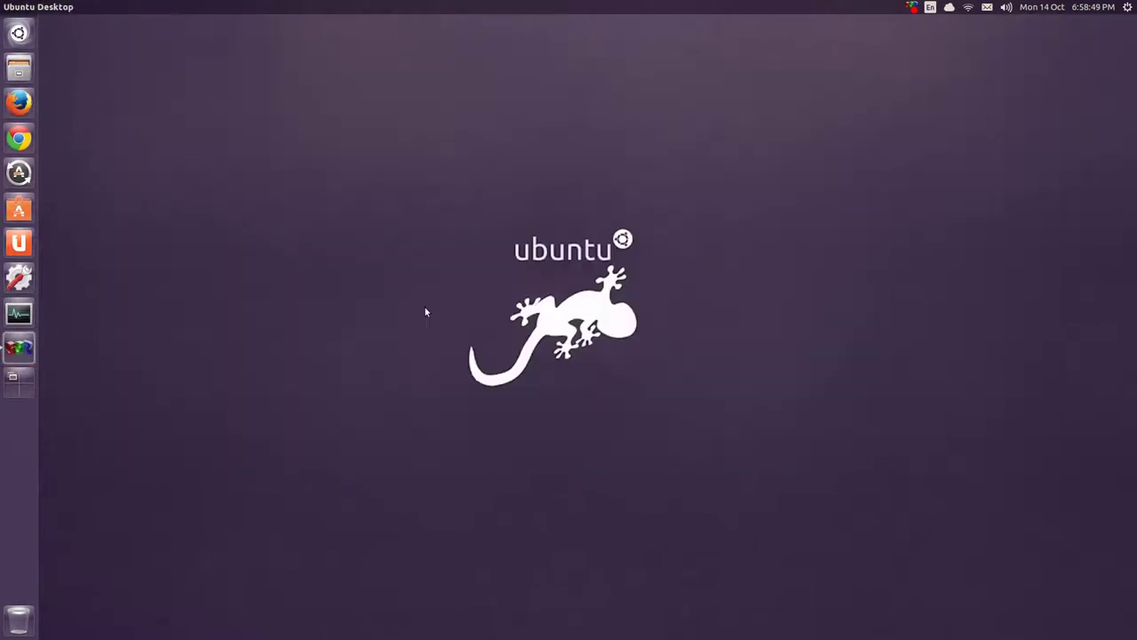
{"action": "left_click", "coordinate": [19, 69]}
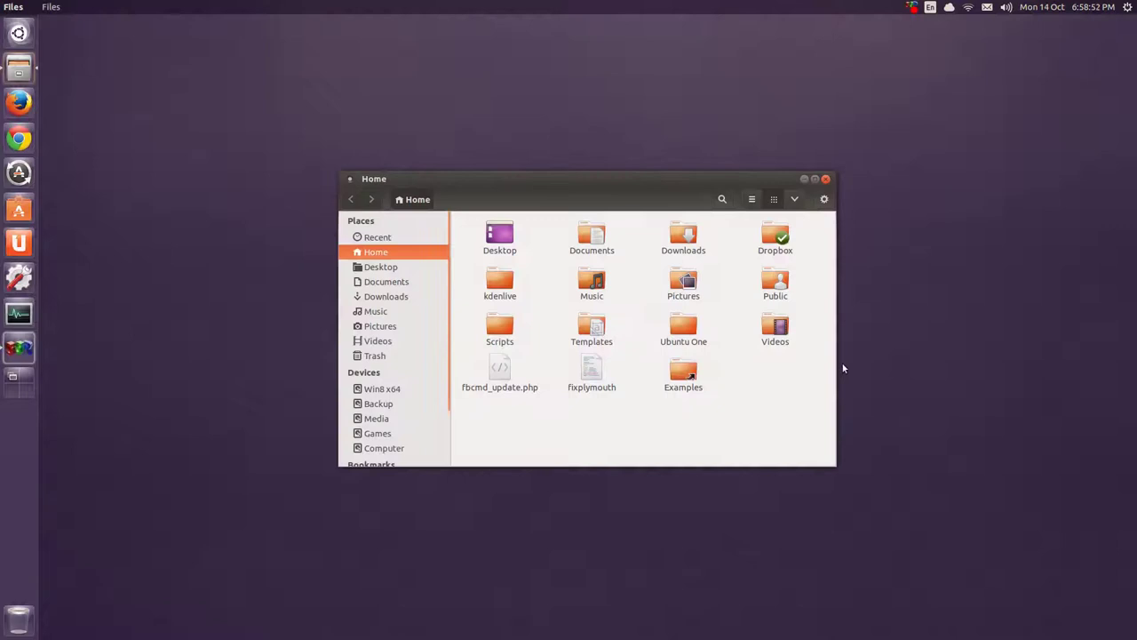
{"action": "double_click", "coordinate": [771, 315]}
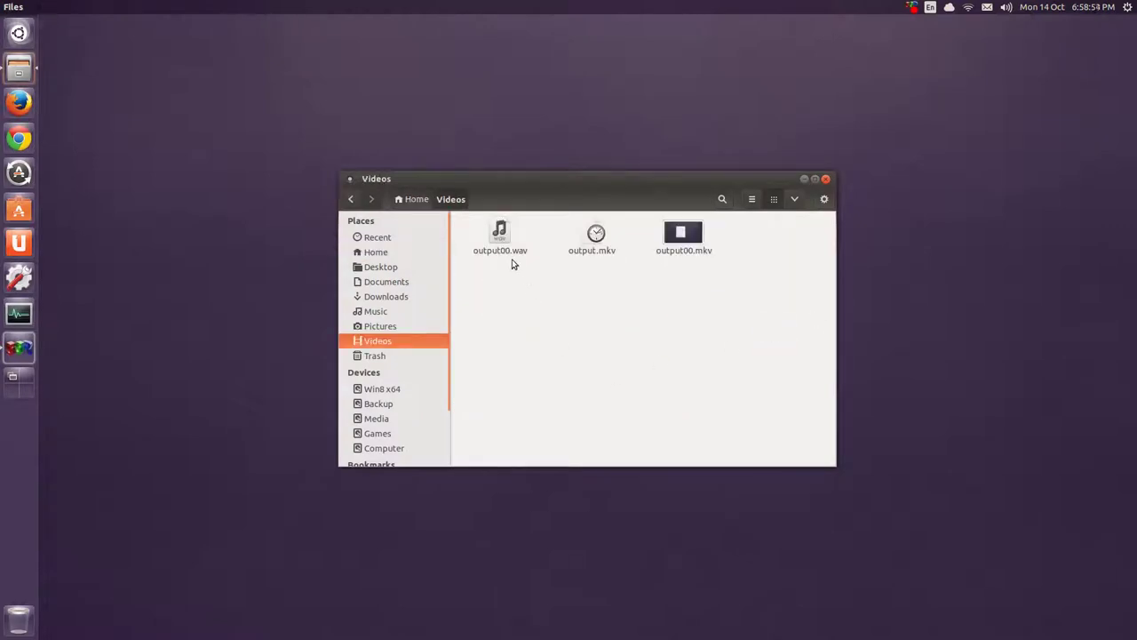
{"action": "left_click", "coordinate": [504, 253]}
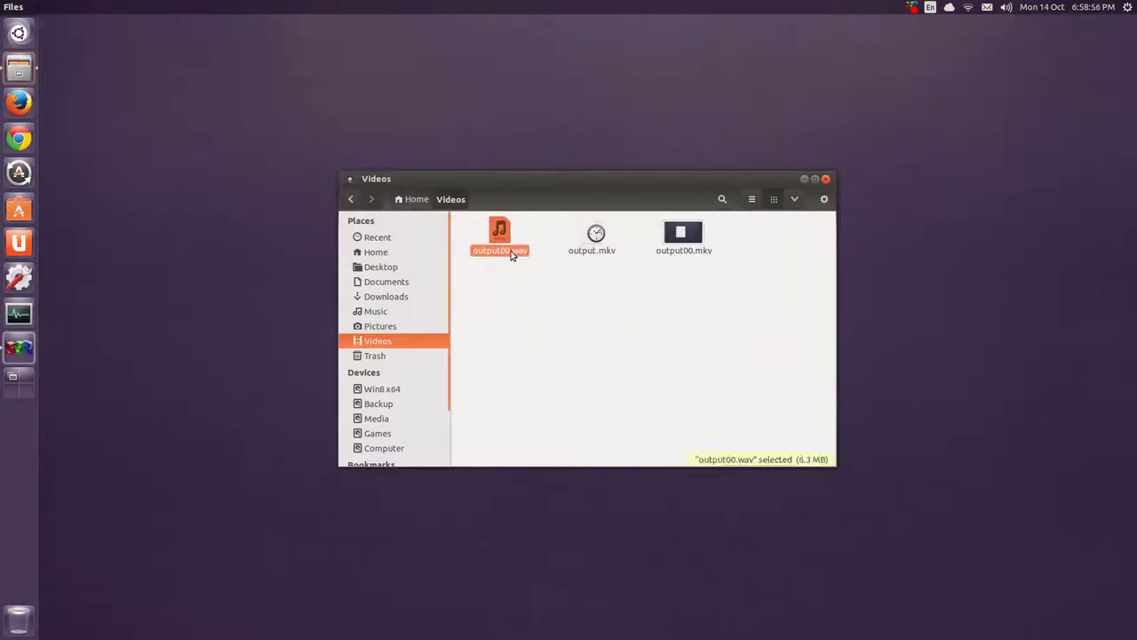
{"action": "left_click", "coordinate": [682, 253]}
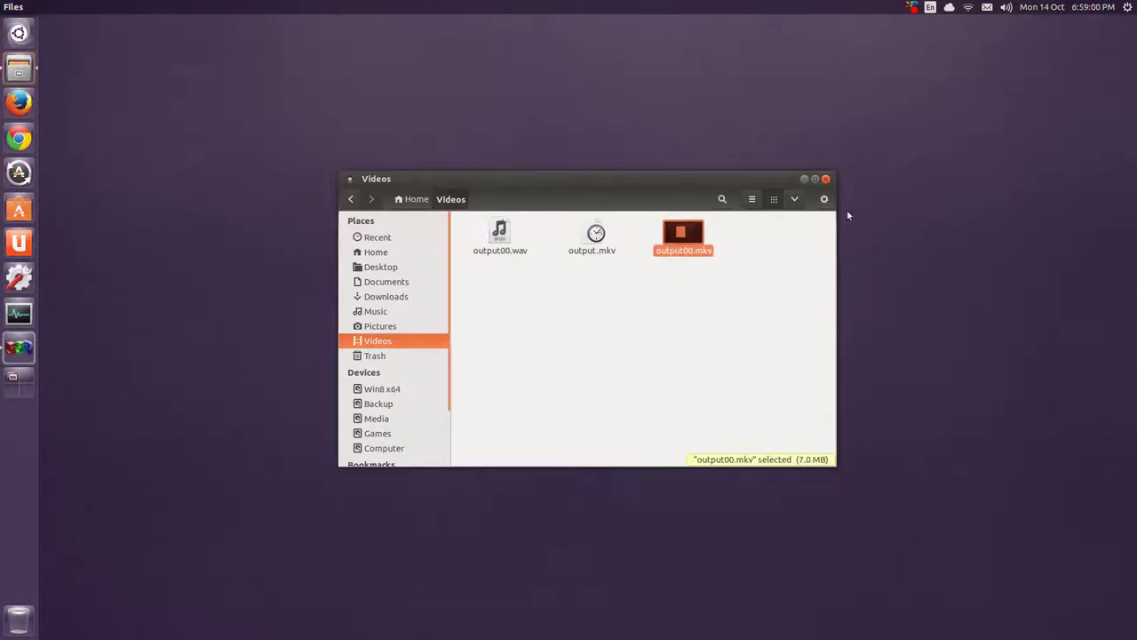
{"action": "key", "text": "ctrl+w"}
Launch Kdenlive and import output00.mkv and output00.wav from Videos into the Project Tree.
{"action": "left_click", "coordinate": [27, 35]}
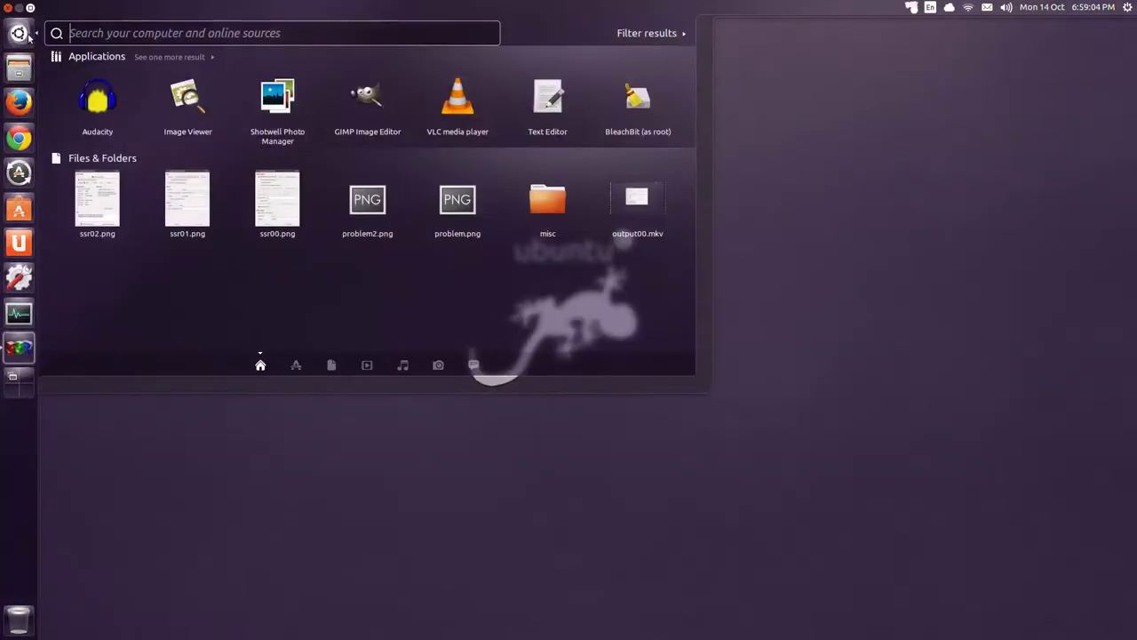
{"action": "type", "text": "kd"}
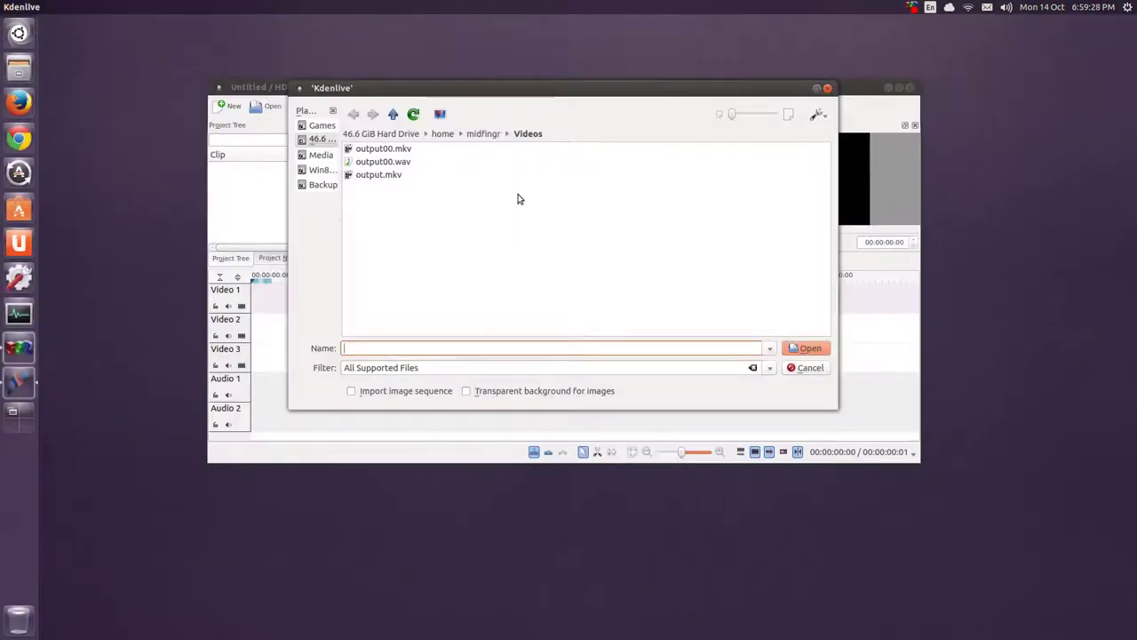
{"action": "left_click", "coordinate": [391, 149]}
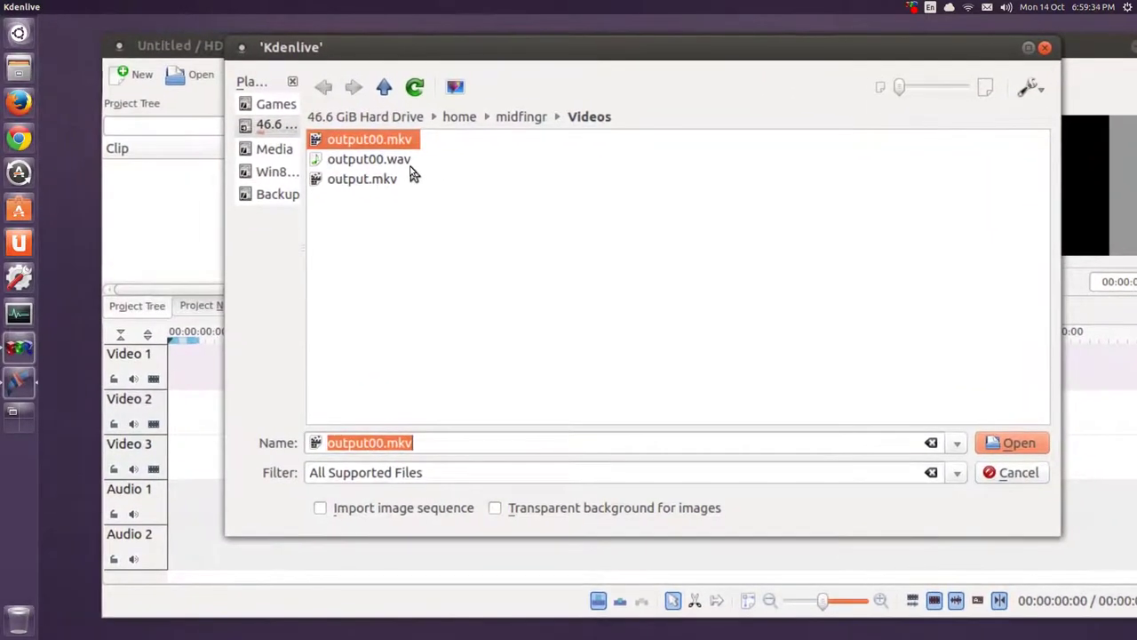
{"action": "left_click", "coordinate": [411, 163], "text": "ctrl"}
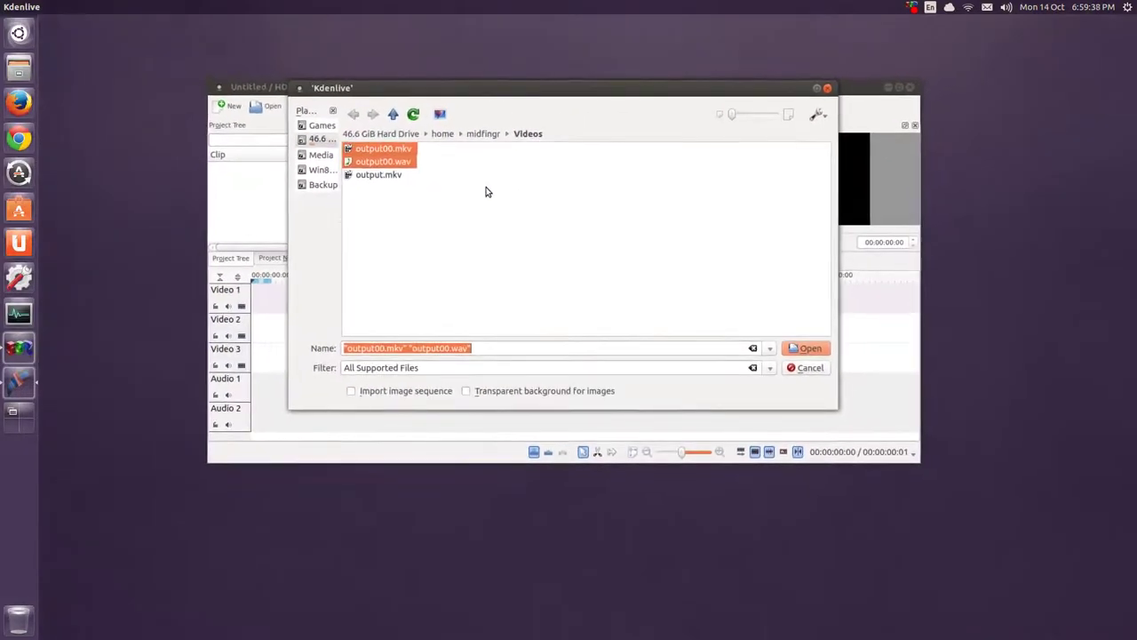
{"action": "left_click", "coordinate": [804, 347]}
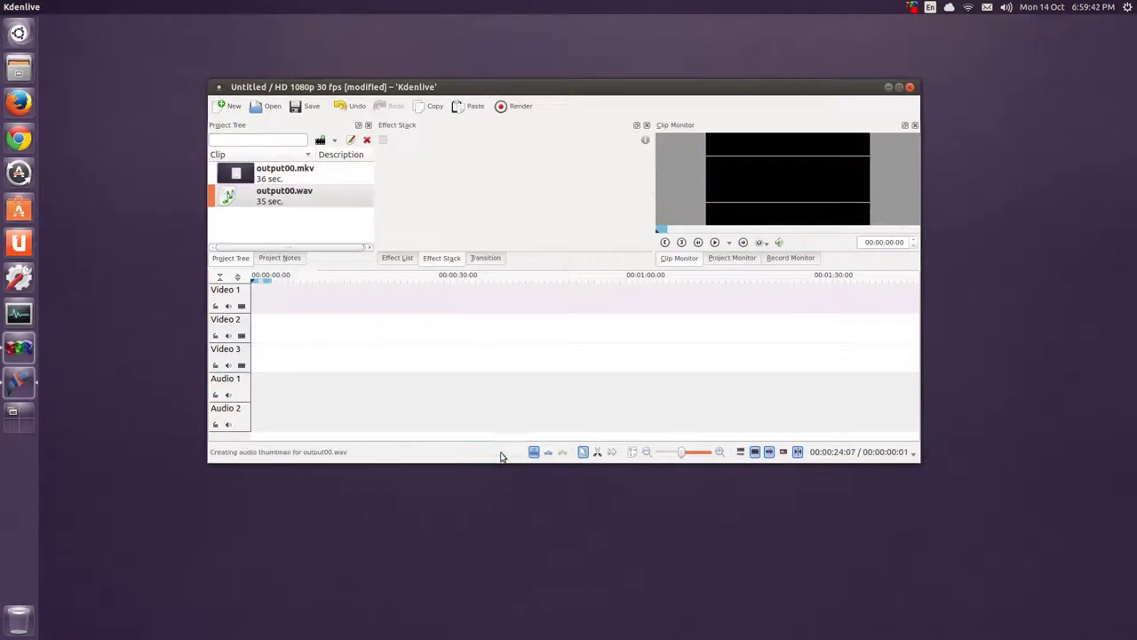
Preview both clips, then place output00.mkv on the Video 2 track.
{"action": "left_click", "coordinate": [307, 180]}
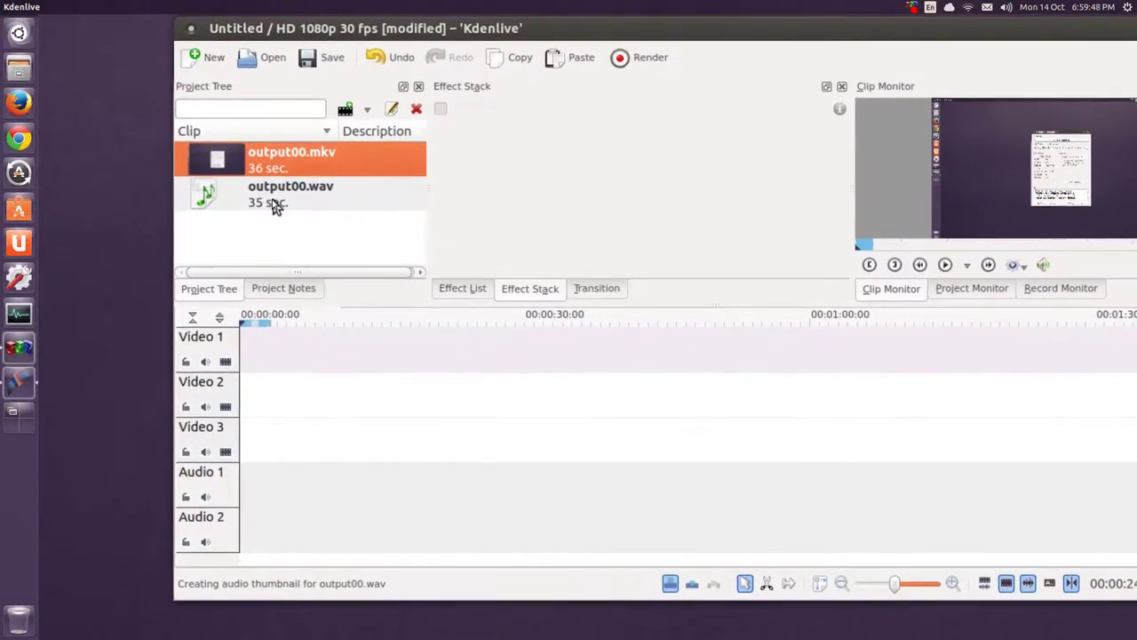
{"action": "left_click", "coordinate": [272, 202]}
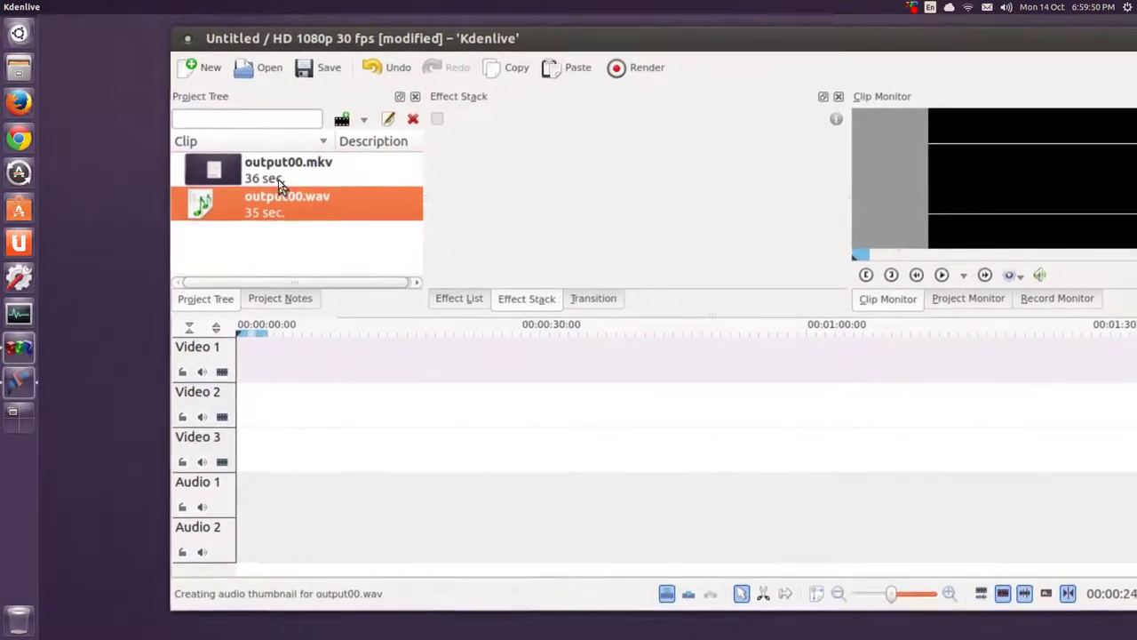
{"action": "key", "text": "Up"}
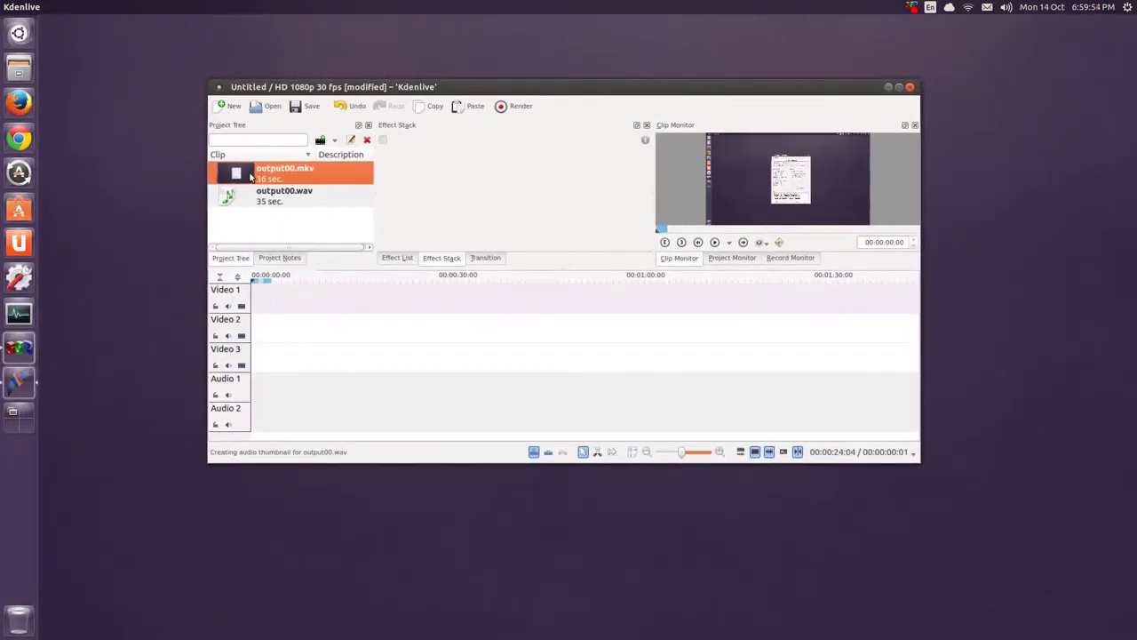
{"action": "mouse_move", "coordinate": [249, 177]}
{"action": "left_mouse_down"}
{"action": "mouse_move", "coordinate": [284, 219]}
{"action": "mouse_move", "coordinate": [281, 325]}
{"action": "mouse_move", "coordinate": [252, 330]}
{"action": "left_mouse_up"}
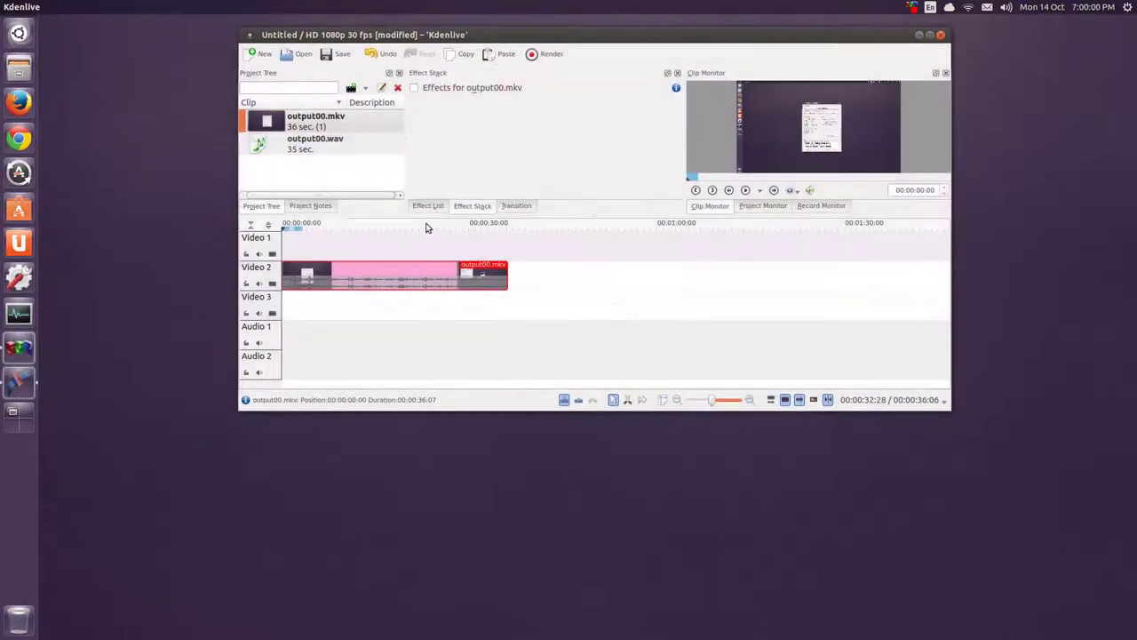
Split the clip's audio onto Audio 1, ungroup it, and delete that audio clip.
{"action": "right_click", "coordinate": [399, 286]}
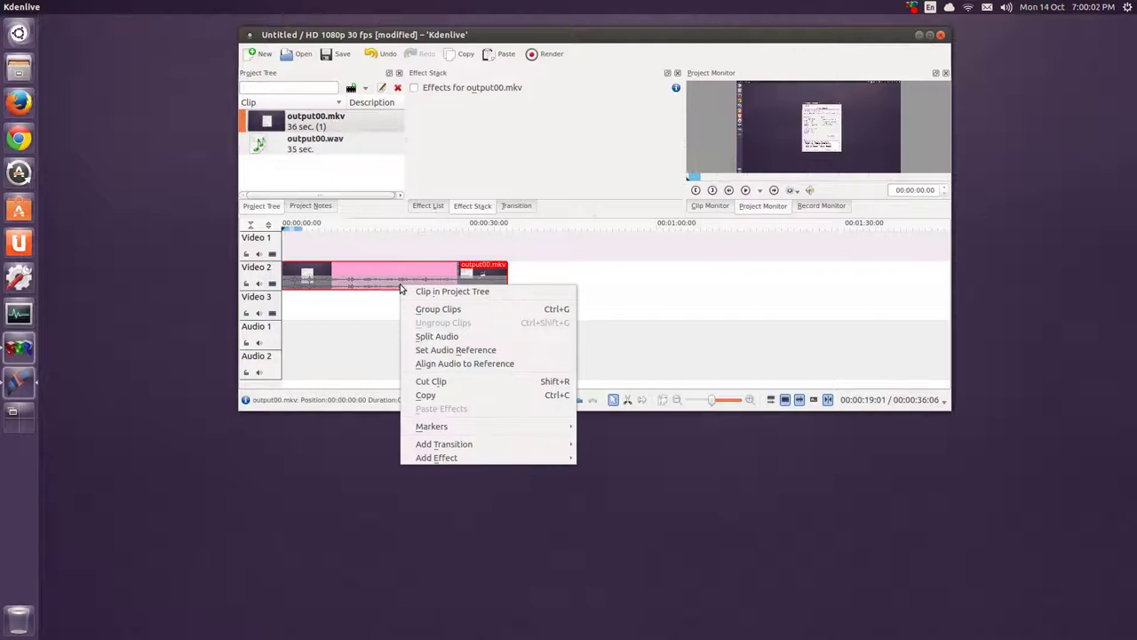
{"action": "left_click", "coordinate": [435, 335]}
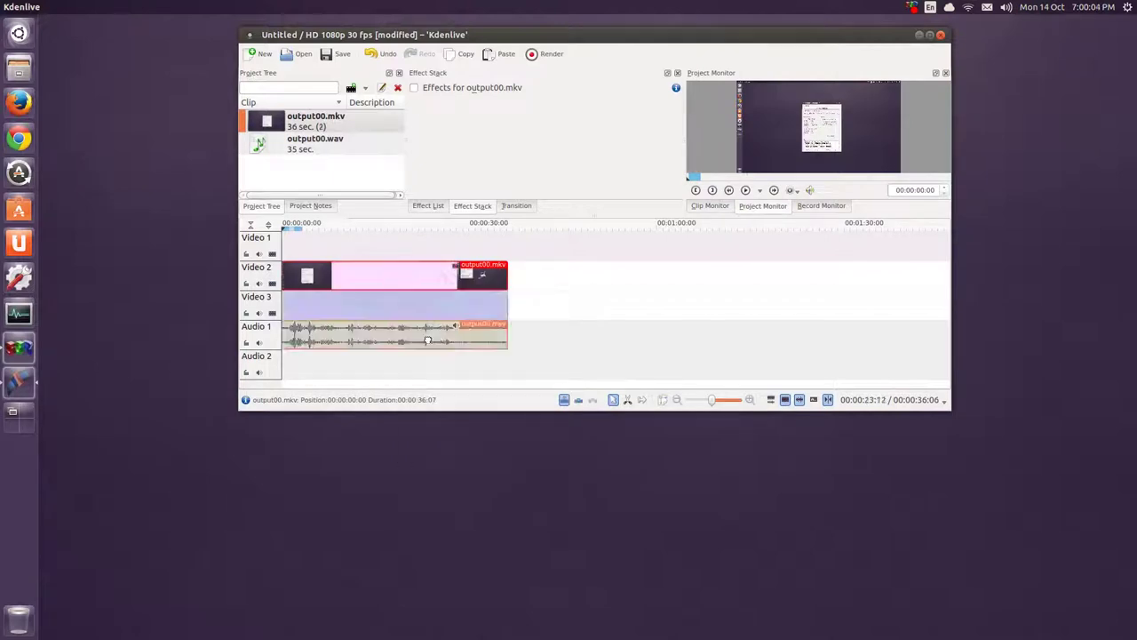
{"action": "right_click", "coordinate": [407, 286]}
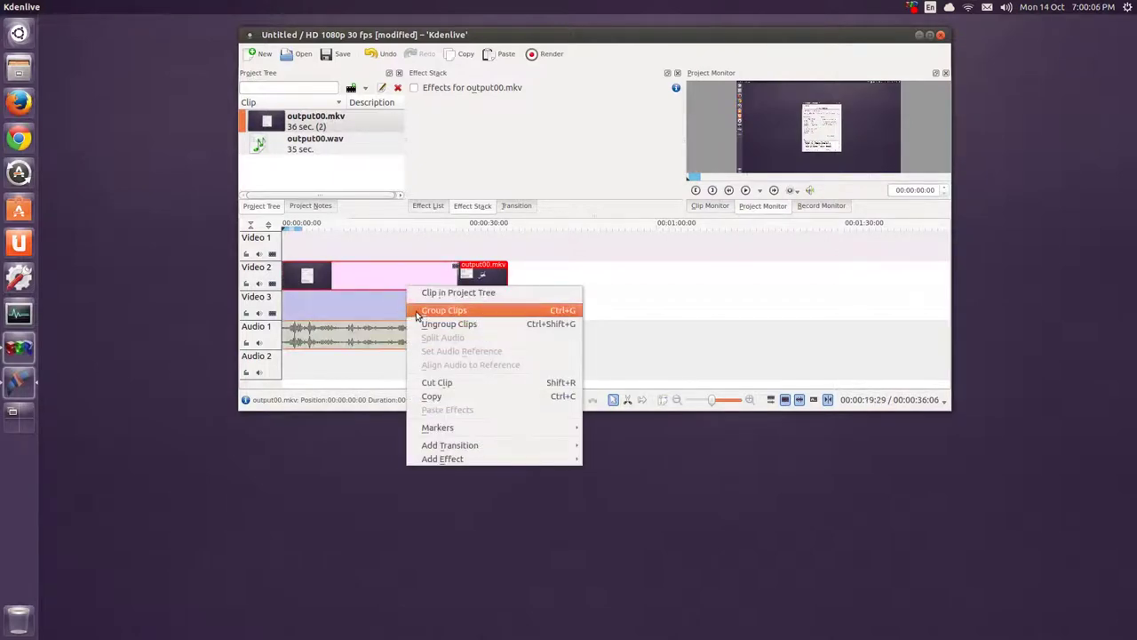
{"action": "left_click", "coordinate": [427, 325]}
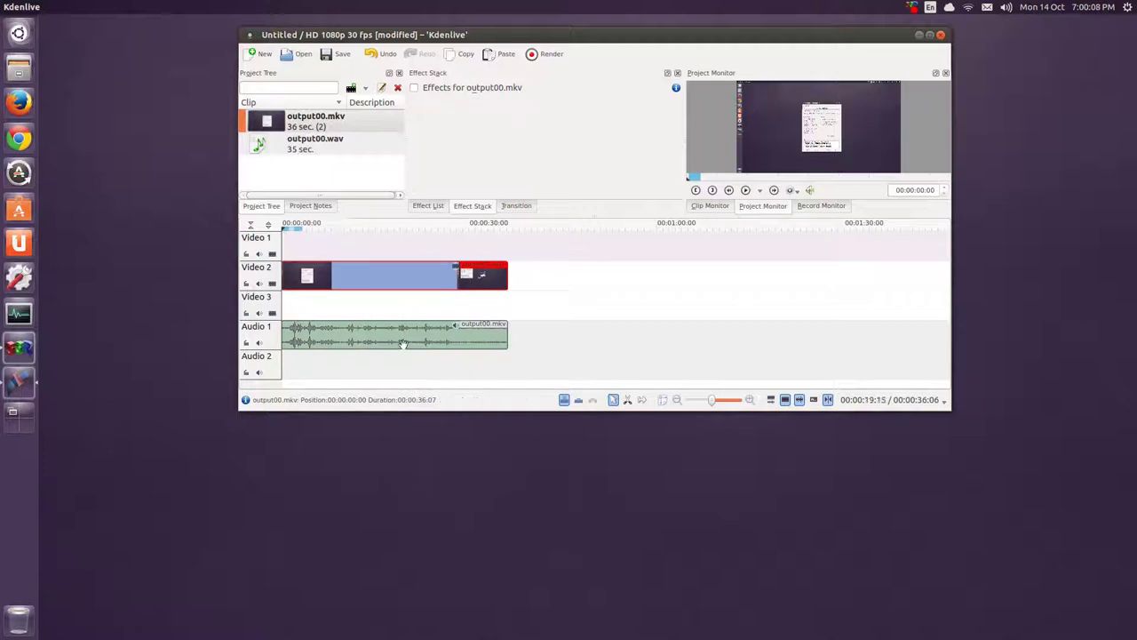
{"action": "left_click", "coordinate": [347, 339]}
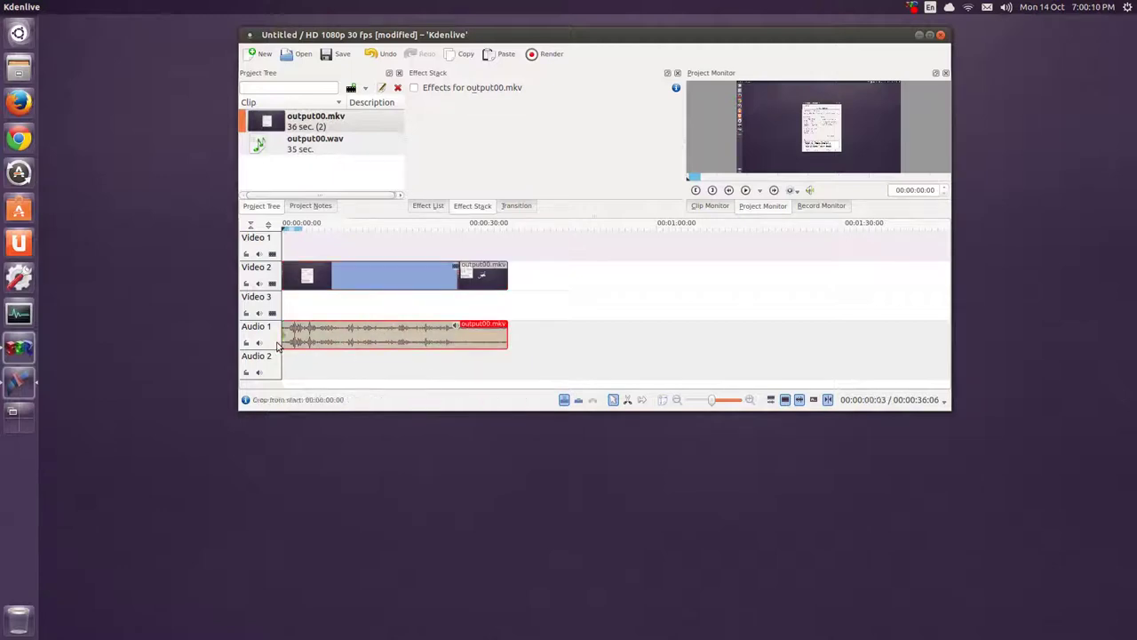
{"action": "key", "text": "Delete"}
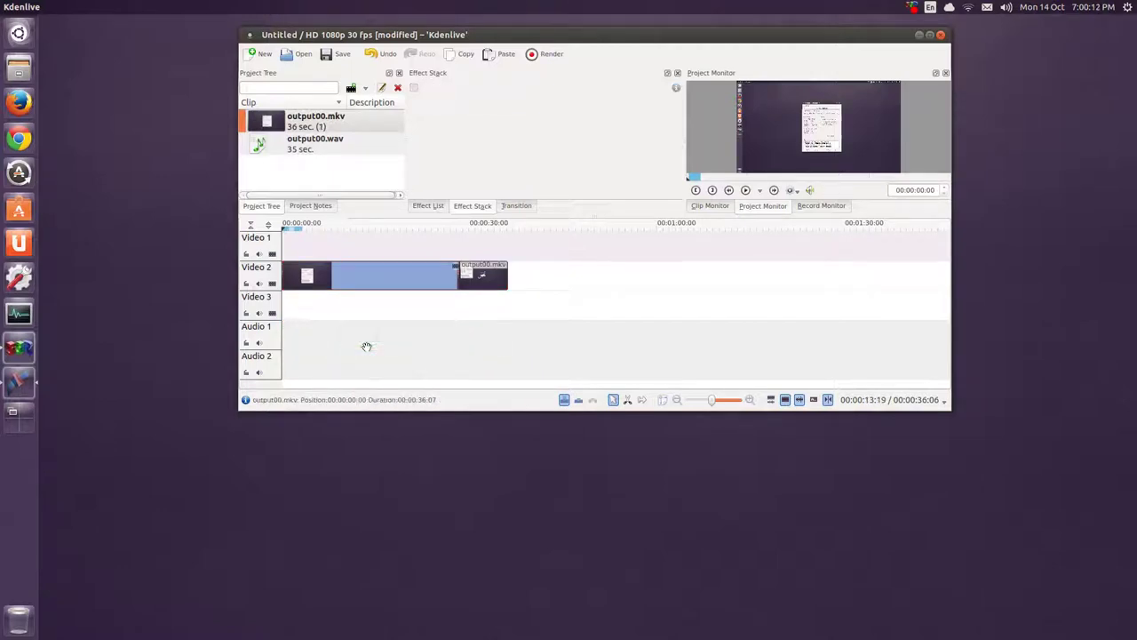
Place output00.wav on the Audio 1 track and play the project from the start.
{"action": "left_click", "coordinate": [313, 156]}
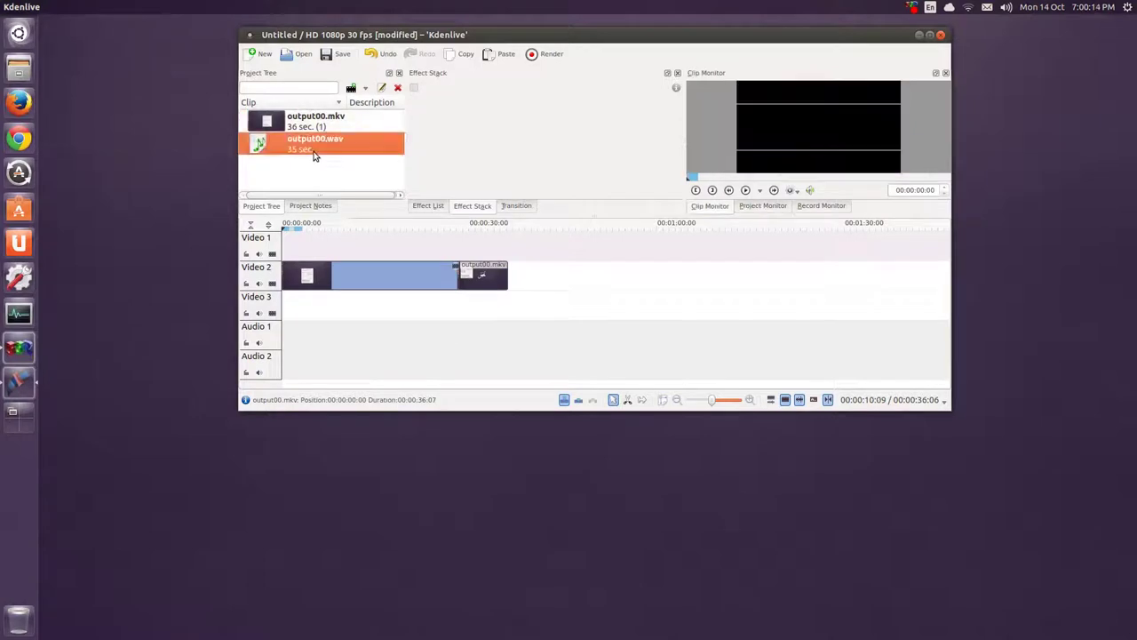
{"action": "left_click_drag", "start_coordinate": [293, 151], "coordinate": [272, 336]}
{"action": "key", "text": "space"}
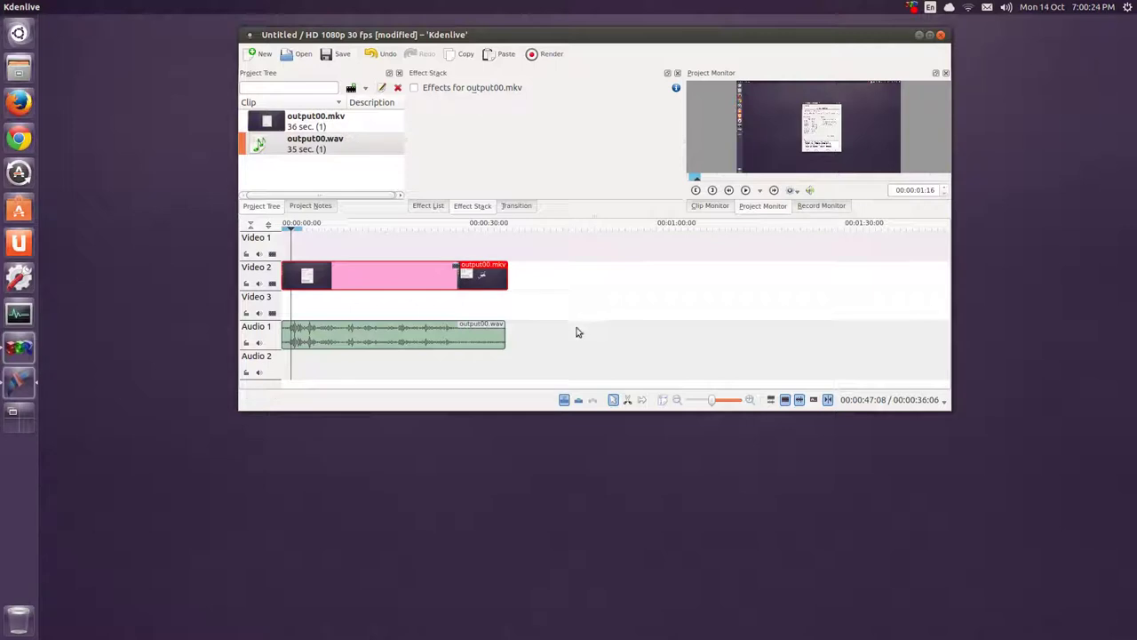
Split the video and audio clips 22 frames in and delete the opening pieces.
{"action": "scroll", "coordinate": [569, 343], "scroll_direction": "up", "scroll_amount": 2}
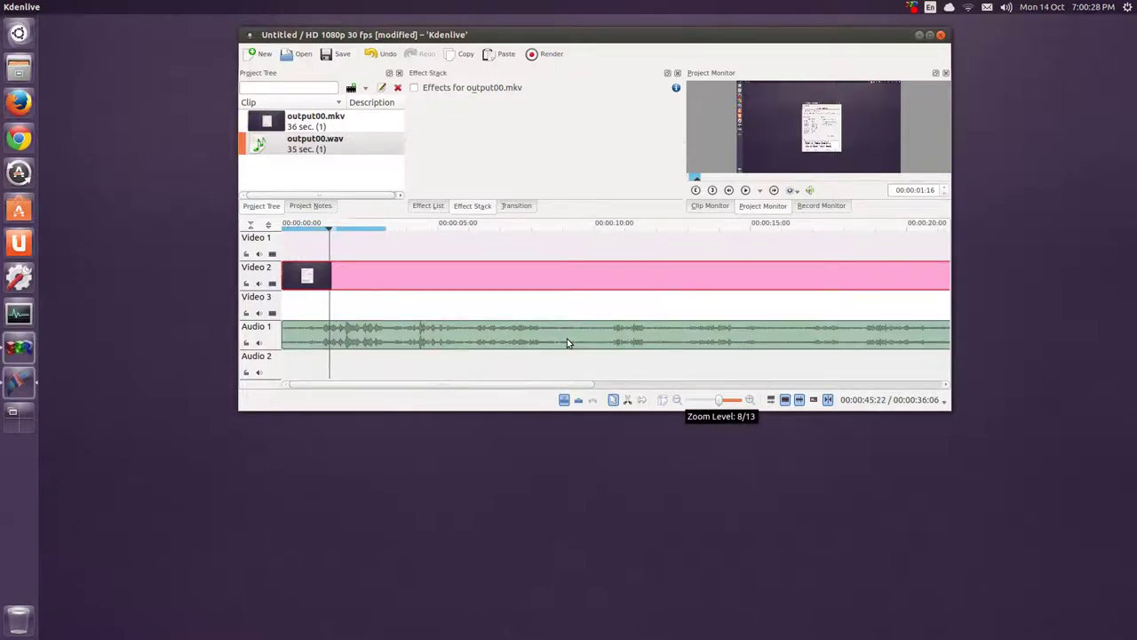
{"action": "scroll", "coordinate": [568, 343], "scroll_direction": "up", "scroll_amount": 1}
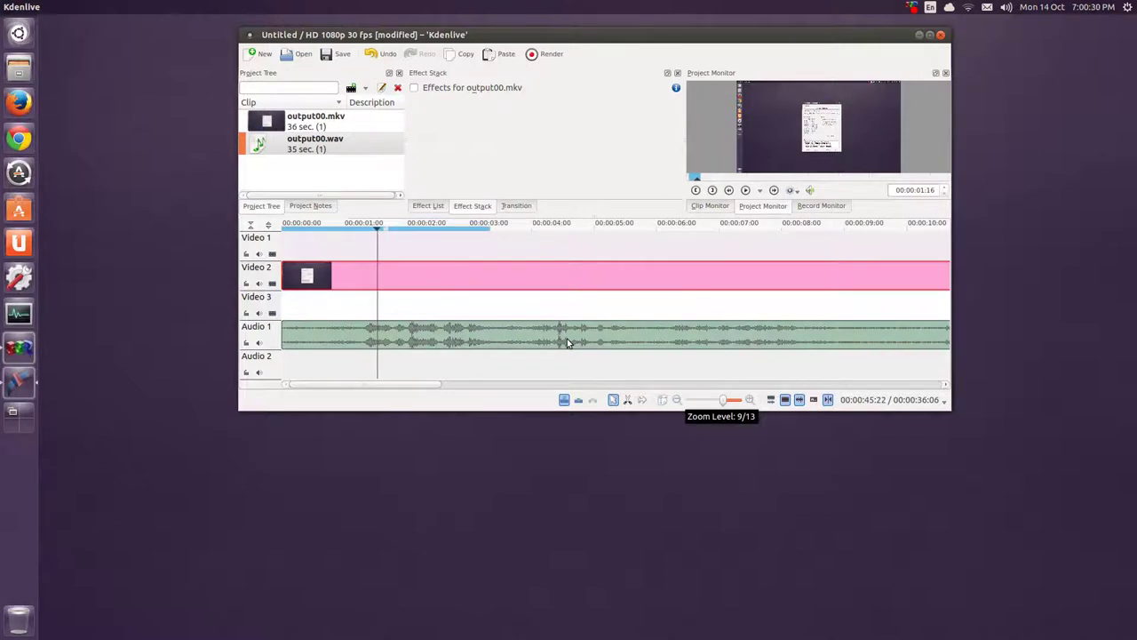
{"action": "left_click", "coordinate": [328, 234]}
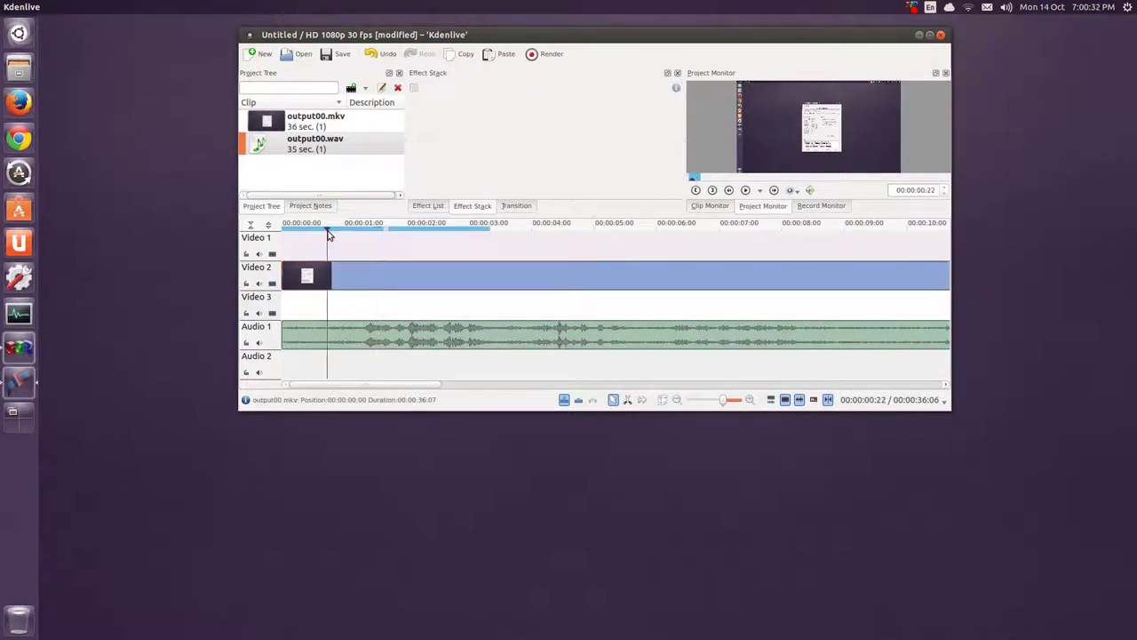
{"action": "left_click", "coordinate": [335, 278]}
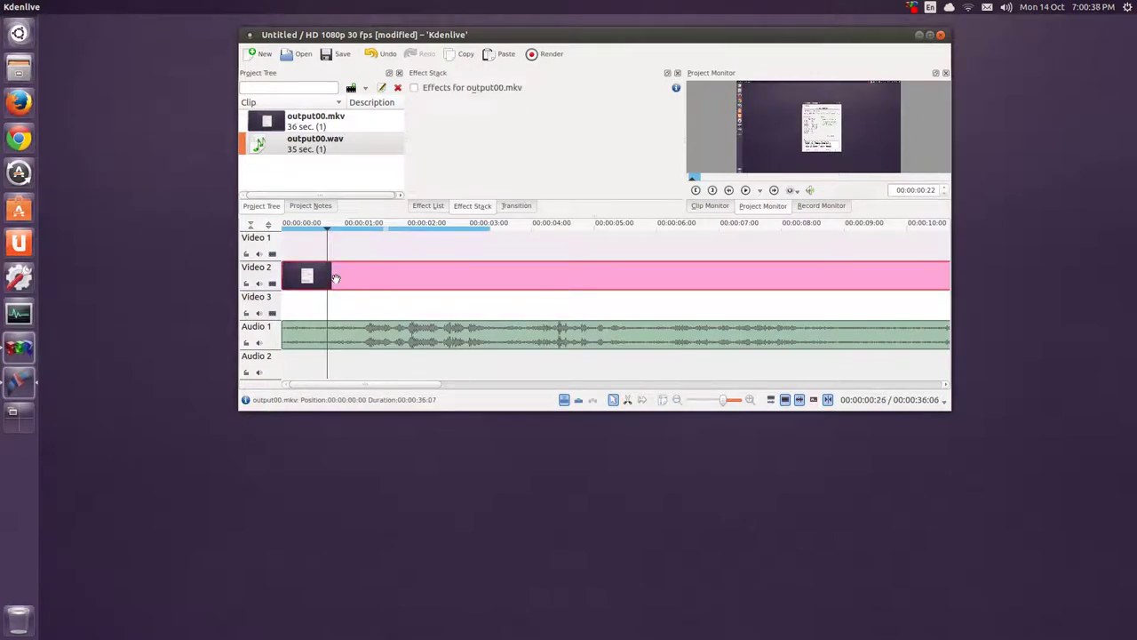
{"action": "left_click", "coordinate": [334, 337]}
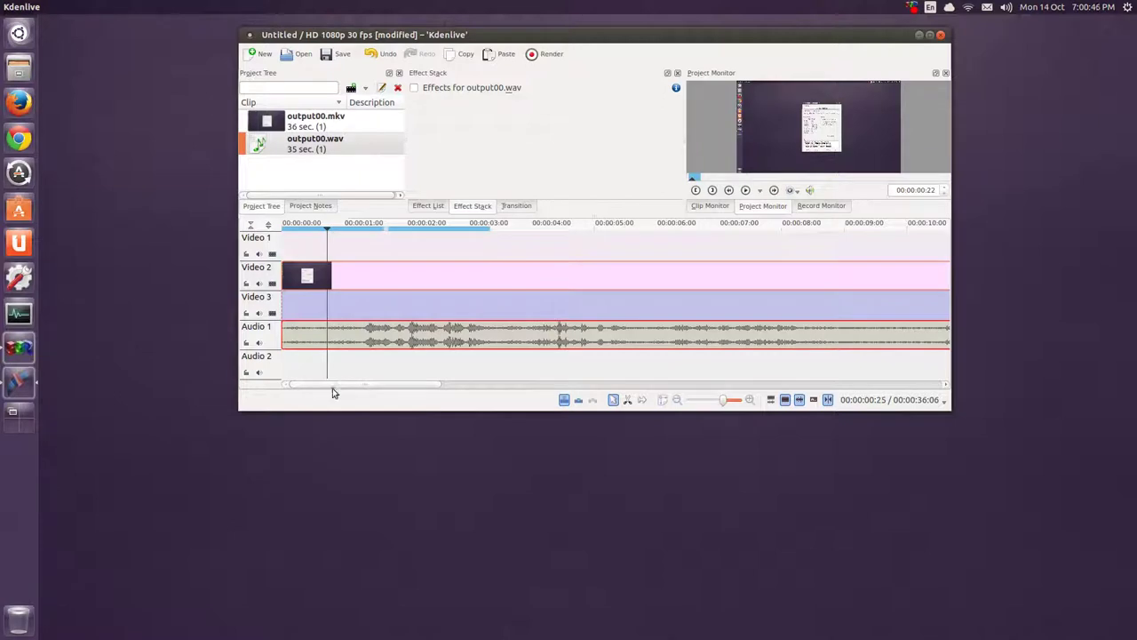
{"action": "key", "text": "ctrl+v"}
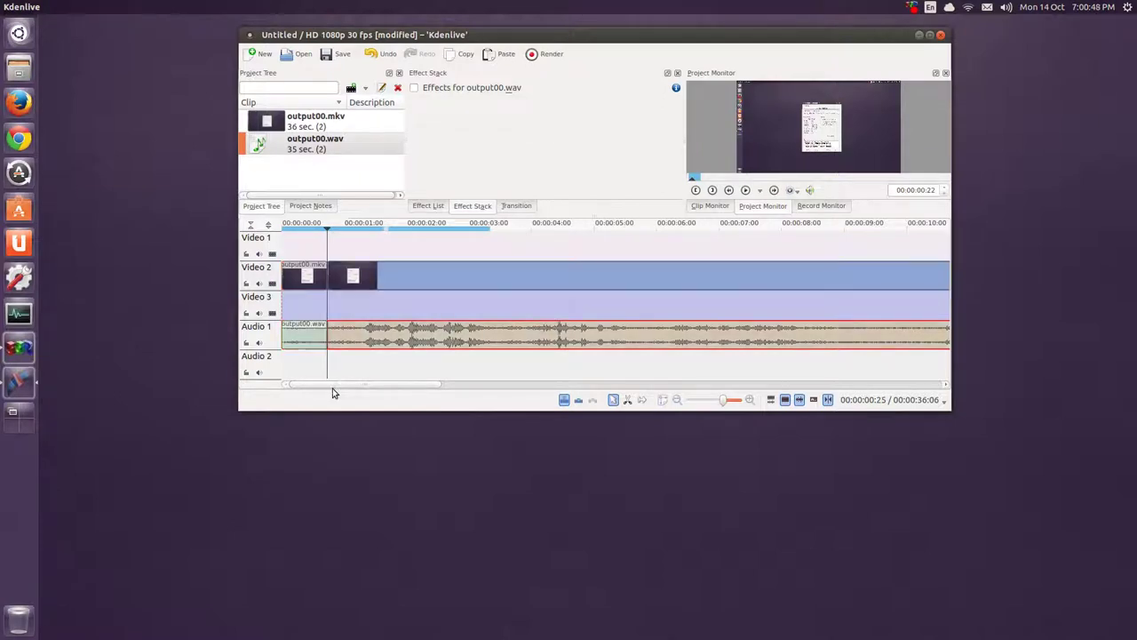
{"action": "left_click", "coordinate": [306, 281]}
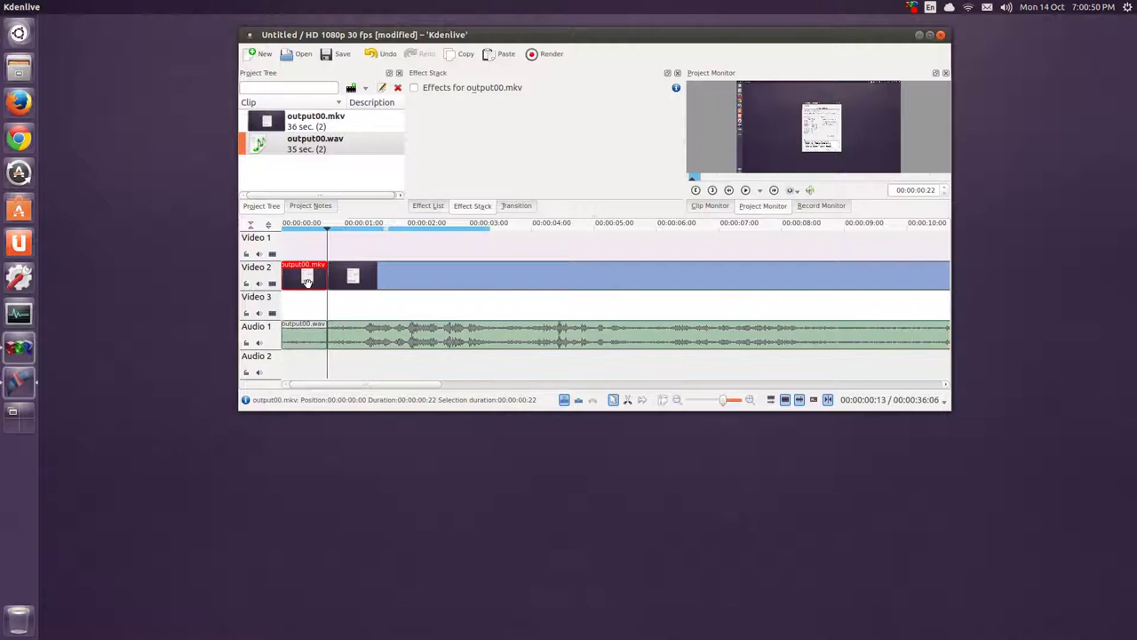
{"action": "left_click", "coordinate": [302, 338]}
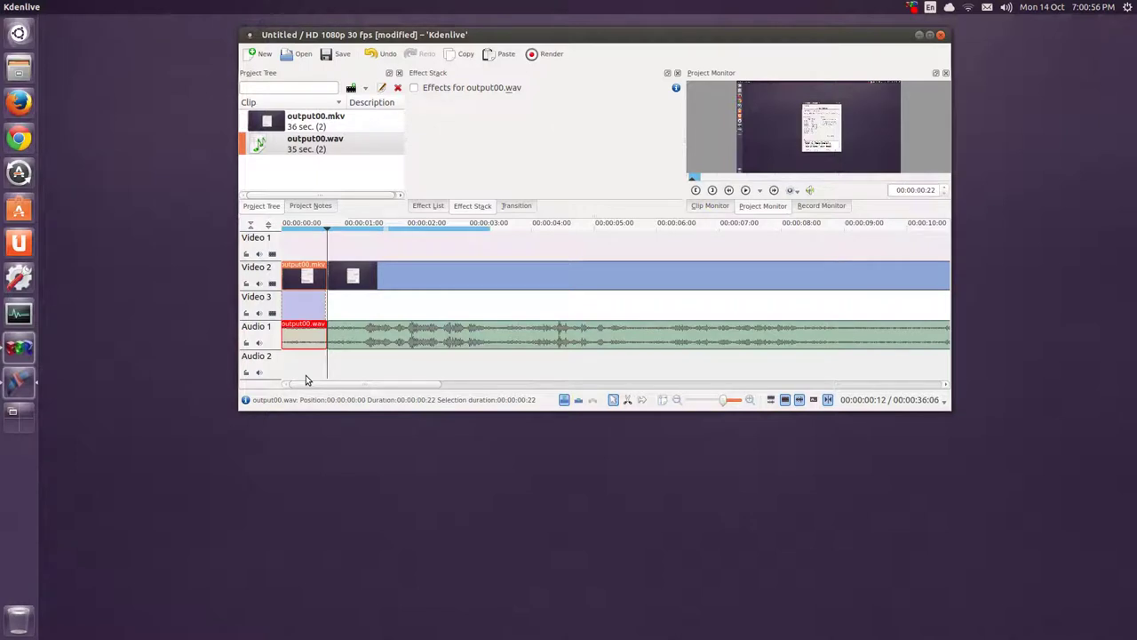
{"action": "key", "text": "Delete"}
Move the remaining video and audio clips to 00:00 and zoom the timeline out one step.
{"action": "left_click", "coordinate": [405, 287]}
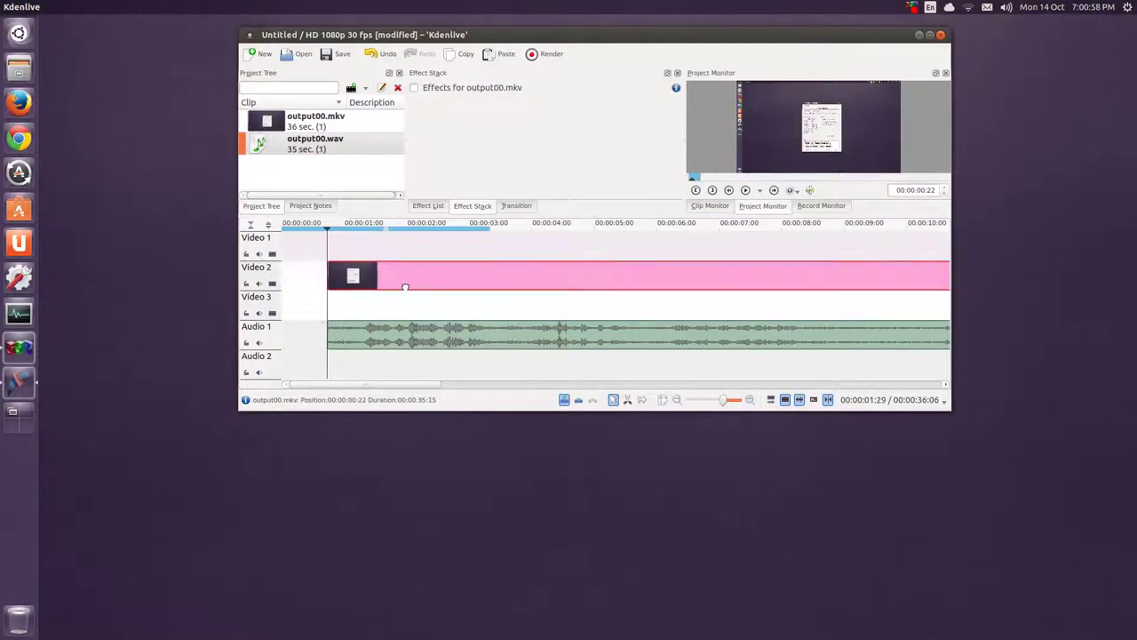
{"action": "left_click", "coordinate": [410, 286]}
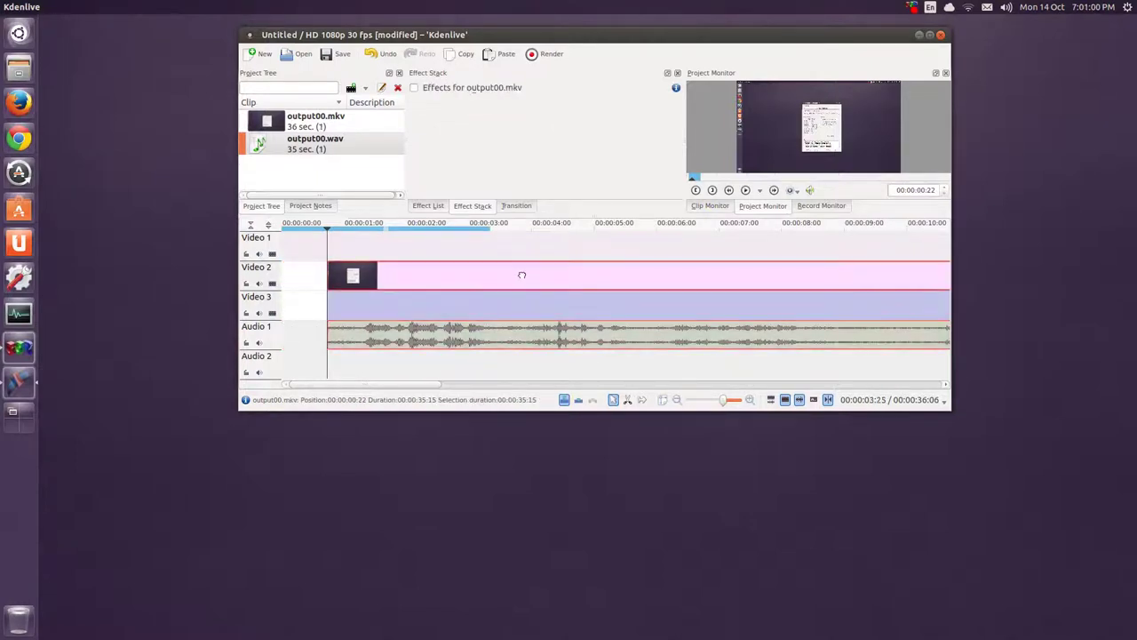
{"action": "left_click_drag", "start_coordinate": [520, 273], "coordinate": [474, 278]}
{"action": "key", "text": "Home"}
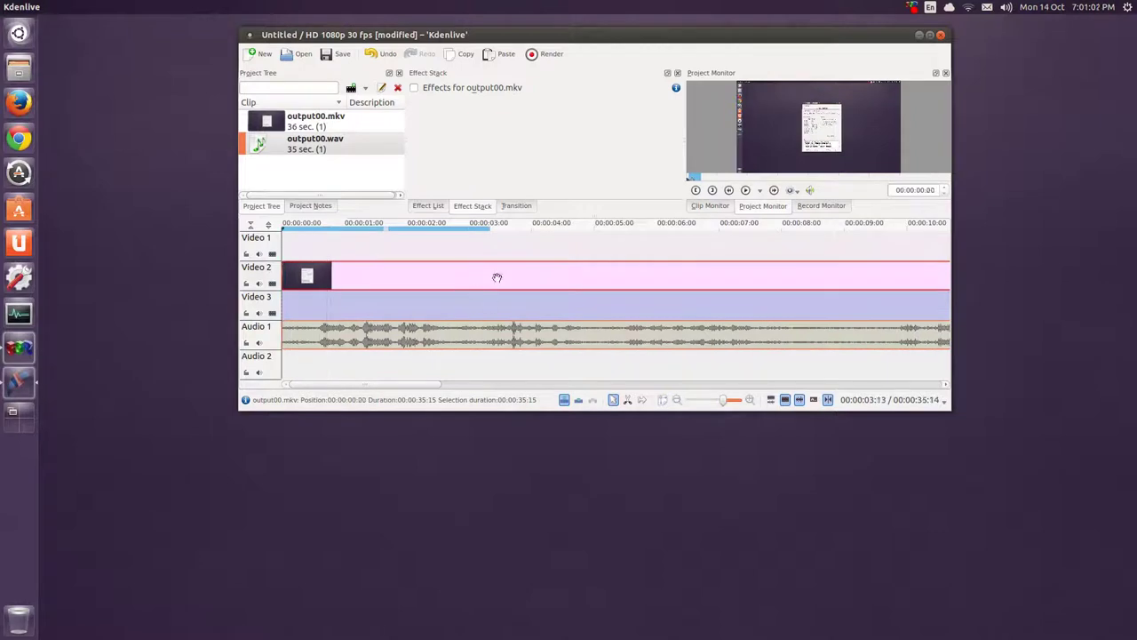
{"action": "key", "text": "minus"}
{"action": "key", "text": "minus"}
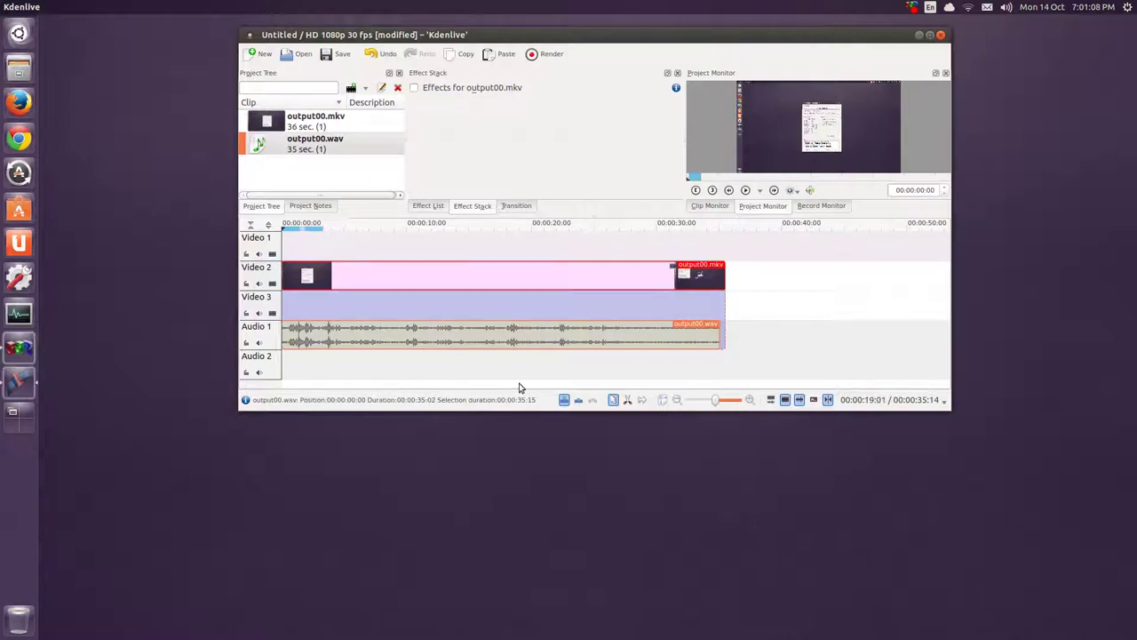
Split the Video 2 clip and its audio at 00:00:14:21.
{"action": "left_click", "coordinate": [475, 232]}
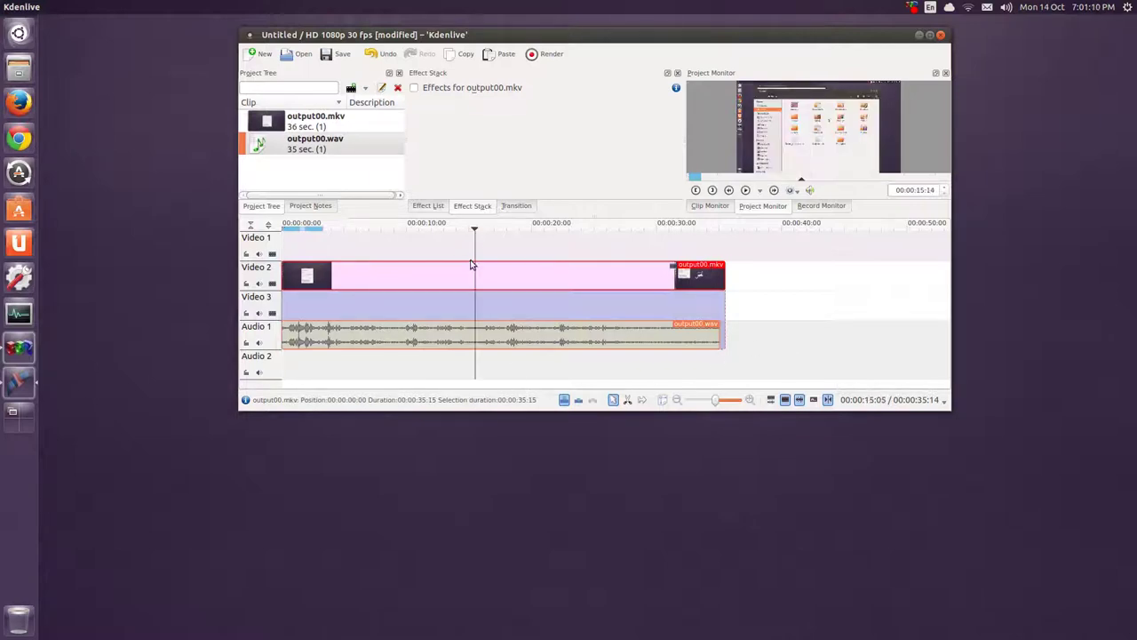
{"action": "left_click", "coordinate": [777, 340]}
{"action": "left_click", "coordinate": [464, 233]}
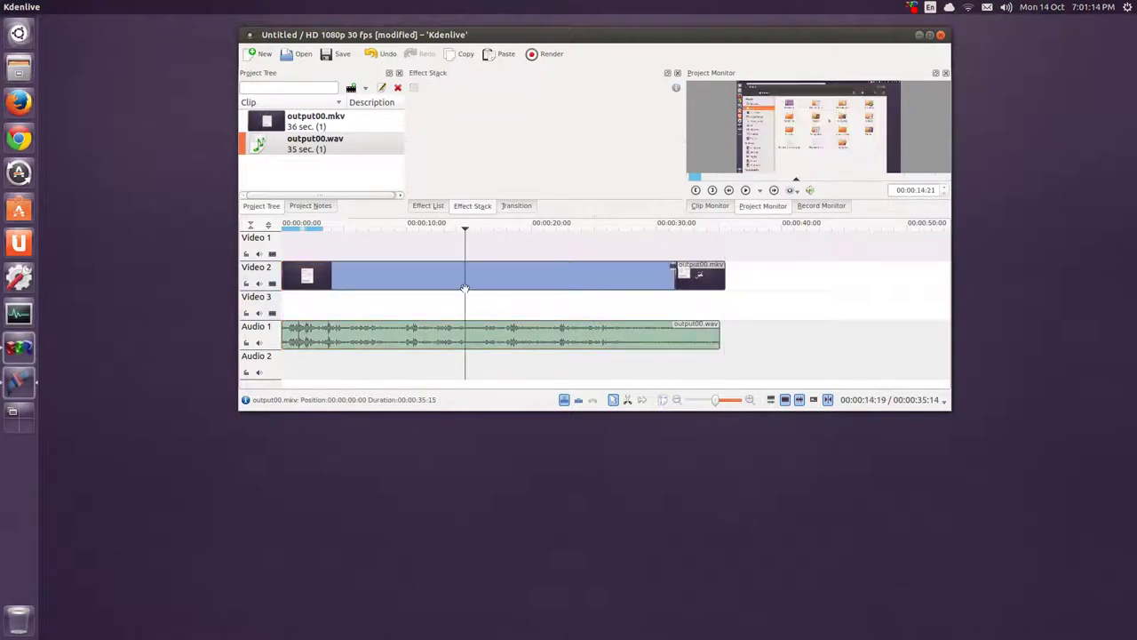
{"action": "left_click", "coordinate": [477, 278]}
{"action": "left_click", "coordinate": [484, 344], "text": "ctrl"}
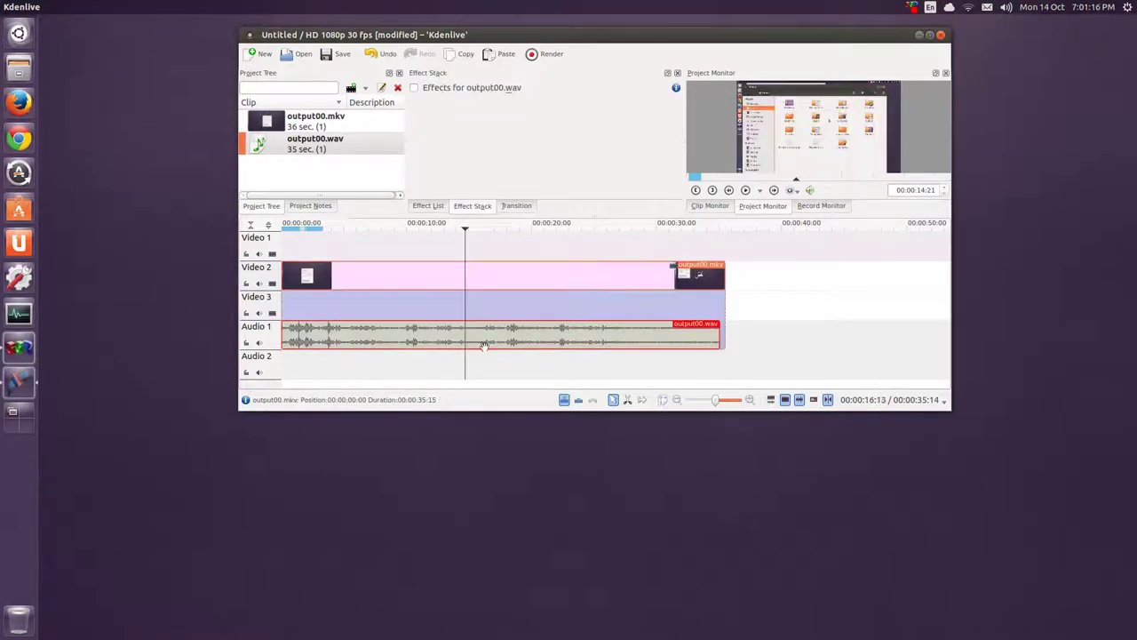
{"action": "key", "text": "shift+r"}
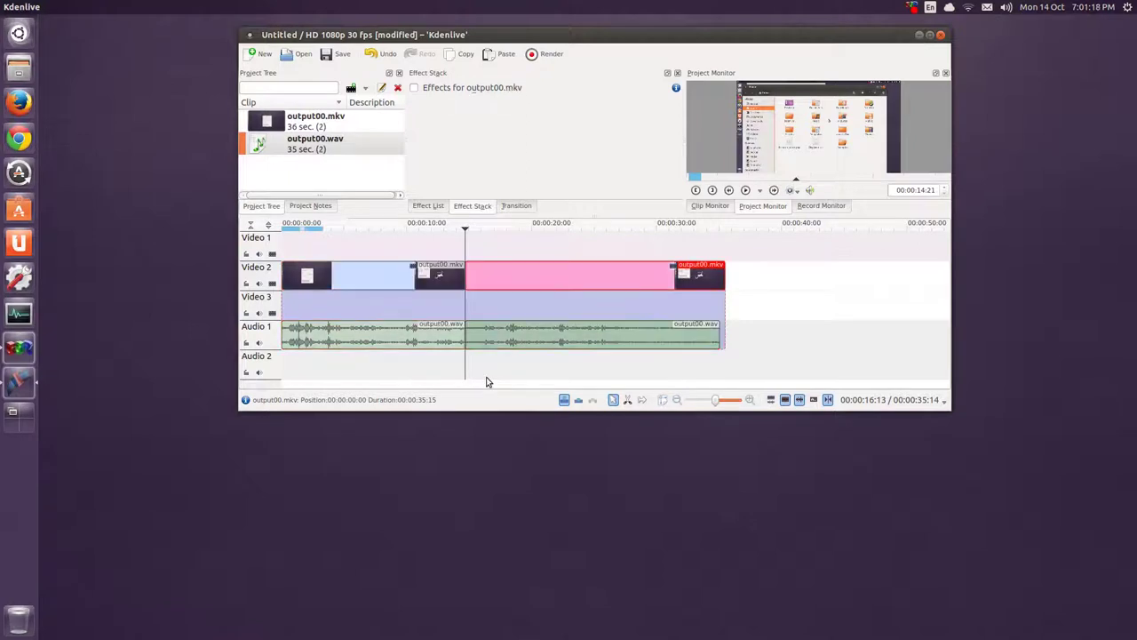
Move the right-hand pieces down onto Video 3 and Audio 2, slightly overlapping the first half.
{"action": "left_click", "coordinate": [556, 279]}
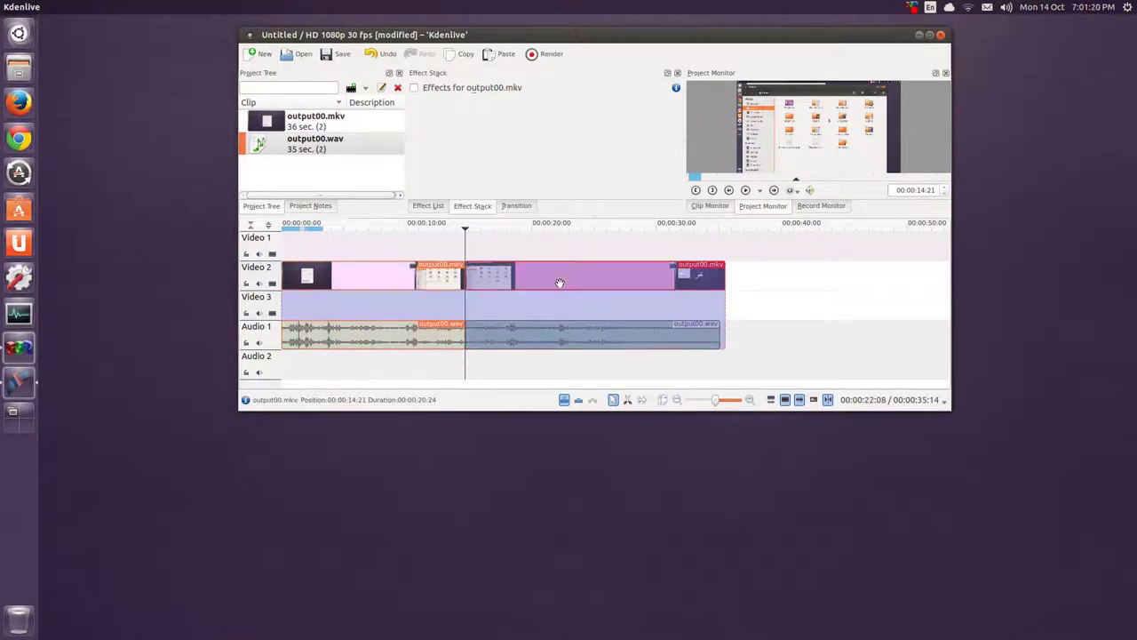
{"action": "left_click", "coordinate": [738, 305]}
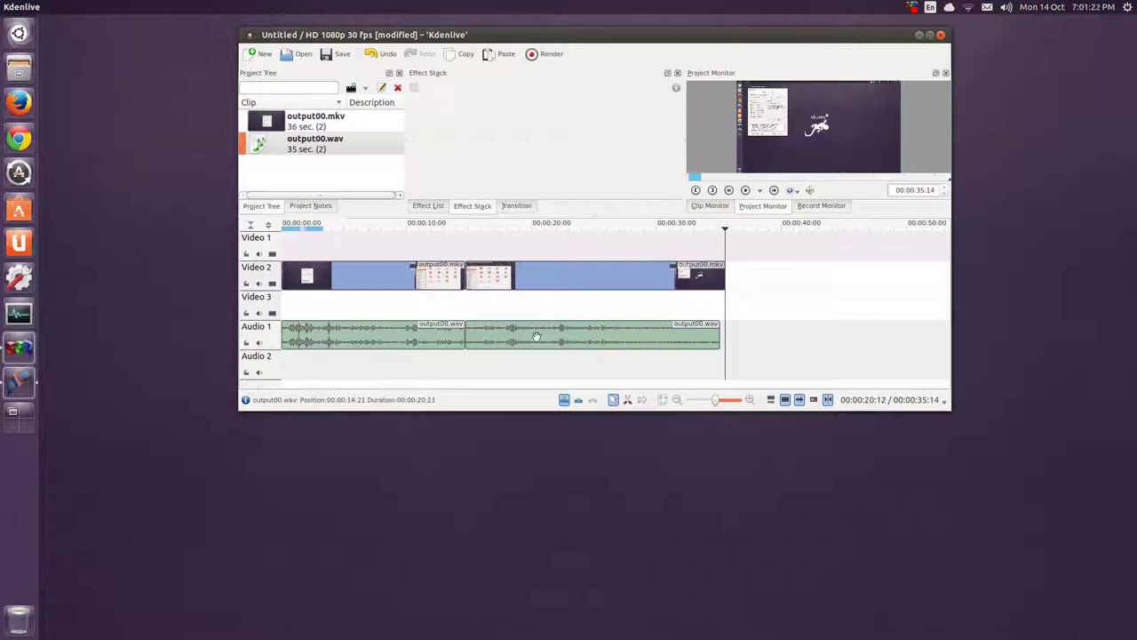
{"action": "left_click", "coordinate": [533, 282]}
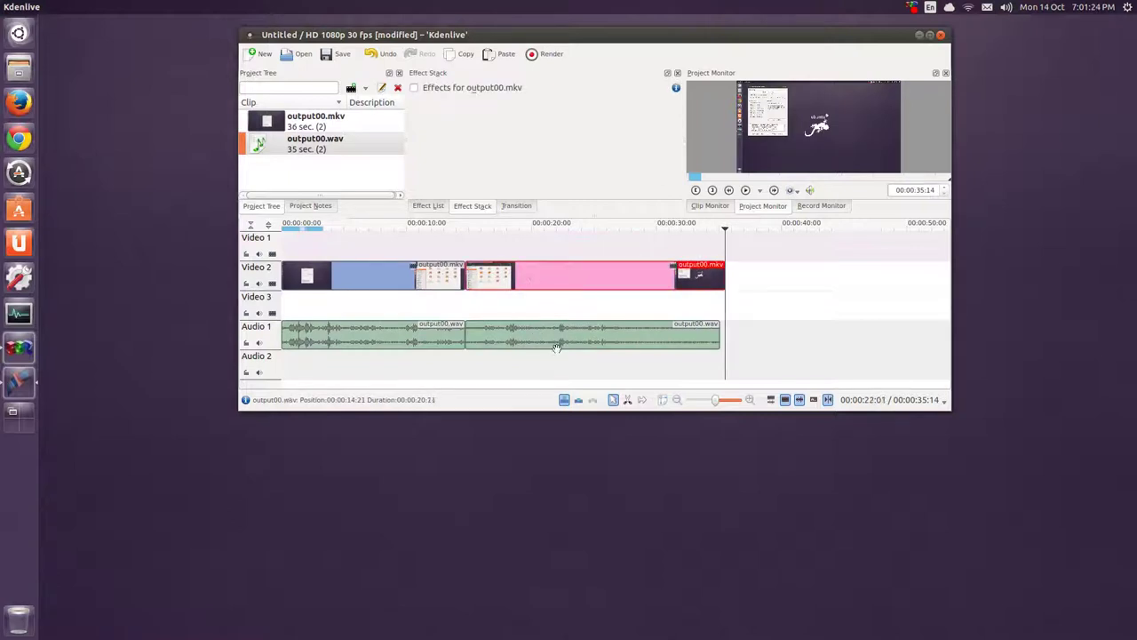
{"action": "left_click_drag", "start_coordinate": [545, 341], "coordinate": [536, 300]}
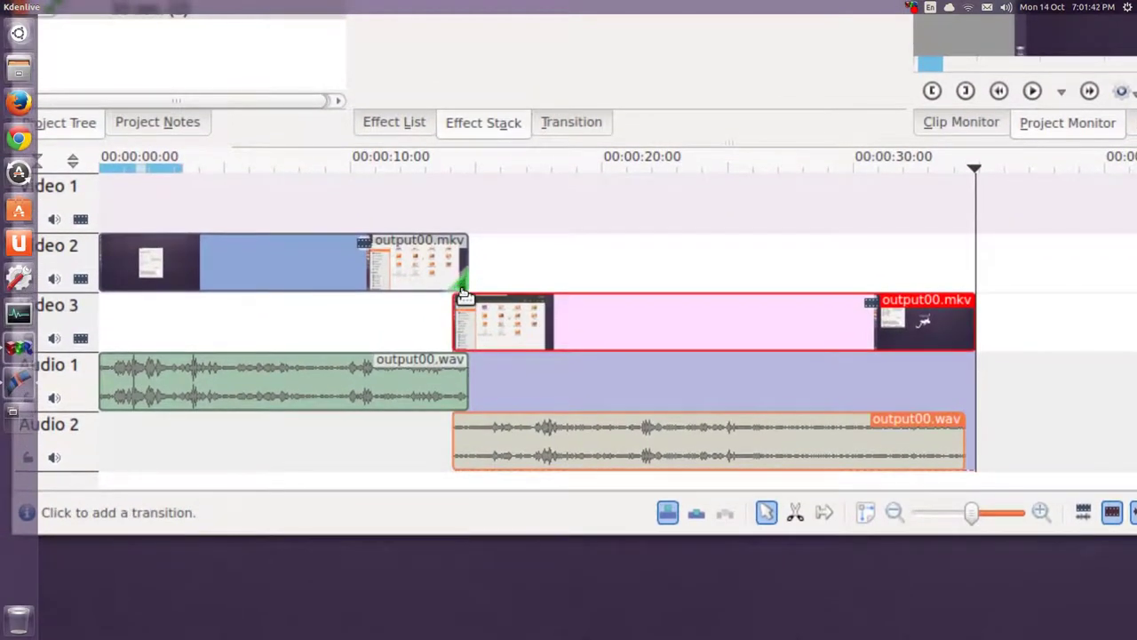
{"action": "left_click", "coordinate": [462, 292]}
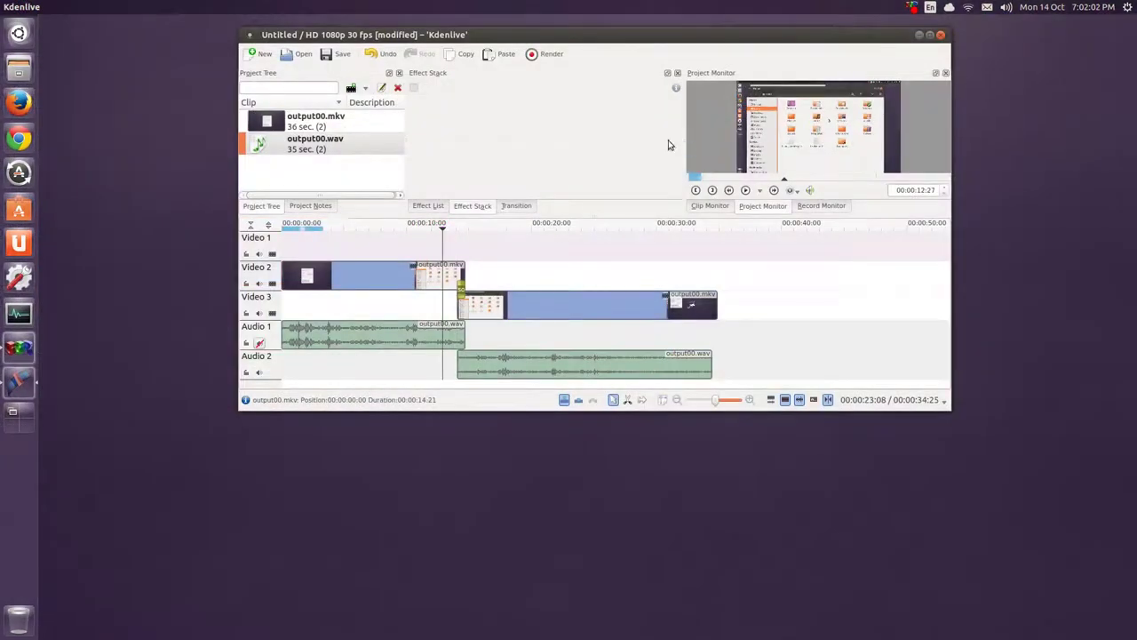
Widen and heighten the Project Monitor and enlarge the Kdenlive window so all tracks show.
{"action": "left_click_drag", "start_coordinate": [681, 146], "coordinate": [650, 146]}
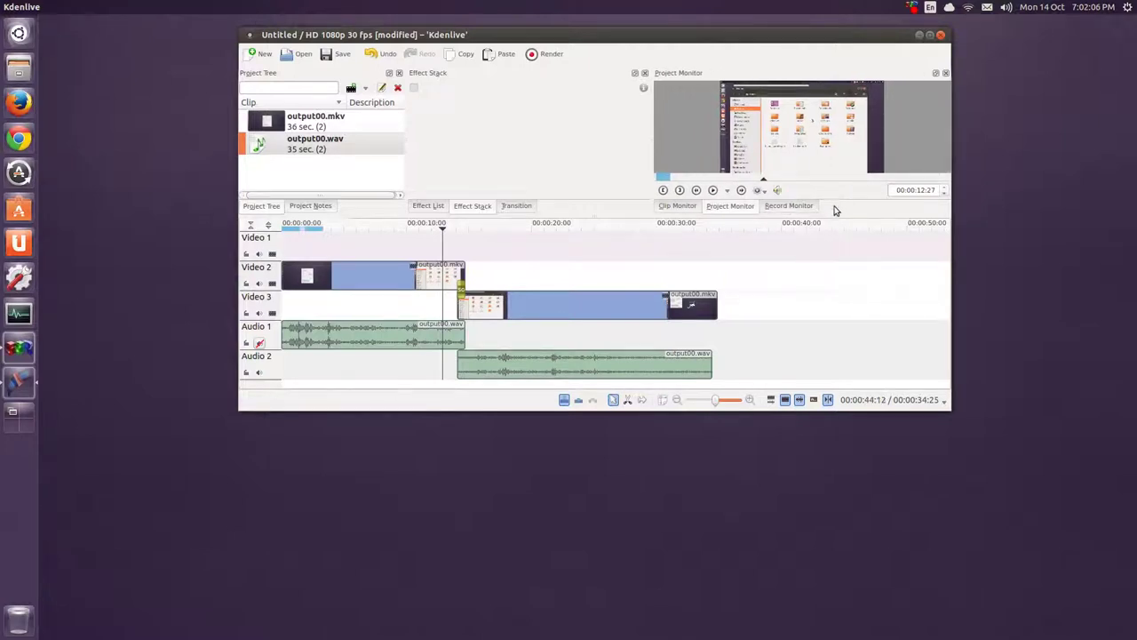
{"action": "left_click_drag", "start_coordinate": [835, 217], "coordinate": [835, 259]}
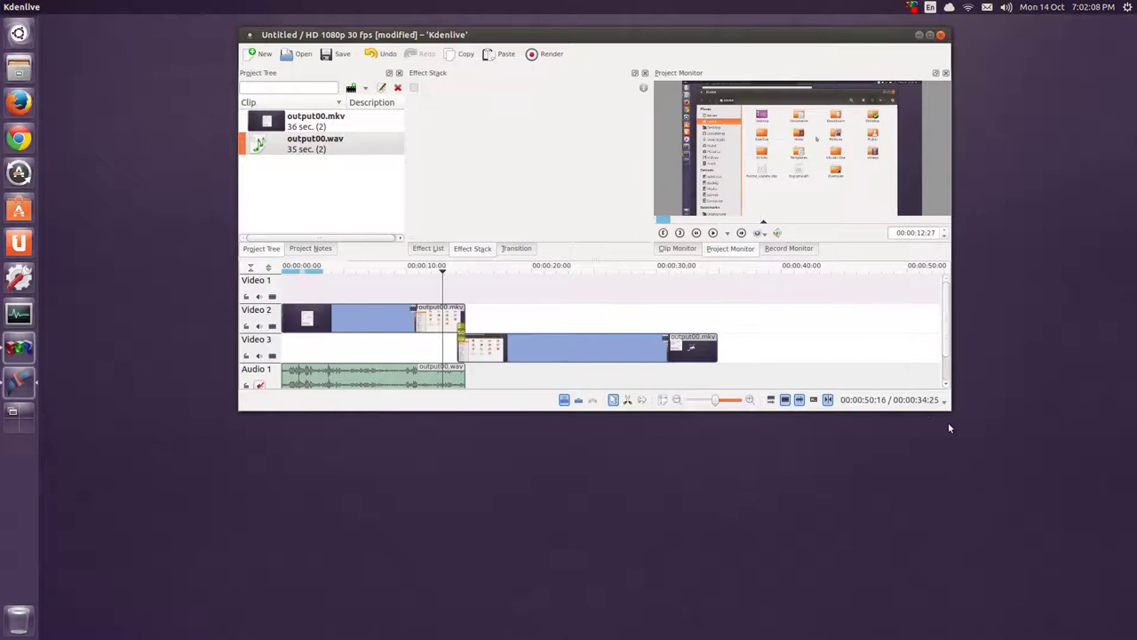
{"action": "left_click_drag", "start_coordinate": [949, 404], "coordinate": [1052, 527]}
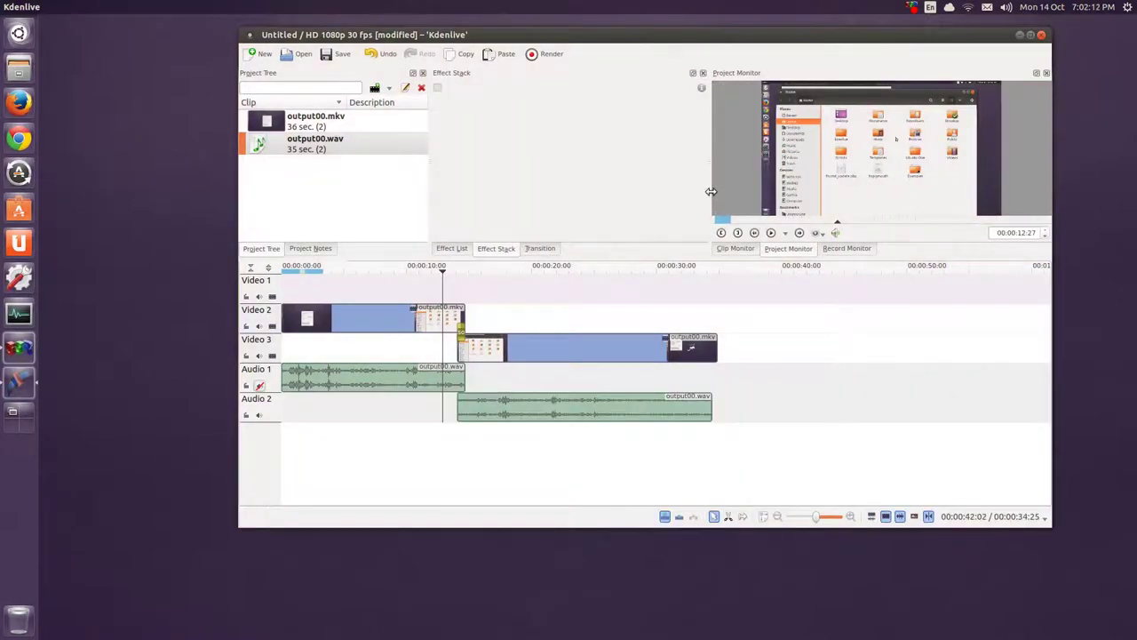
{"action": "left_click_drag", "start_coordinate": [710, 191], "coordinate": [658, 192]}
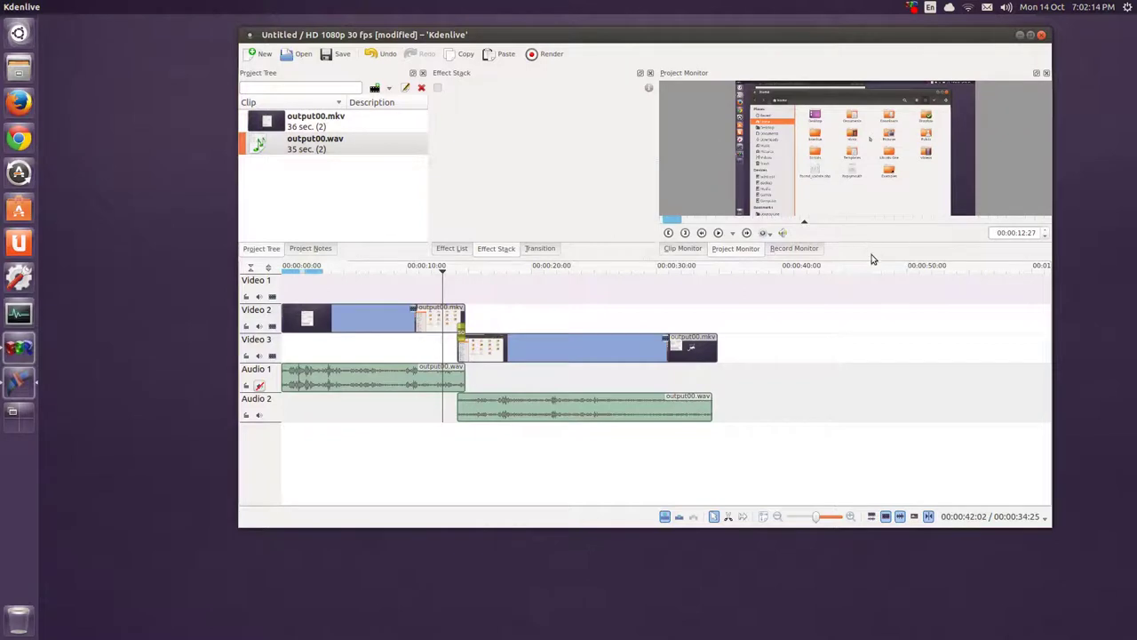
{"action": "left_click_drag", "start_coordinate": [872, 258], "coordinate": [886, 348]}
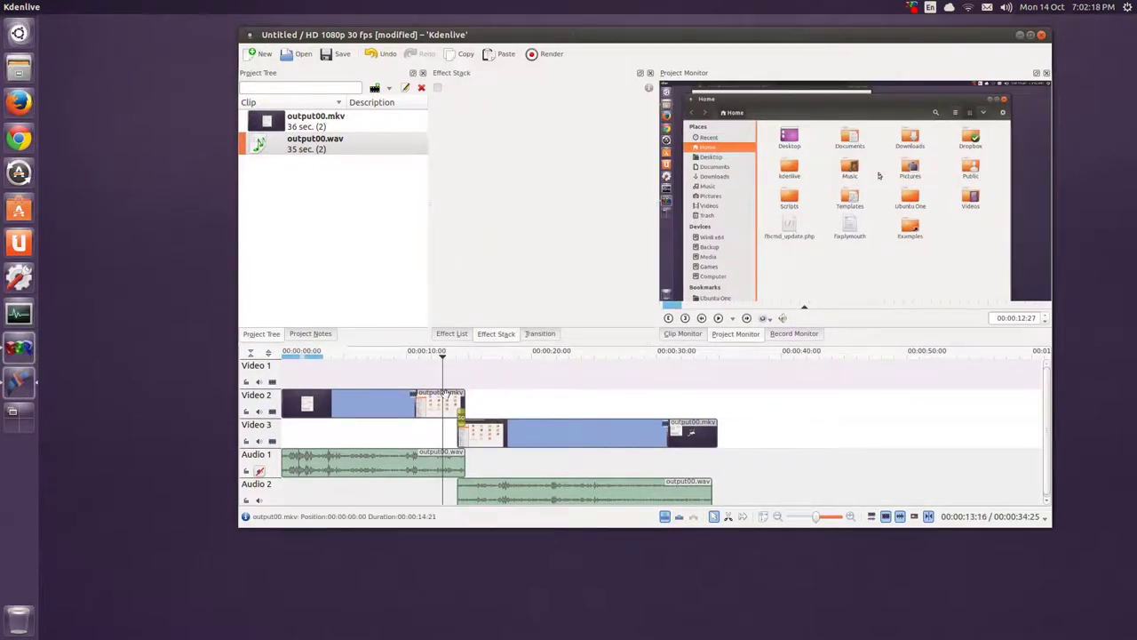
Set the playhead to 00:00:13:02 and select the second video clip on Video 3.
{"action": "left_click", "coordinate": [437, 404]}
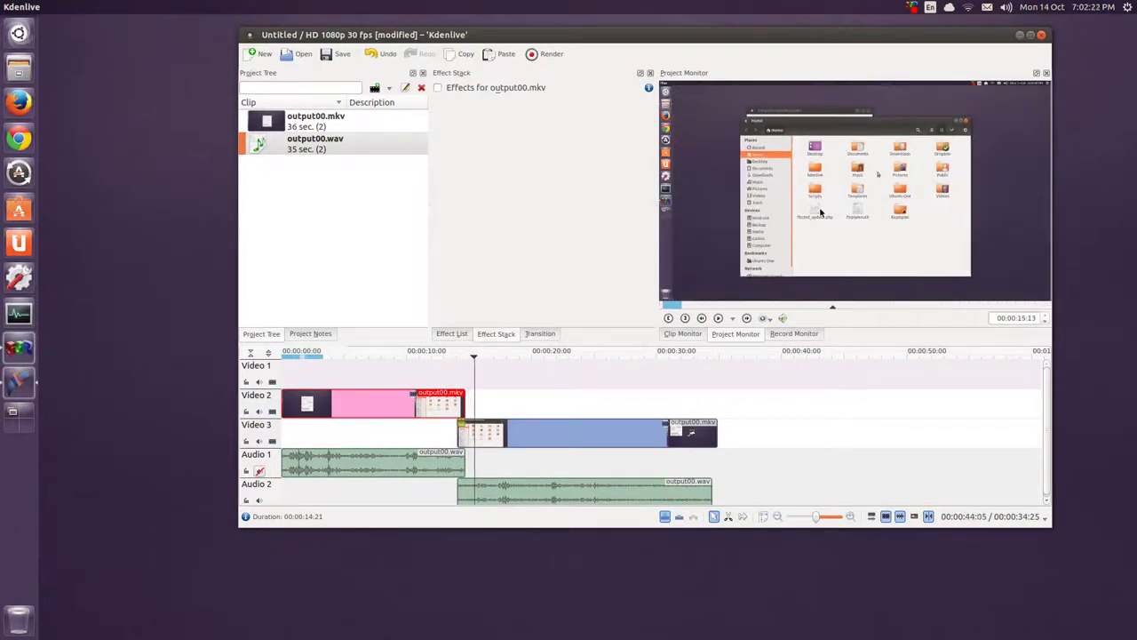
{"action": "left_click", "coordinate": [448, 364]}
{"action": "left_click", "coordinate": [463, 427]}
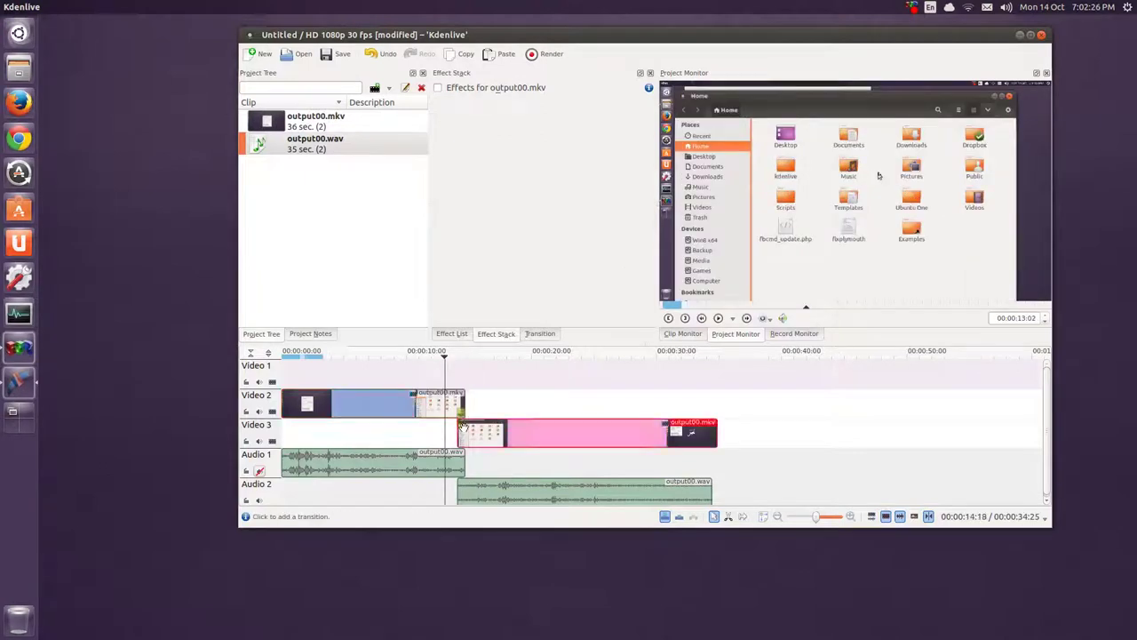
Add a Dissolve transition at the Video 2 and Video 3 overlap near 14 s and play it back.
{"action": "left_click", "coordinate": [461, 424]}
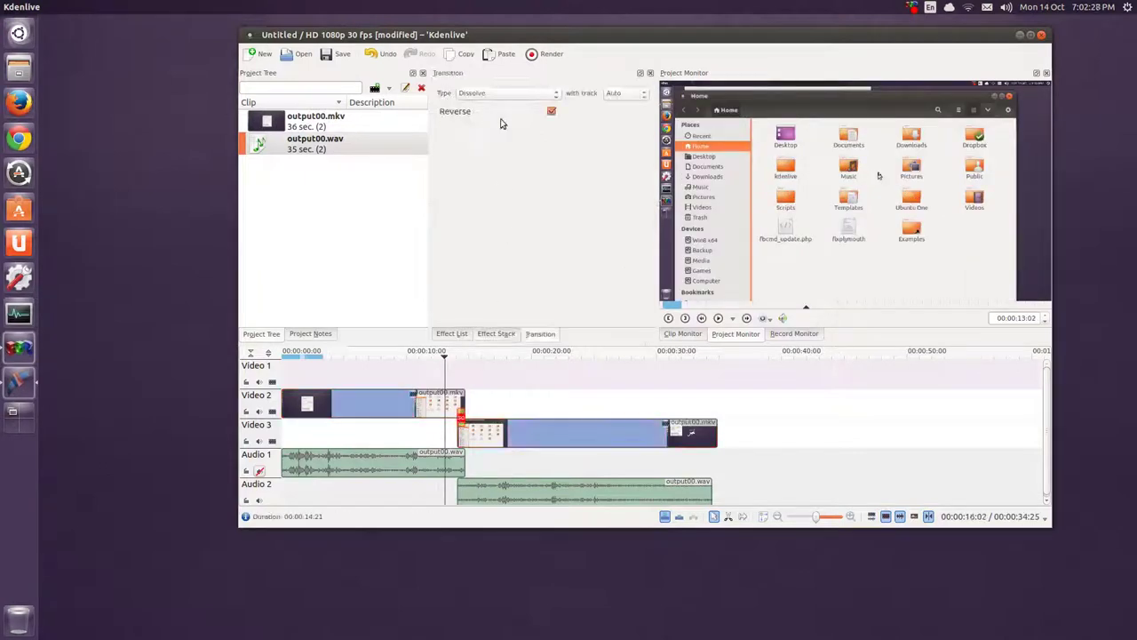
{"action": "key", "text": "space"}
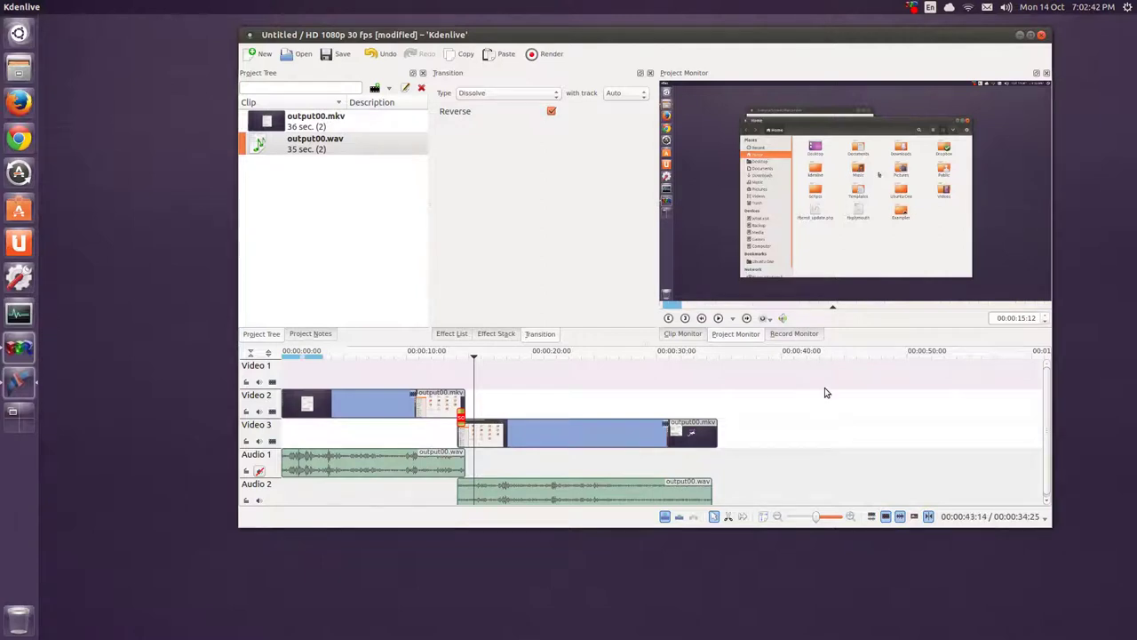
{"action": "scroll", "coordinate": [825, 388], "scroll_direction": "down", "scroll_amount": 1}
{"action": "scroll", "coordinate": [824, 389], "scroll_direction": "up", "scroll_amount": 1}
Apply Normalise from Audio correction to the Audio 1 output00.wav clip, setting Maximum gain to 300%.
{"action": "left_click", "coordinate": [391, 463]}
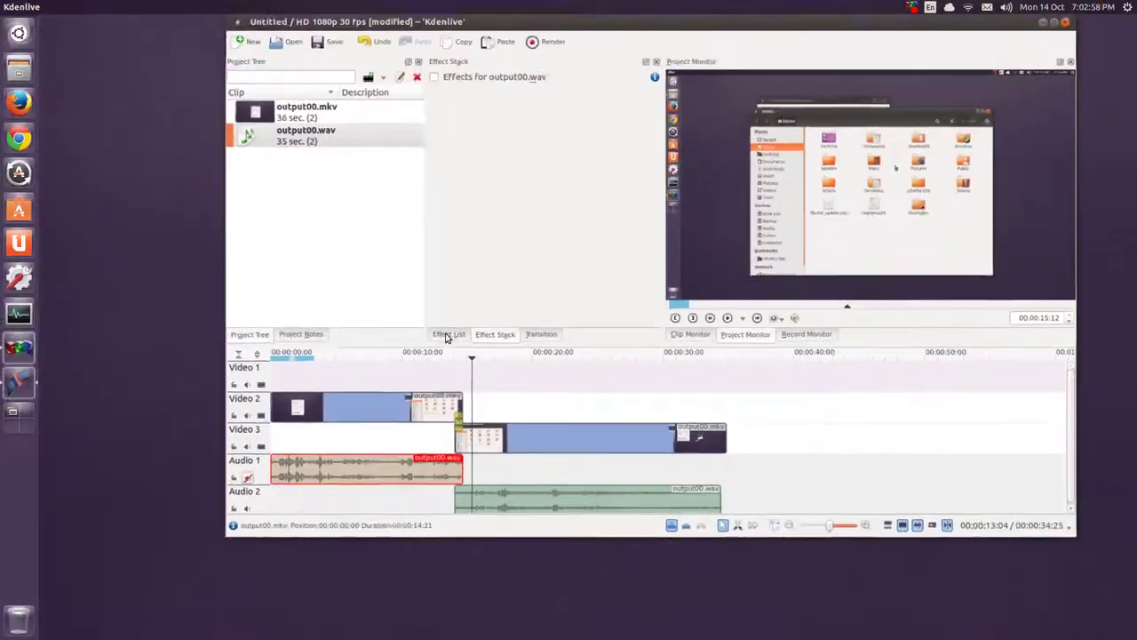
{"action": "left_click", "coordinate": [451, 334]}
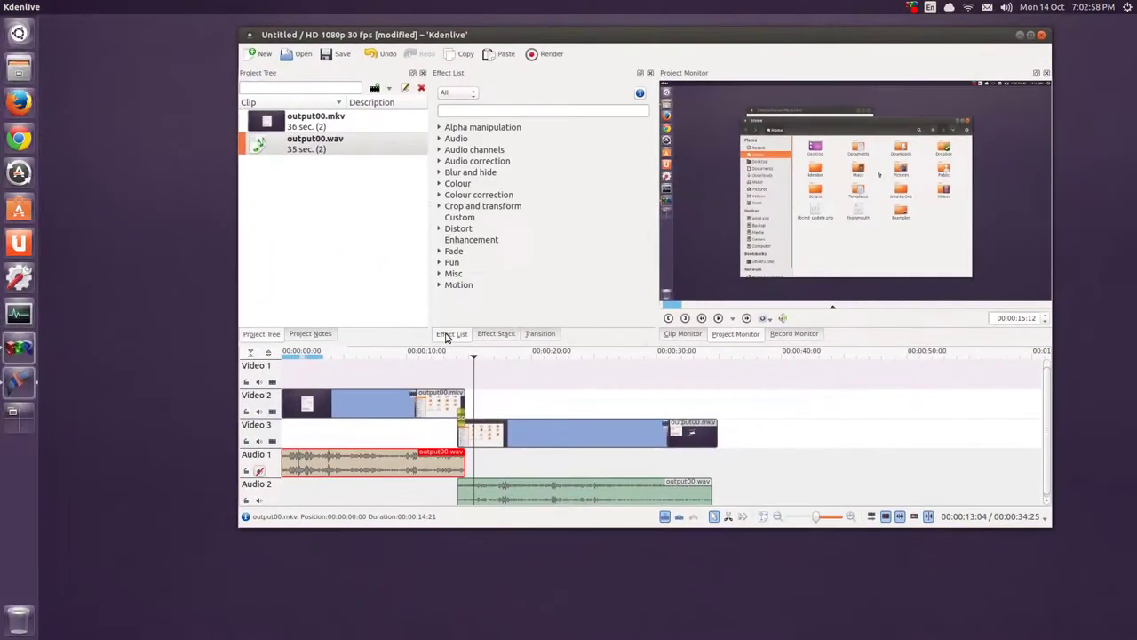
{"action": "left_click", "coordinate": [439, 163]}
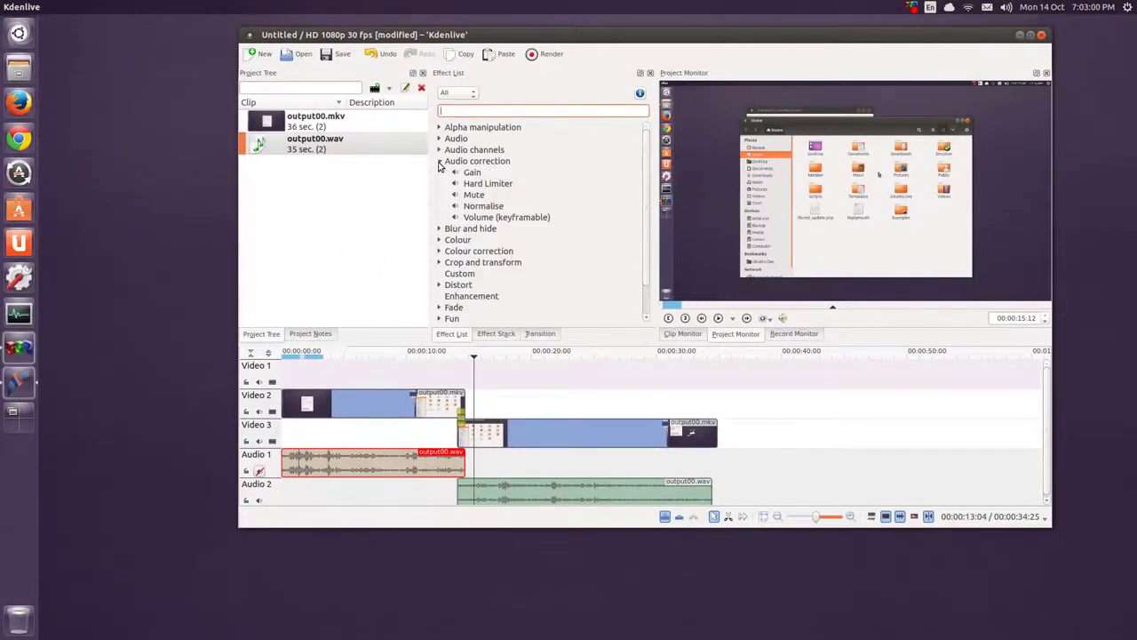
{"action": "left_click", "coordinate": [476, 207]}
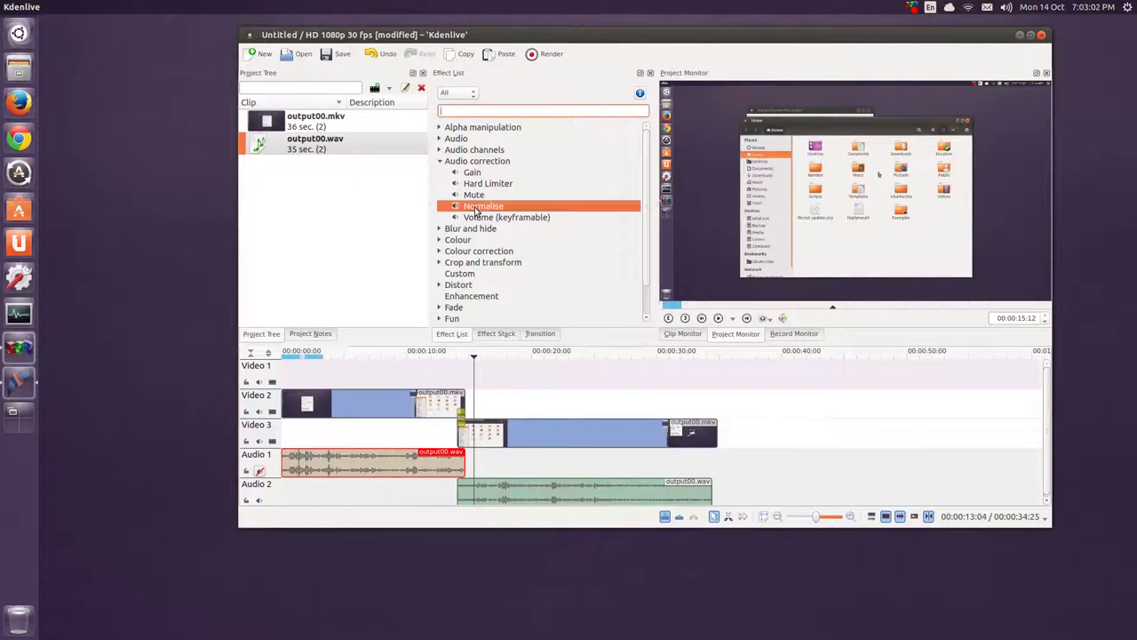
{"action": "double_click", "coordinate": [475, 207]}
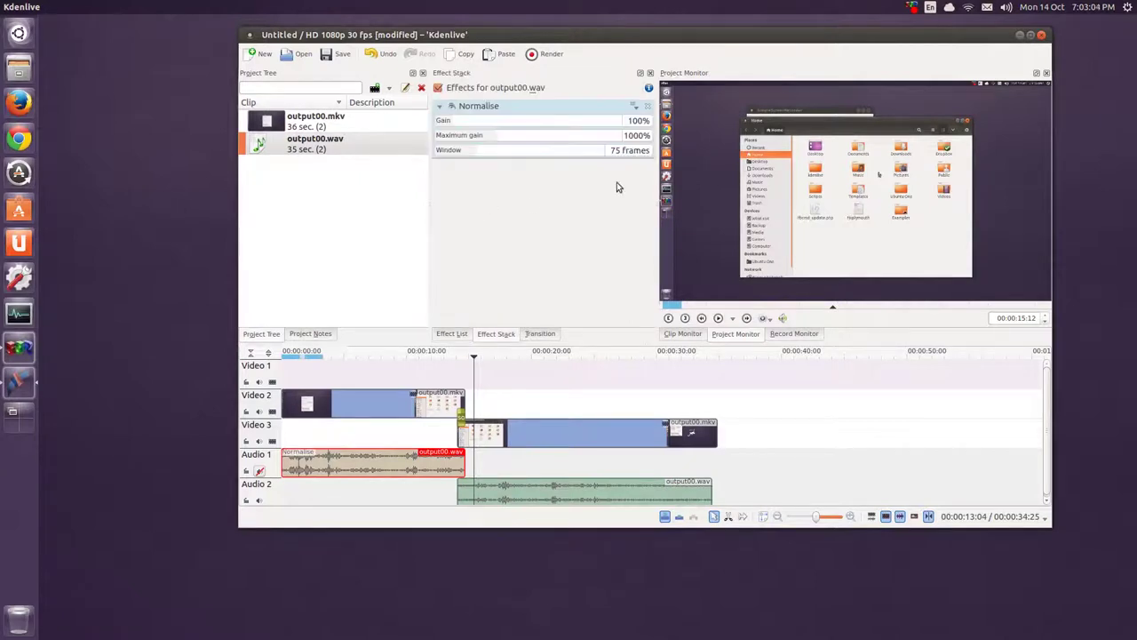
{"action": "left_click", "coordinate": [636, 135]}
{"action": "type", "text": "3"}
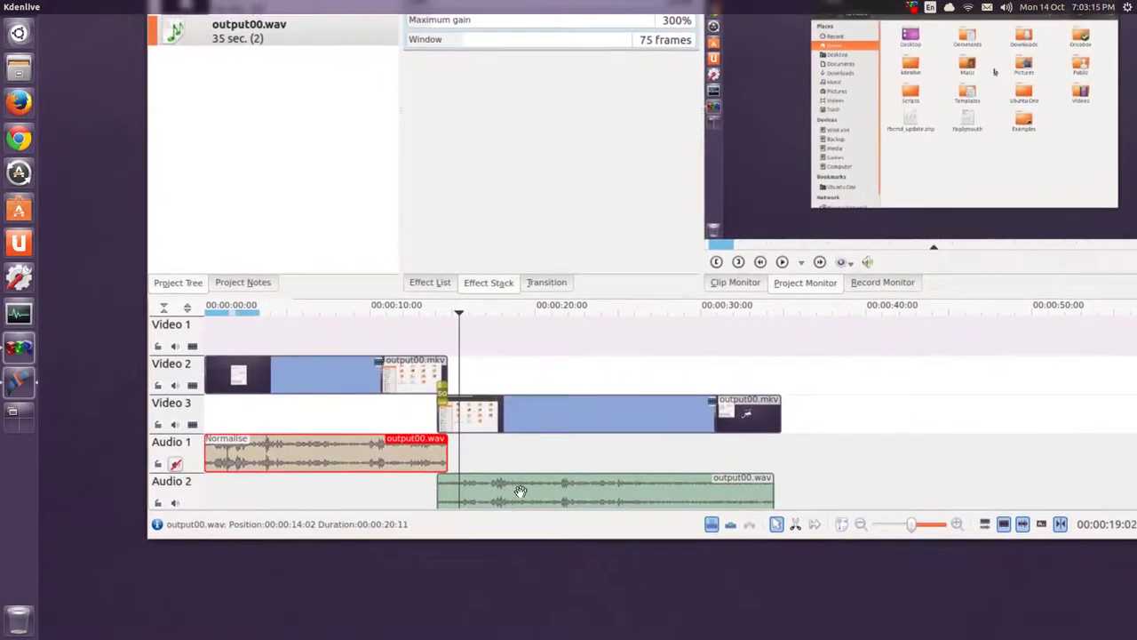
Apply Normalise to the Audio 2 output00.wav clip with Maximum gain 300%.
{"action": "left_click", "coordinate": [589, 501]}
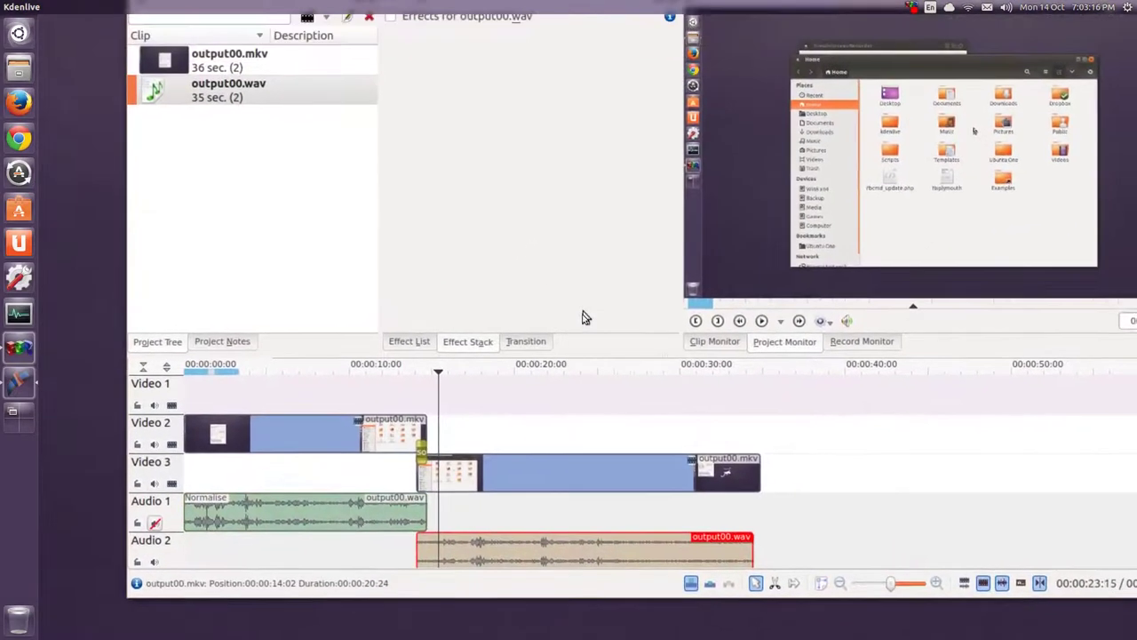
{"action": "left_click", "coordinate": [430, 282]}
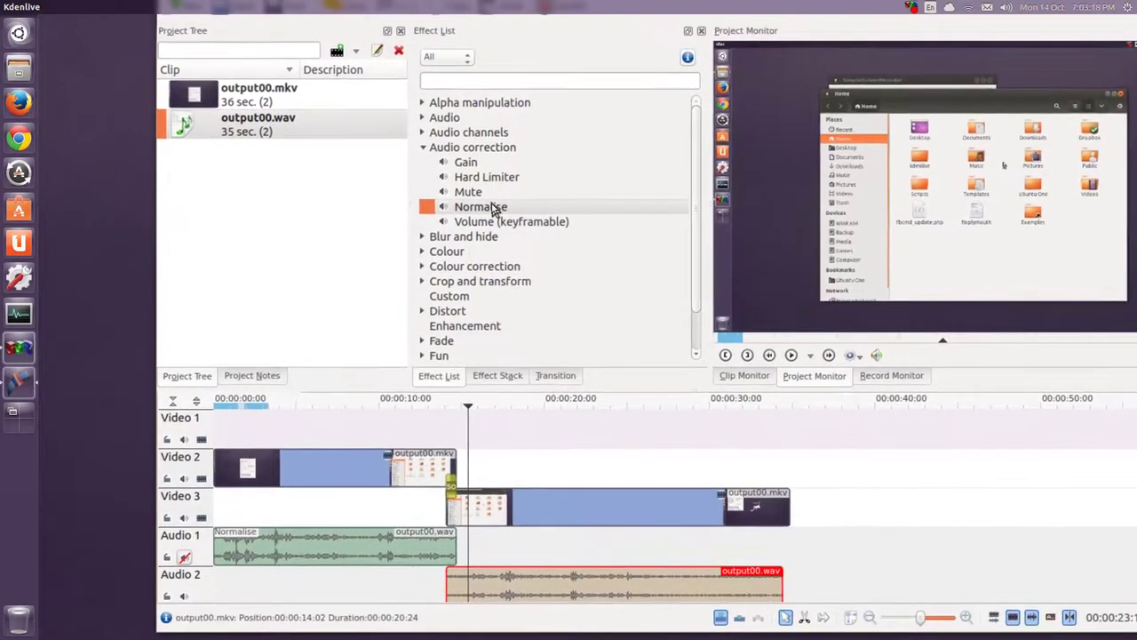
{"action": "double_click", "coordinate": [494, 201]}
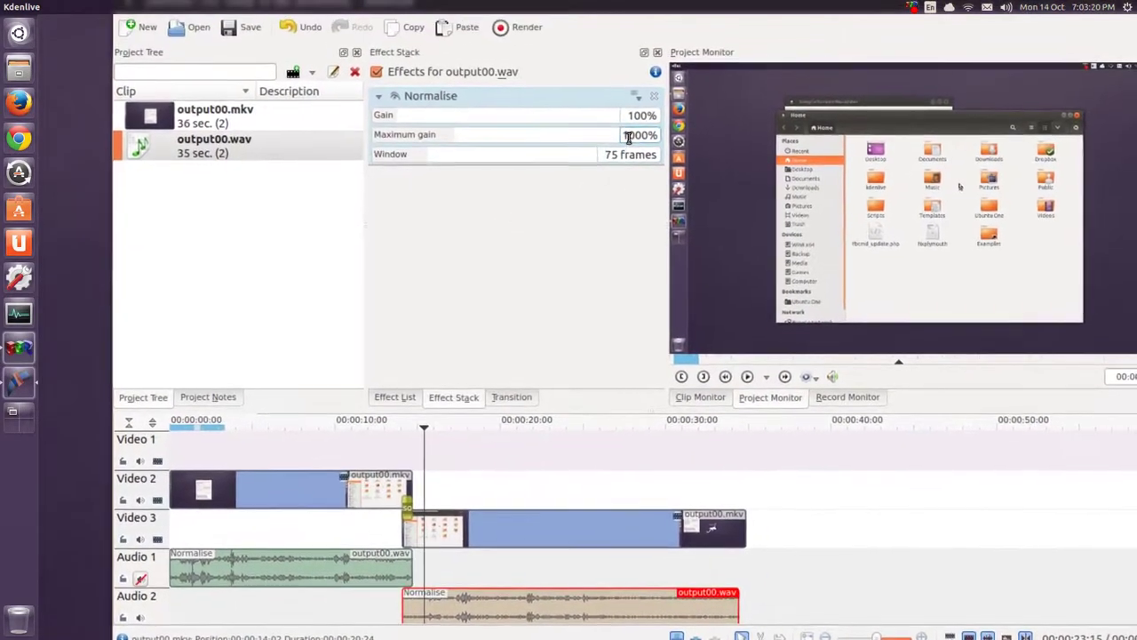
{"action": "double_click", "coordinate": [628, 135]}
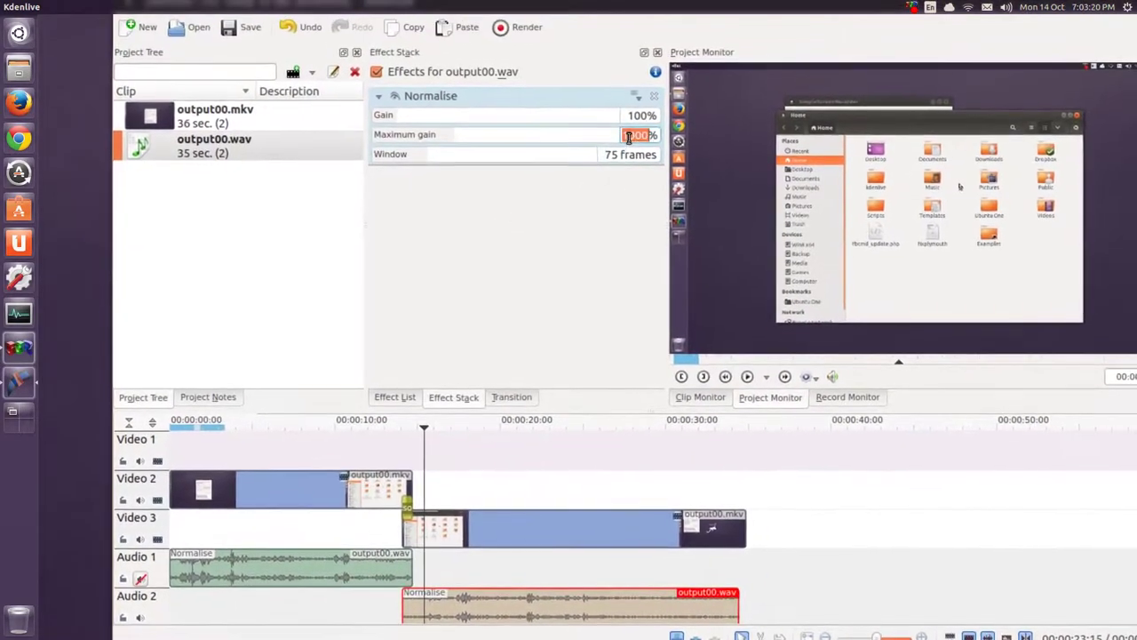
{"action": "type", "text": "300"}
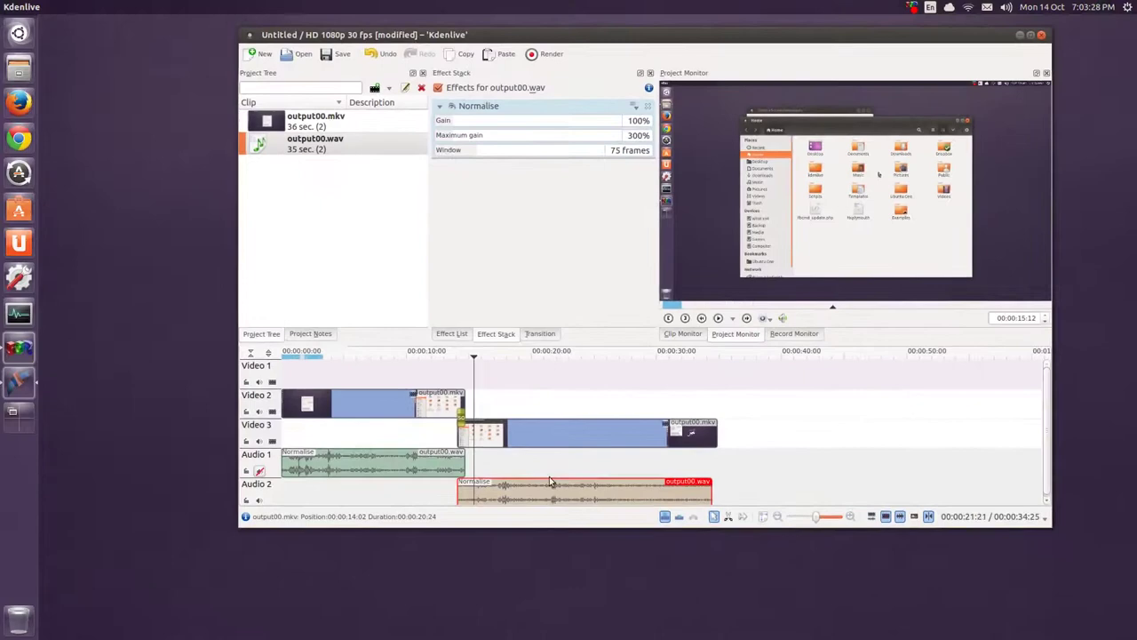
{"action": "scroll", "coordinate": [796, 457], "scroll_direction": "up", "scroll_amount": 3}
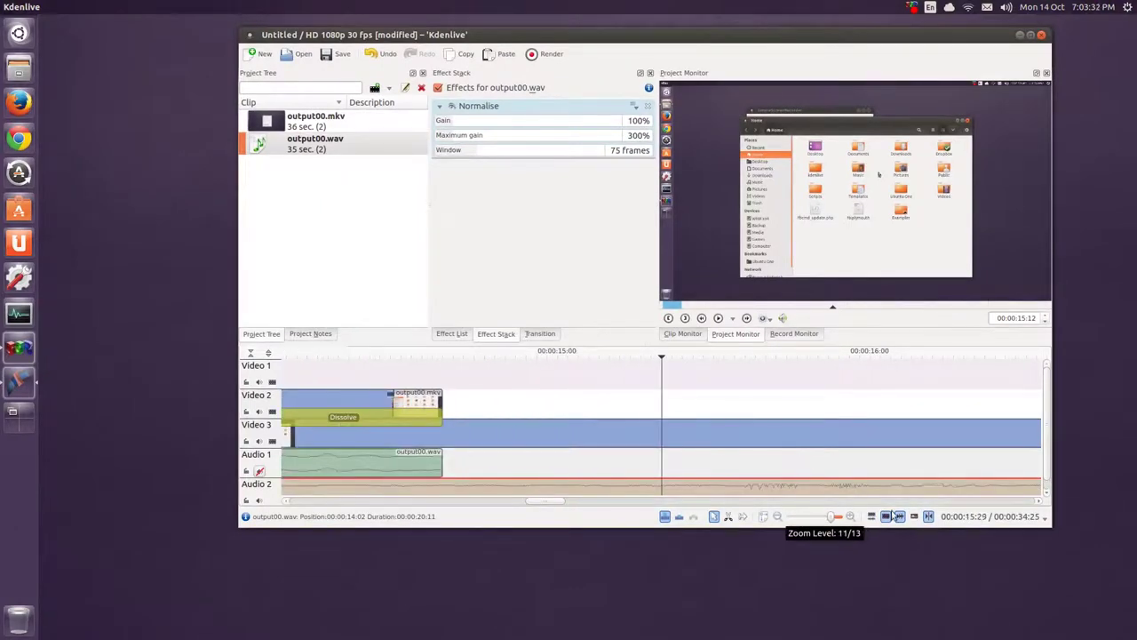
{"action": "scroll", "coordinate": [1047, 471], "scroll_direction": "down", "scroll_amount": 1}
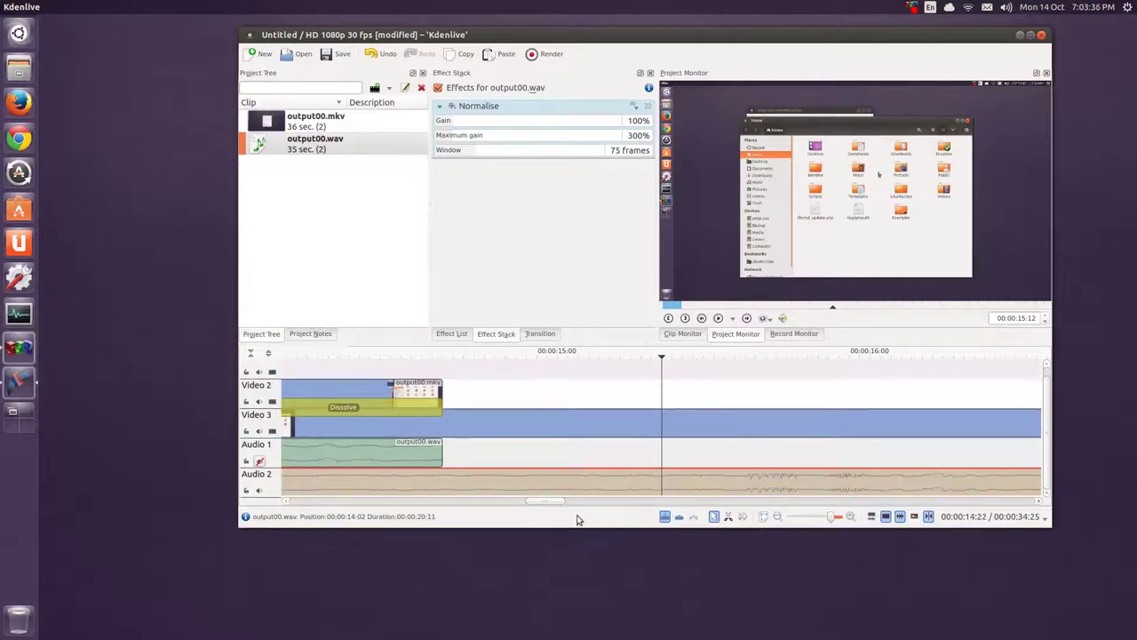
{"action": "left_click_drag", "start_coordinate": [546, 502], "coordinate": [526, 503]}
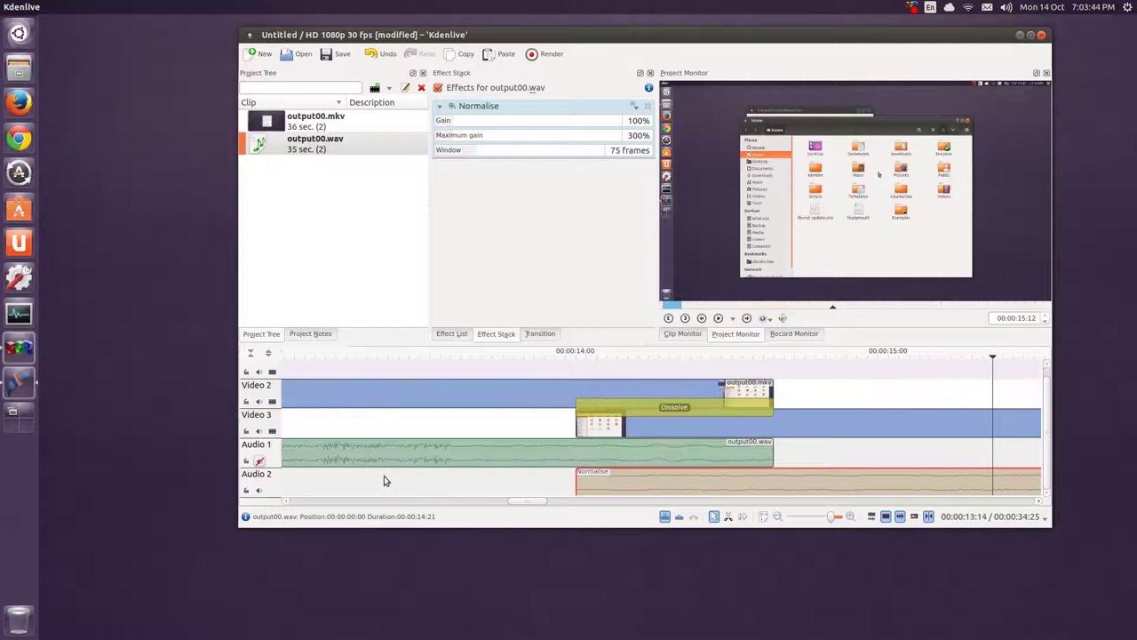
{"action": "scroll", "coordinate": [385, 406], "scroll_direction": "down", "scroll_amount": 4}
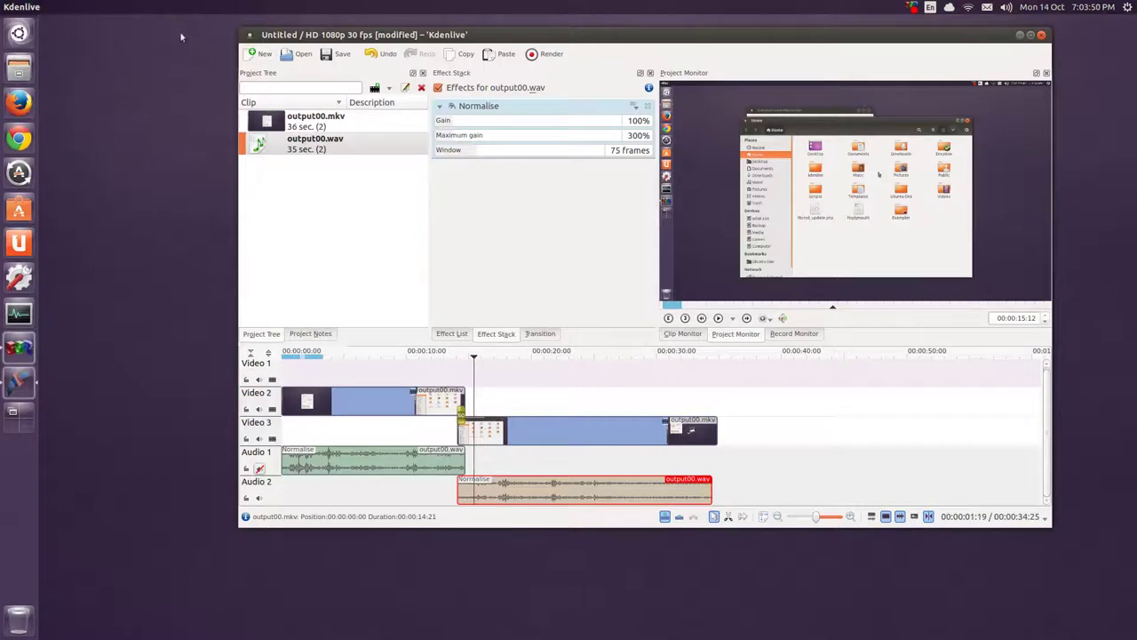
Create a new title clip from the Project menu and place a text item reading 'Tes'.
{"action": "left_click", "coordinate": [70, 7]}
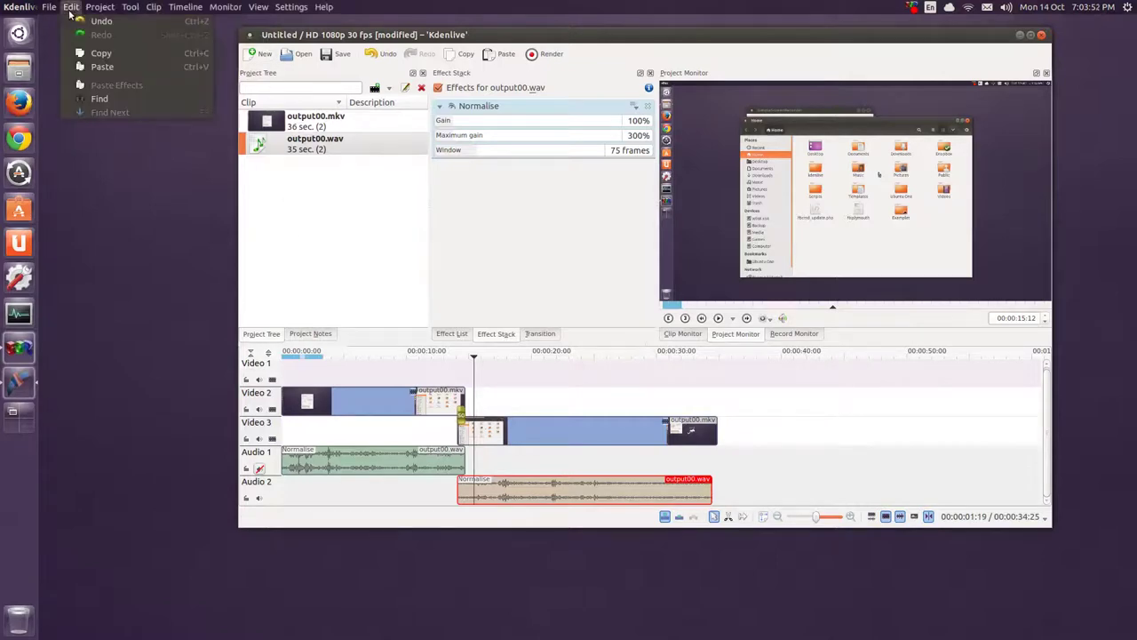
{"action": "mouse_move", "coordinate": [92, 10]}
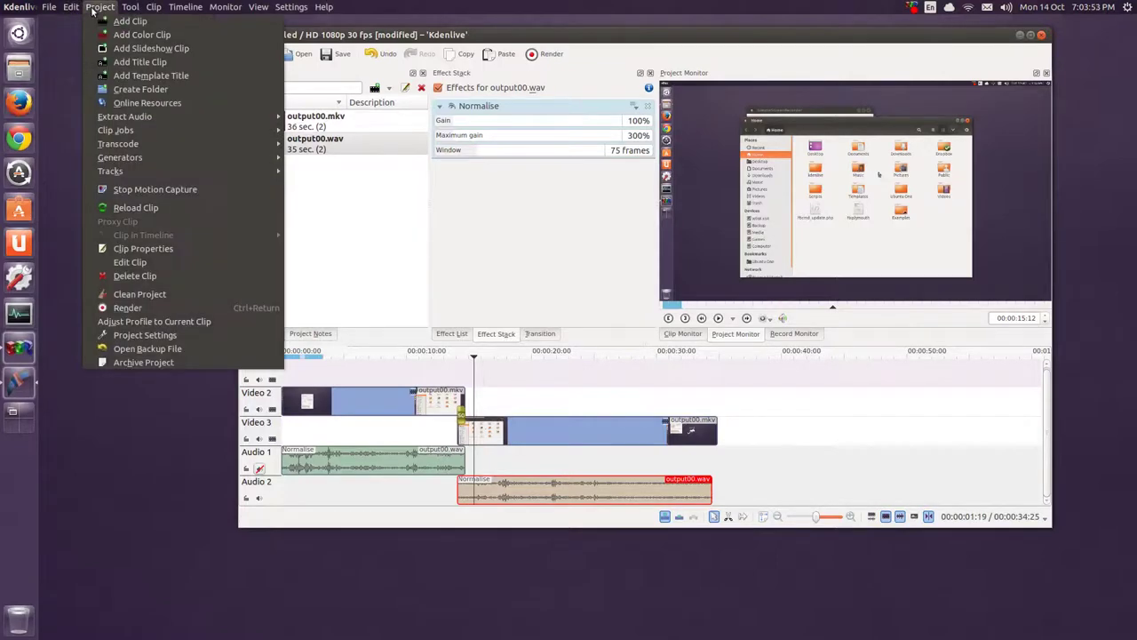
{"action": "left_click", "coordinate": [142, 62]}
{"action": "left_click", "coordinate": [501, 188]}
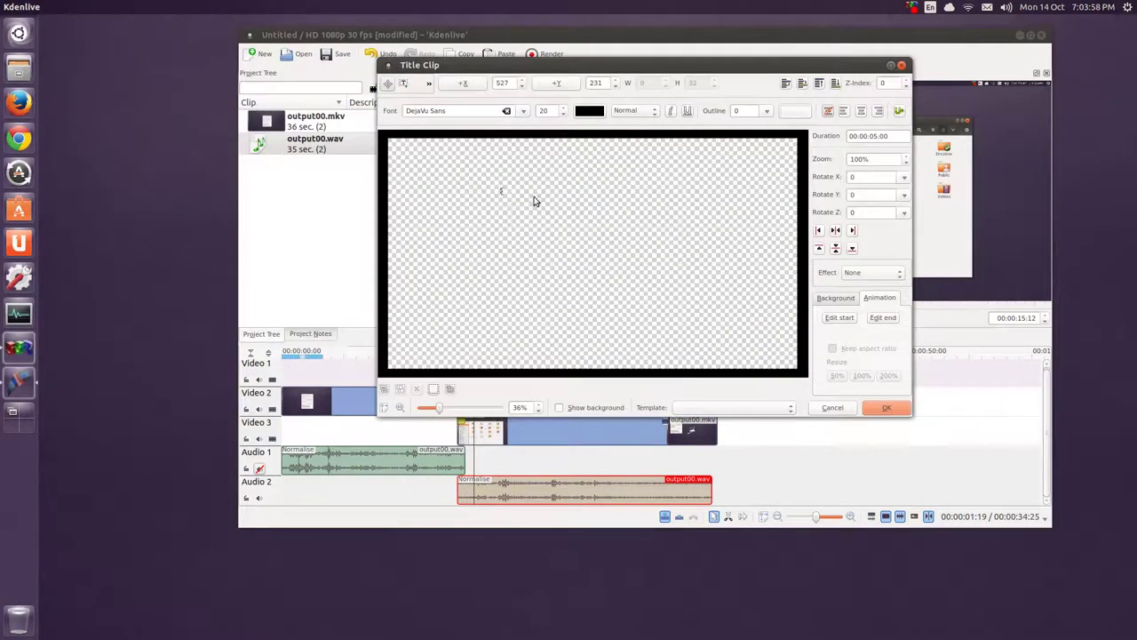
{"action": "type", "text": "Tes"}
Set the title text to font size 70, olive-yellow colour and Bold weight.
{"action": "double_click", "coordinate": [554, 111]}
{"action": "left_click", "coordinate": [588, 112]}
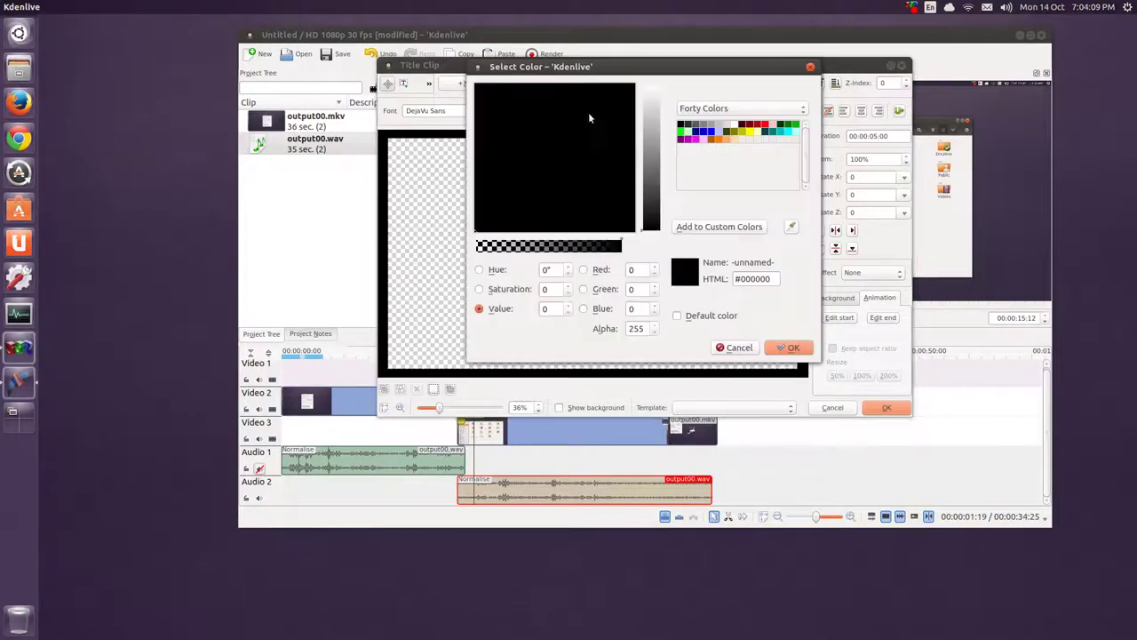
{"action": "left_click", "coordinate": [743, 133]}
{"action": "left_click", "coordinate": [794, 347]}
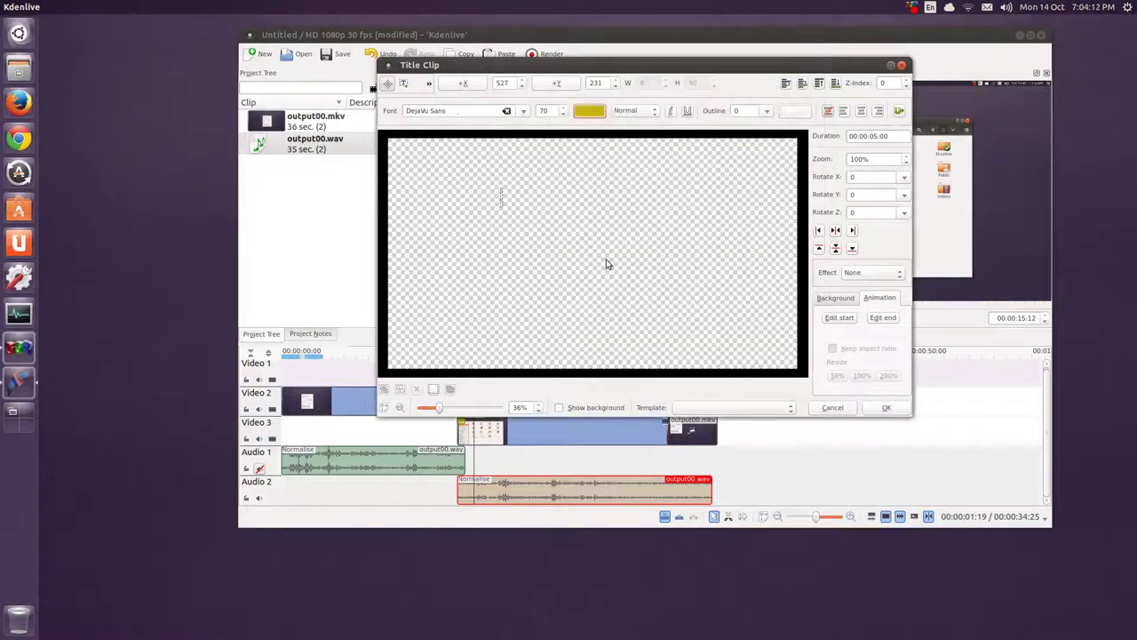
{"action": "left_click", "coordinate": [635, 114]}
{"action": "left_click", "coordinate": [638, 138]}
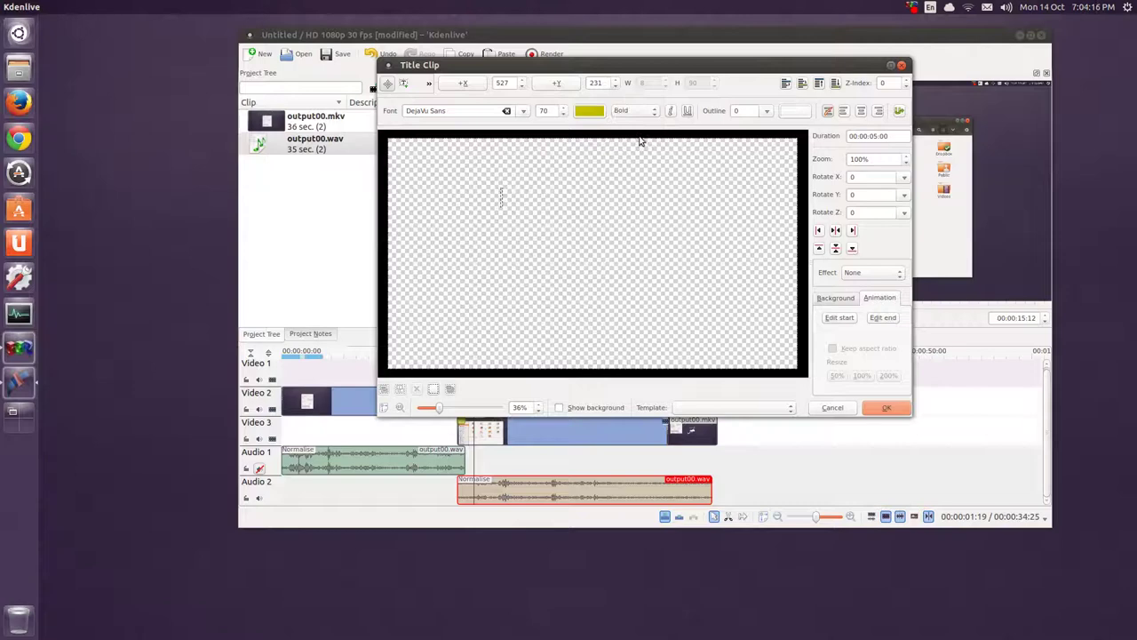
{"action": "left_click", "coordinate": [500, 198]}
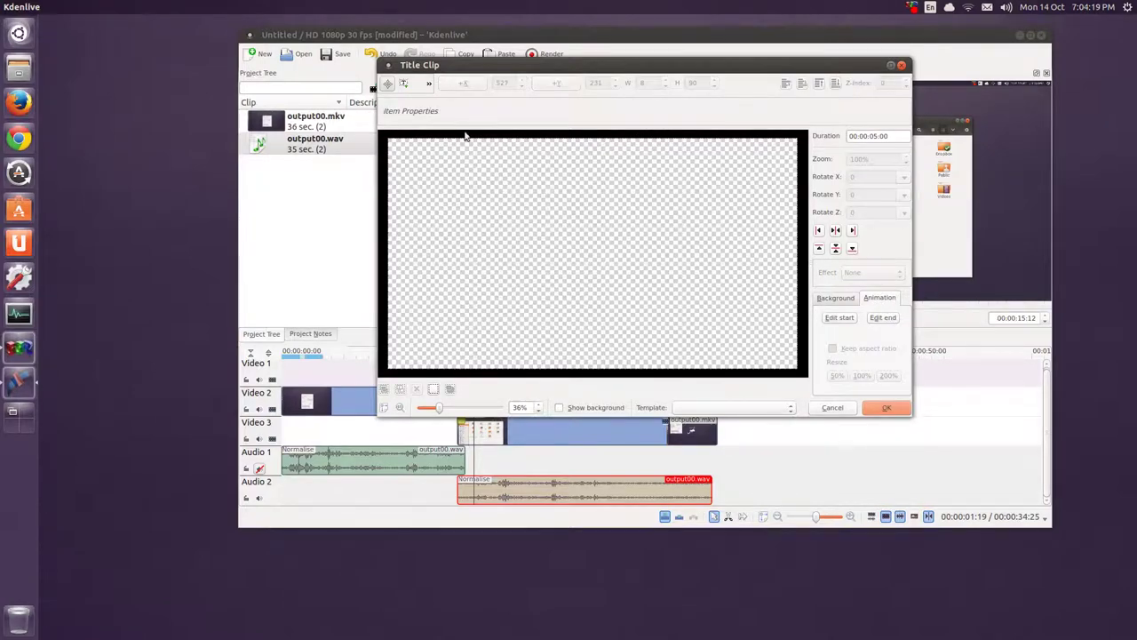
Type 'TEST VIDEO' as a new text item in Comic Sans MS.
{"action": "left_click", "coordinate": [403, 83]}
{"action": "left_click", "coordinate": [472, 194]}
{"action": "type", "text": "TEST"}
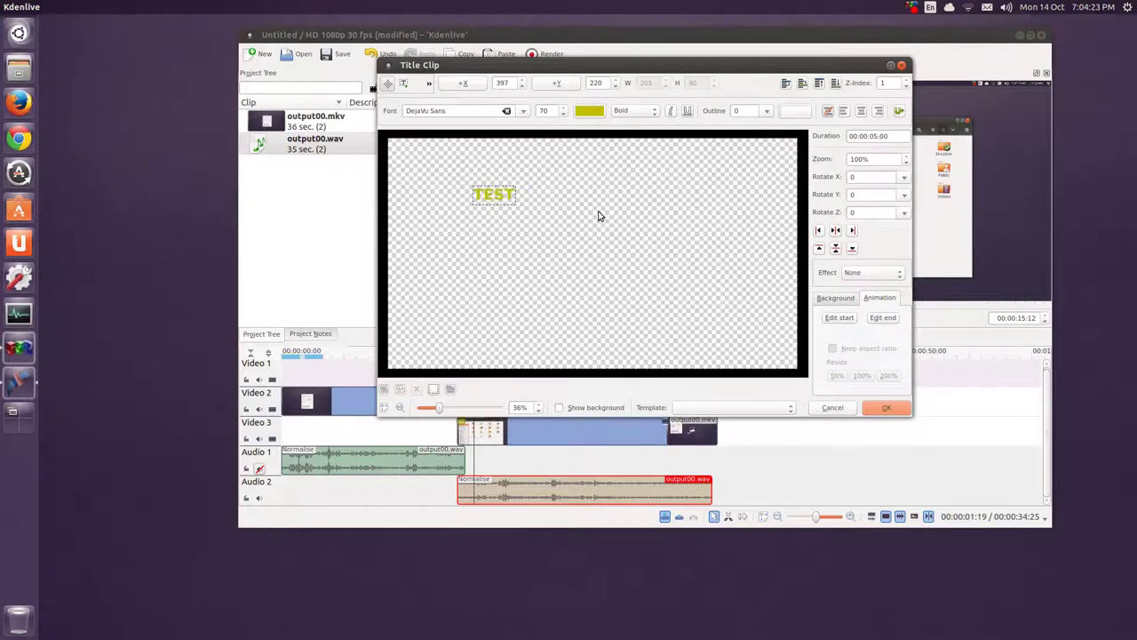
{"action": "type", "text": " VIDE"}
{"action": "type", "text": "O"}
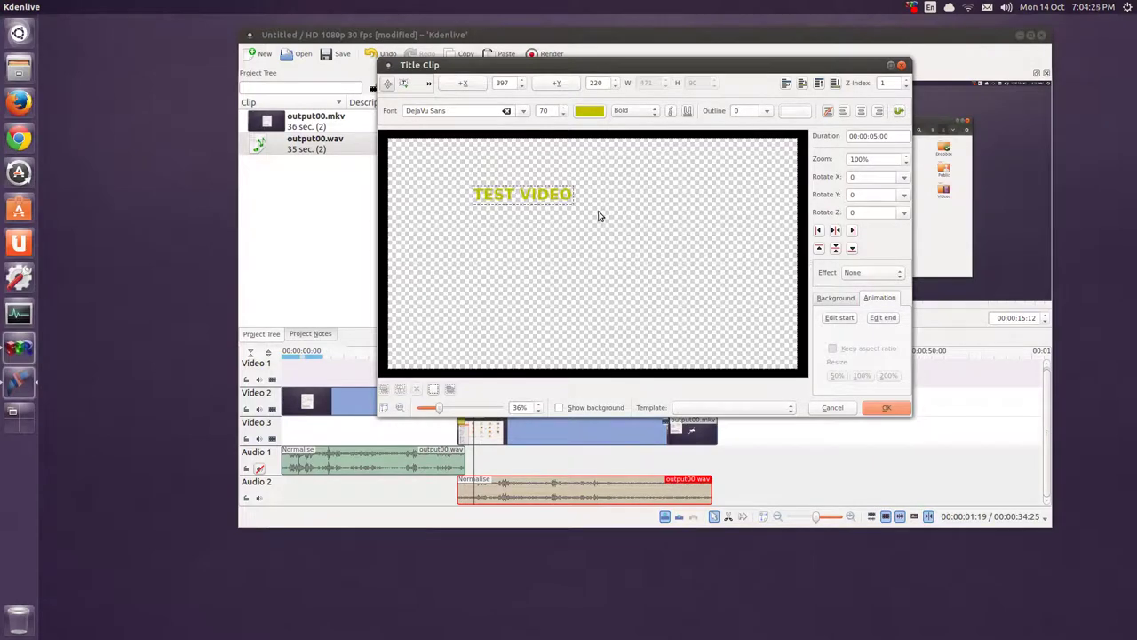
{"action": "left_click", "coordinate": [521, 112]}
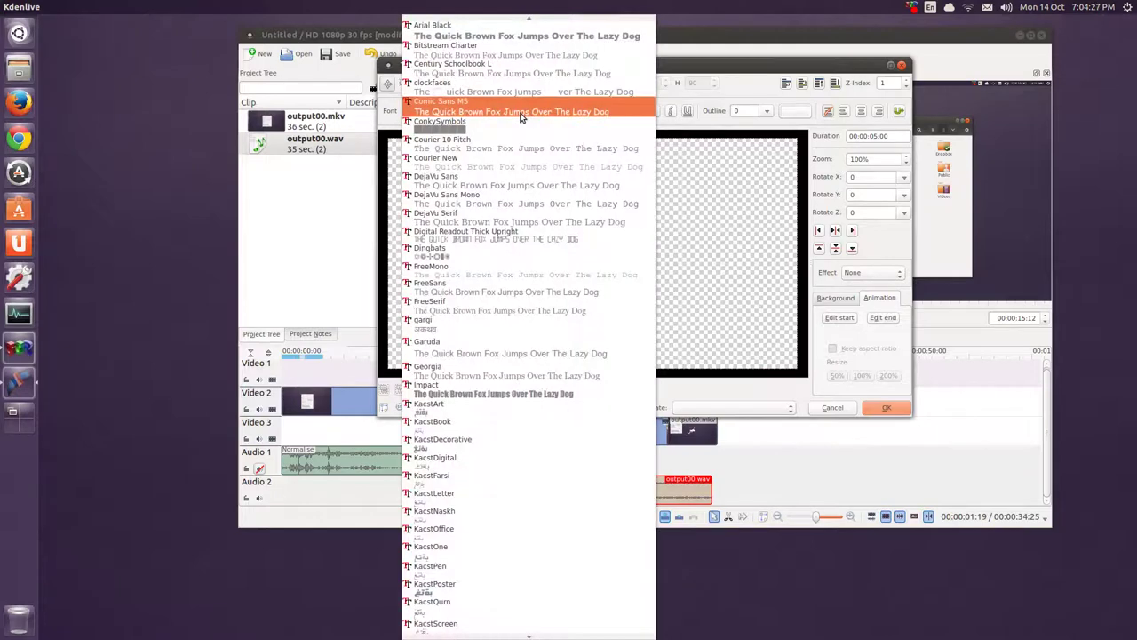
{"action": "left_click", "coordinate": [521, 116]}
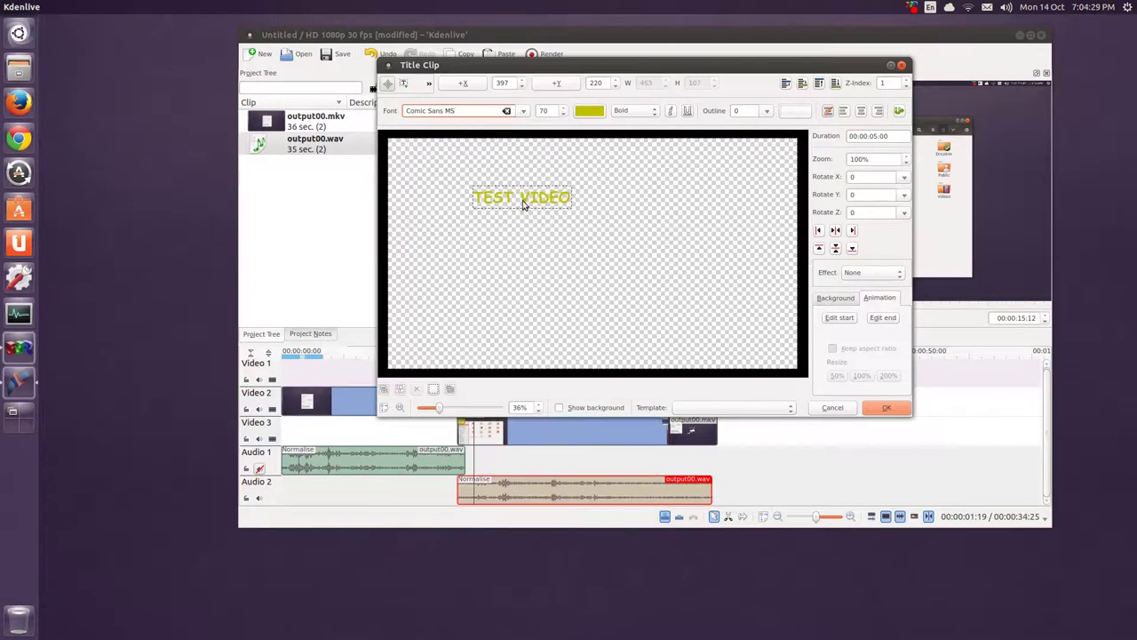
Centre the TEST VIDEO text horizontally and vertically in the frame.
{"action": "triple_click", "coordinate": [515, 200]}
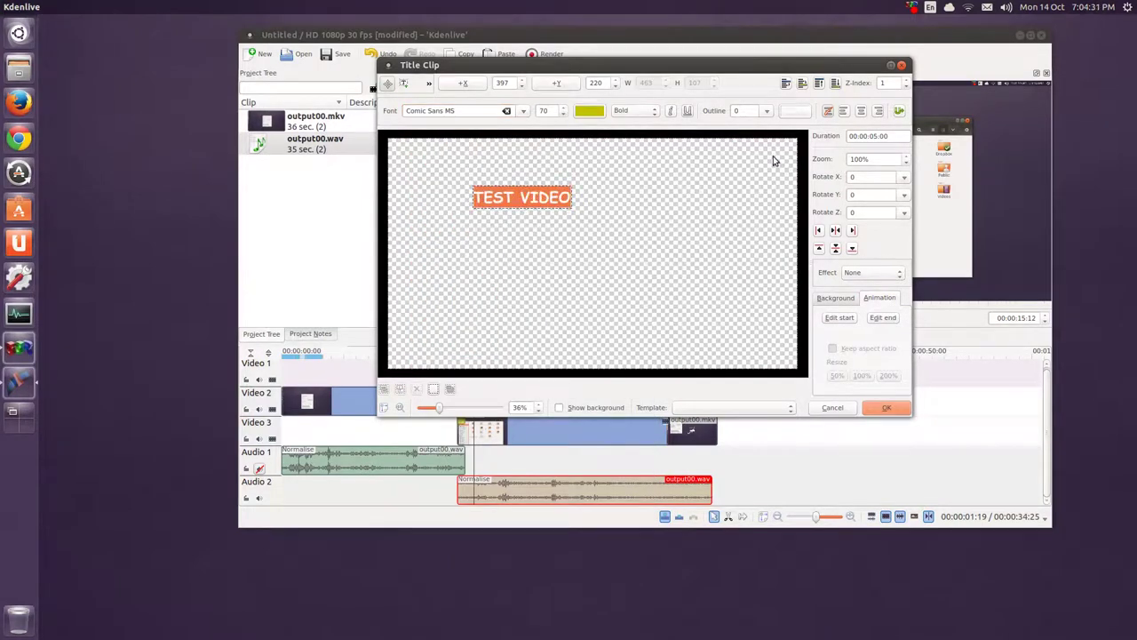
{"action": "left_click", "coordinate": [836, 232]}
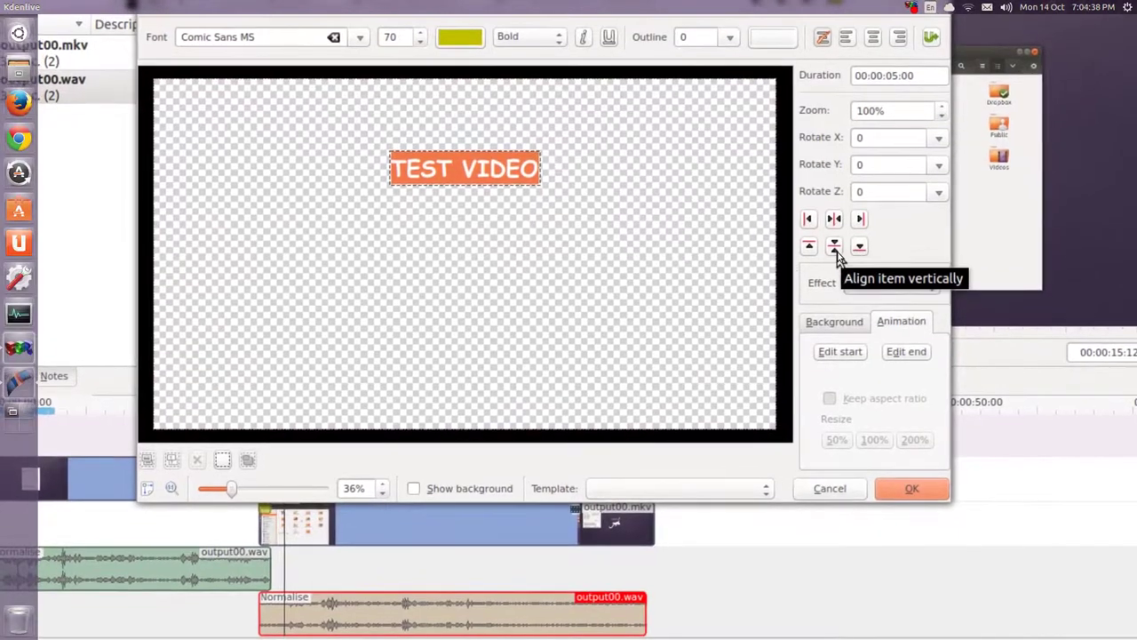
{"action": "left_click", "coordinate": [835, 256]}
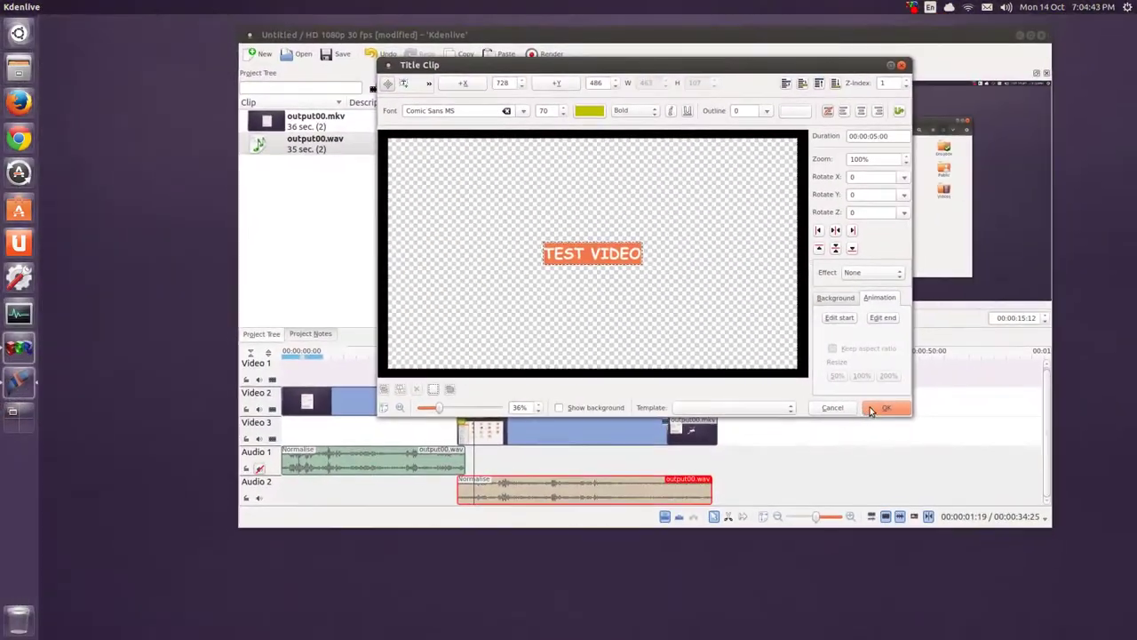
Add the TEST VIDEO title, preview it, and place it on Video 1 at 00:00:09:21.
{"action": "left_click", "coordinate": [871, 410]}
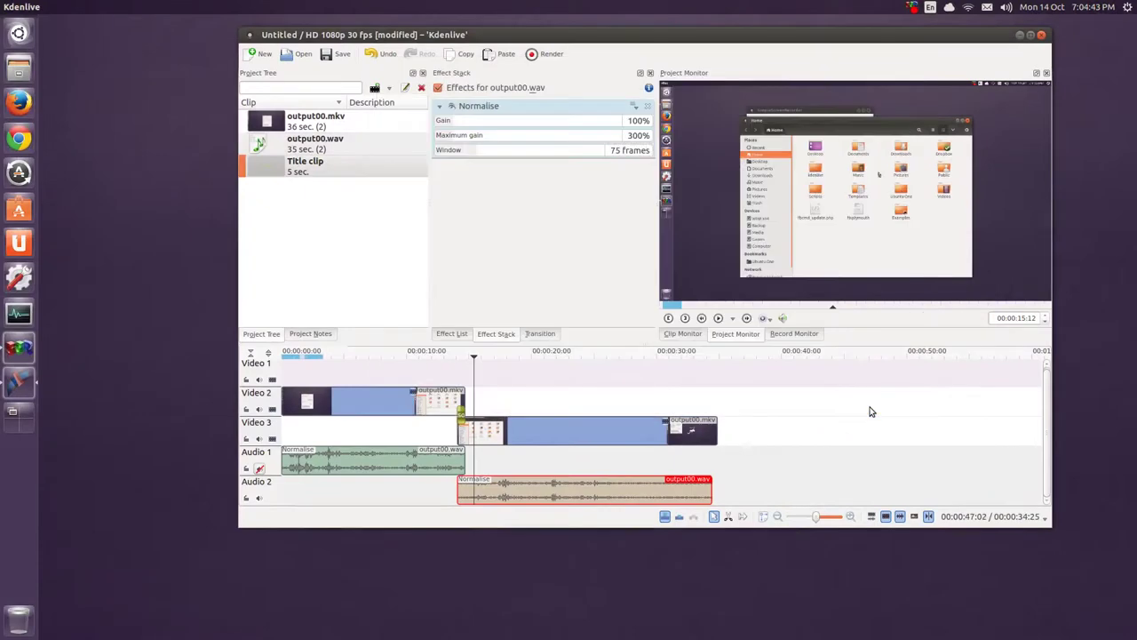
{"action": "left_click", "coordinate": [311, 172]}
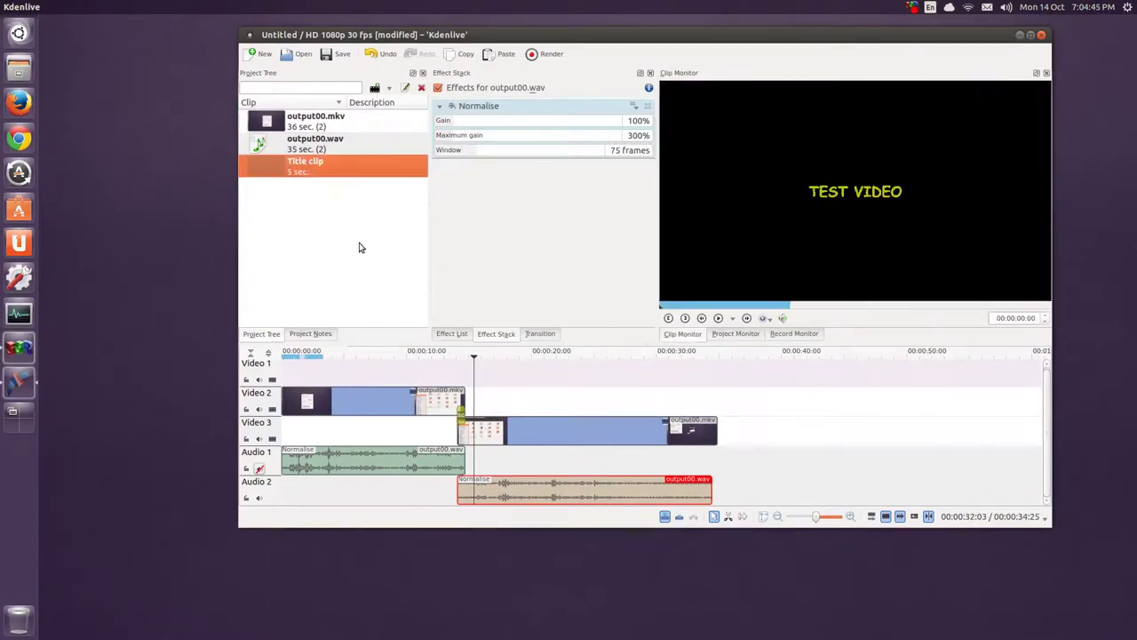
{"action": "left_click", "coordinate": [718, 318]}
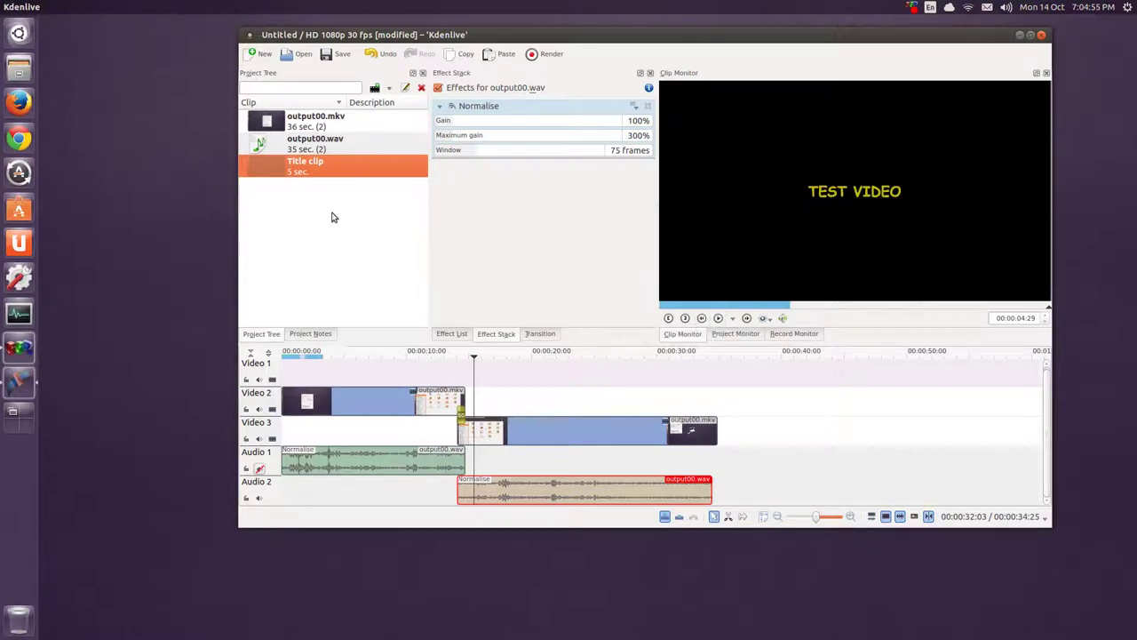
{"action": "left_click_drag", "start_coordinate": [312, 169], "coordinate": [409, 366]}
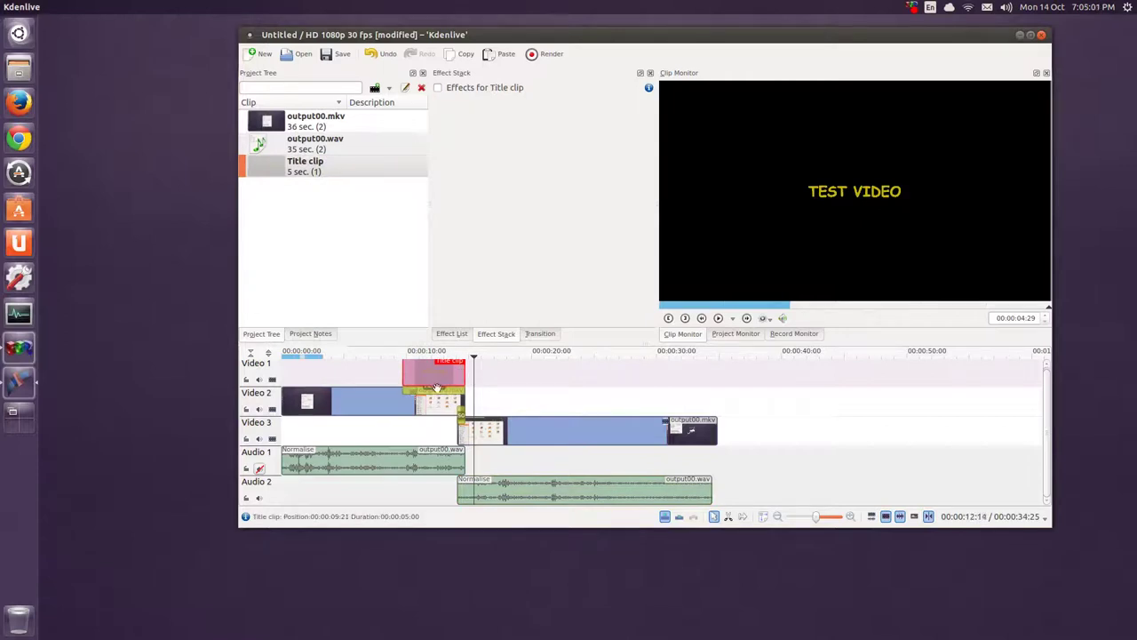
Inspect the title's Affine transition, play the timeline from about 8 s, then return to the start.
{"action": "left_click", "coordinate": [435, 388]}
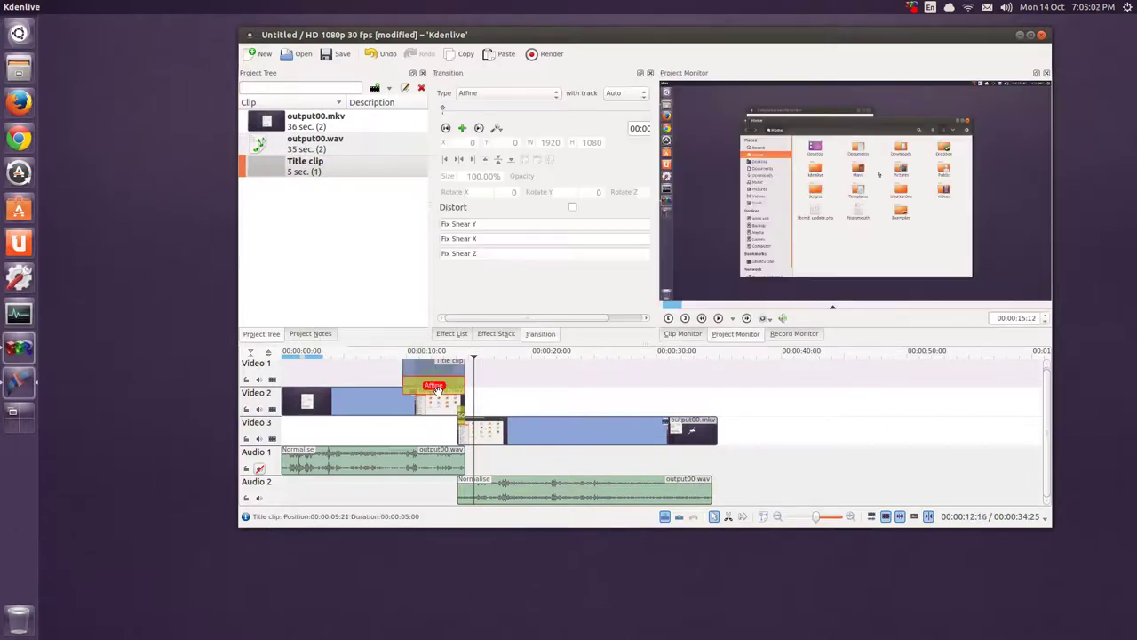
{"action": "left_click", "coordinate": [391, 352]}
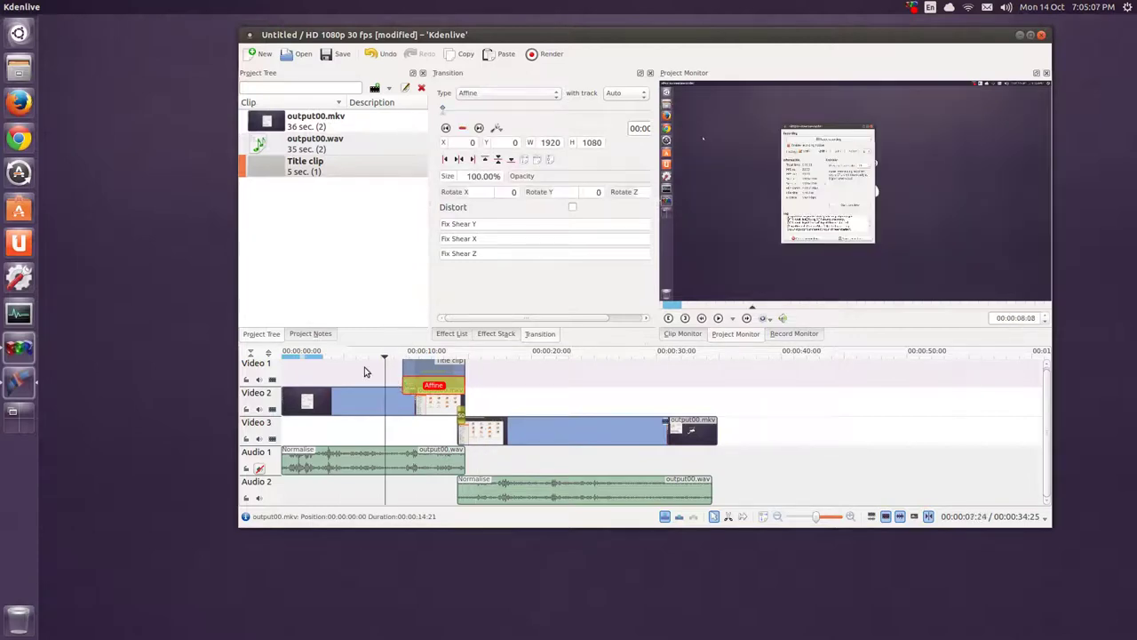
{"action": "key", "text": "space"}
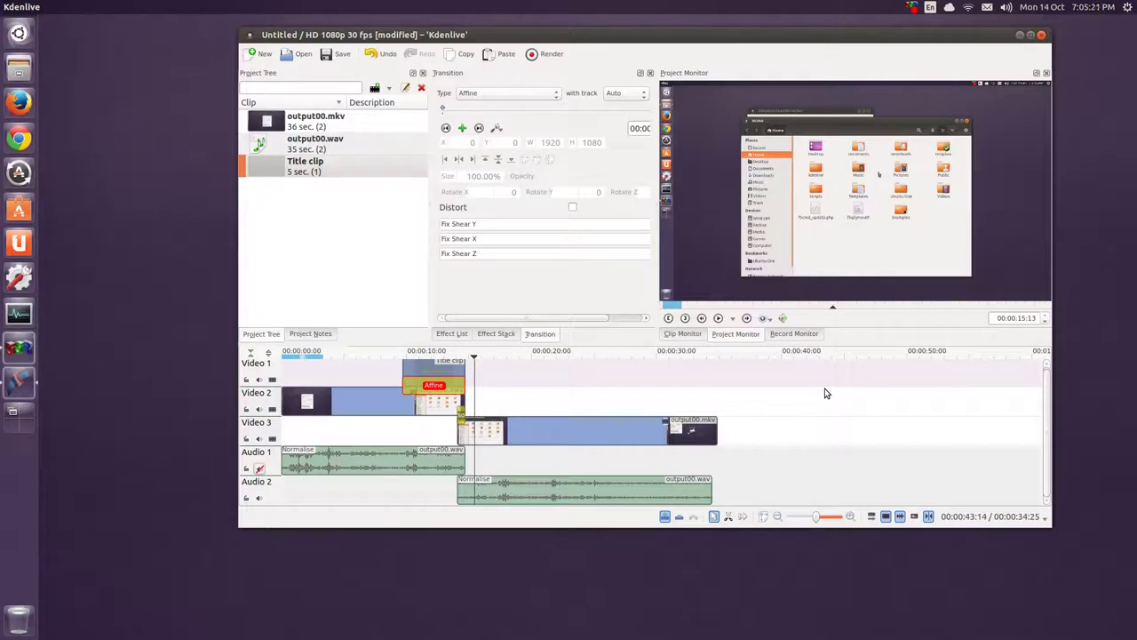
{"action": "scroll", "coordinate": [825, 394], "scroll_direction": "down", "scroll_amount": 1}
{"action": "scroll", "coordinate": [824, 394], "scroll_direction": "up", "scroll_amount": 1}
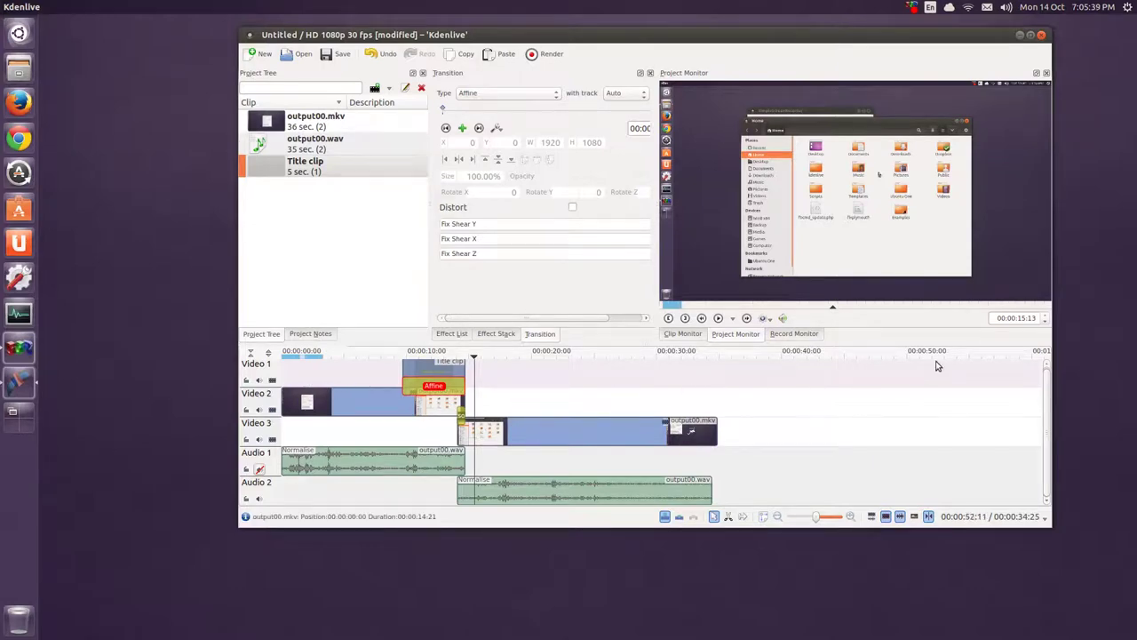
{"action": "key", "text": "Home"}
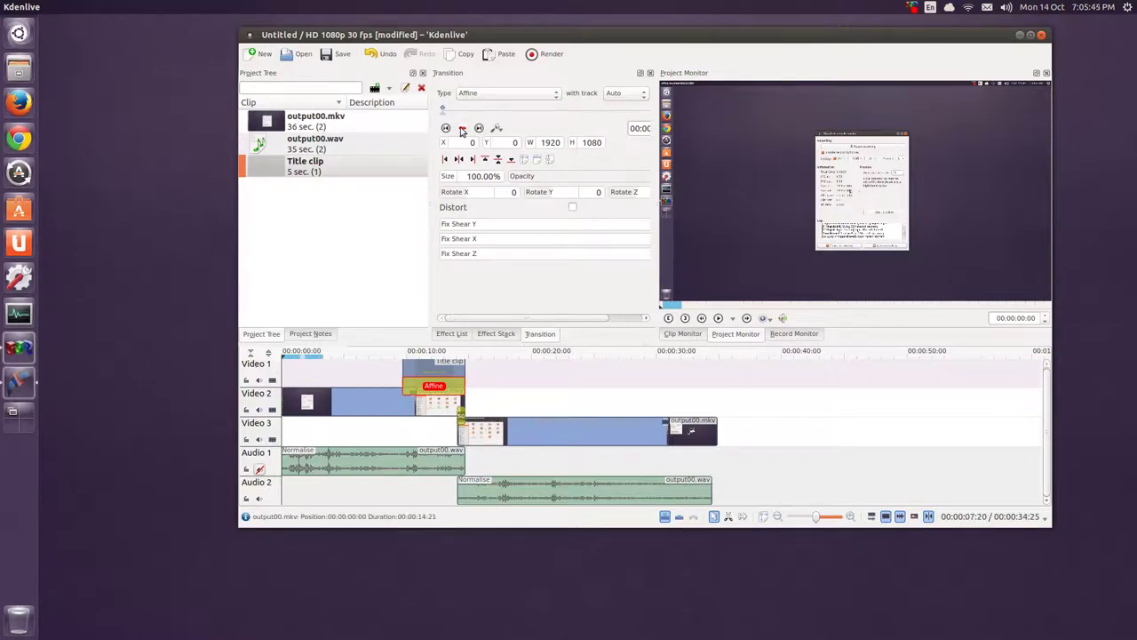
Check the render settings and browse the installer for new render profiles without adding any.
{"action": "left_click", "coordinate": [545, 53]}
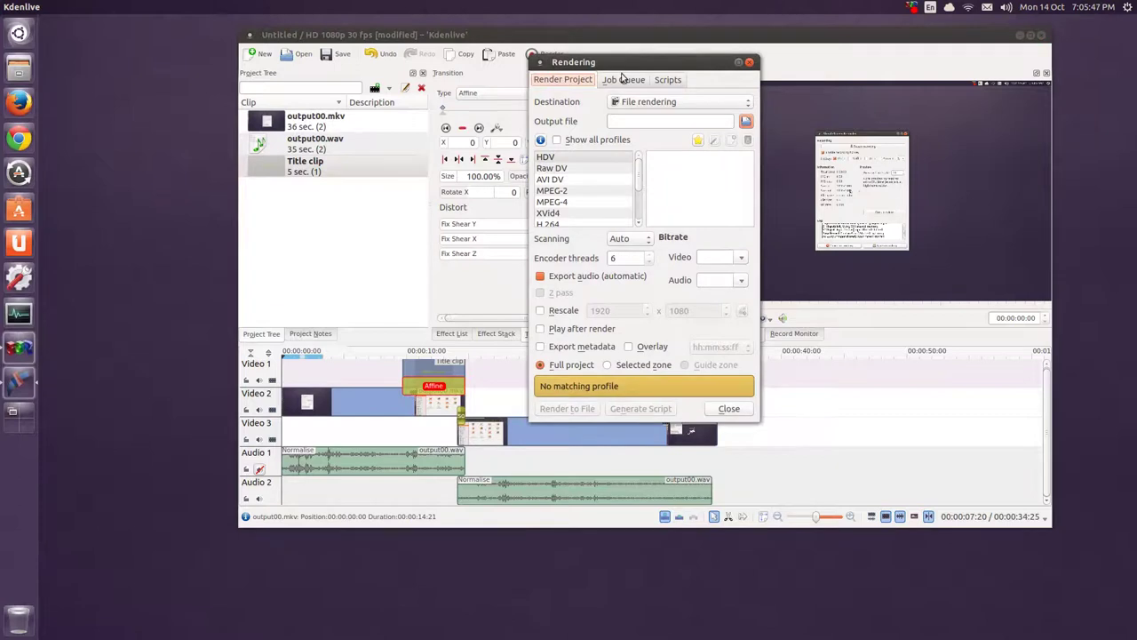
{"action": "left_click", "coordinate": [749, 63]}
{"action": "left_click", "coordinate": [307, 7]}
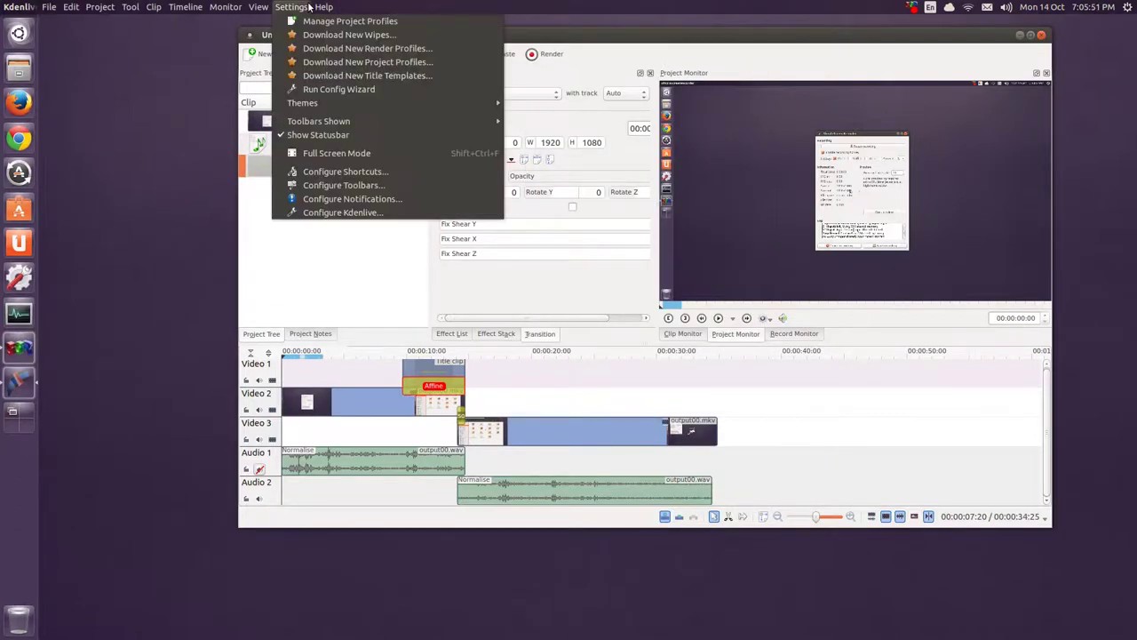
{"action": "left_click", "coordinate": [427, 50]}
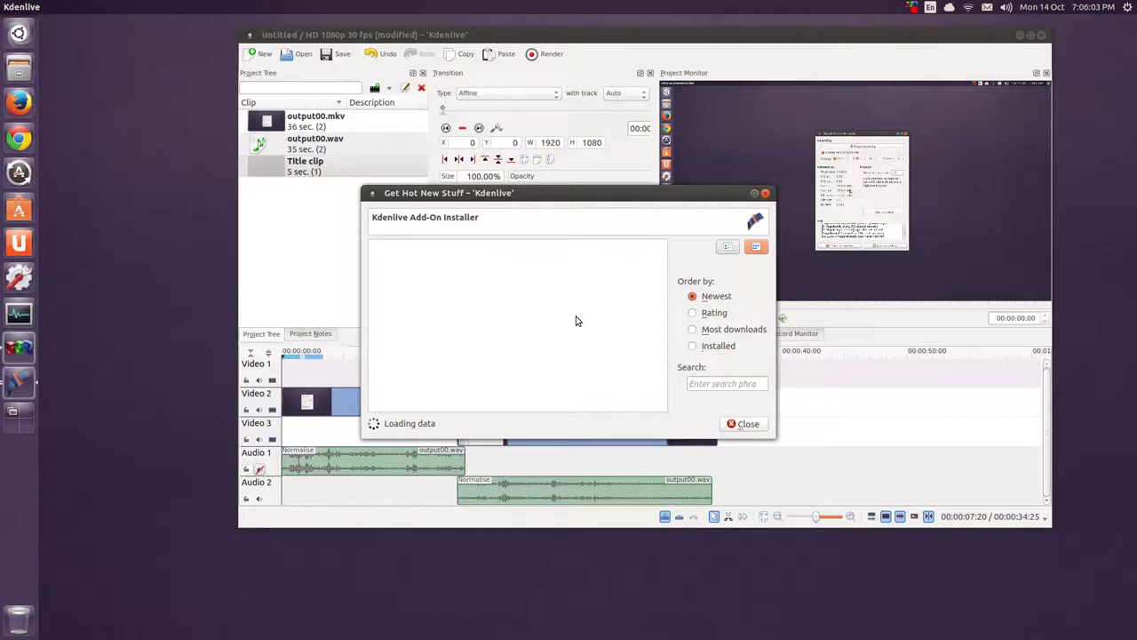
{"action": "left_click", "coordinate": [758, 425]}
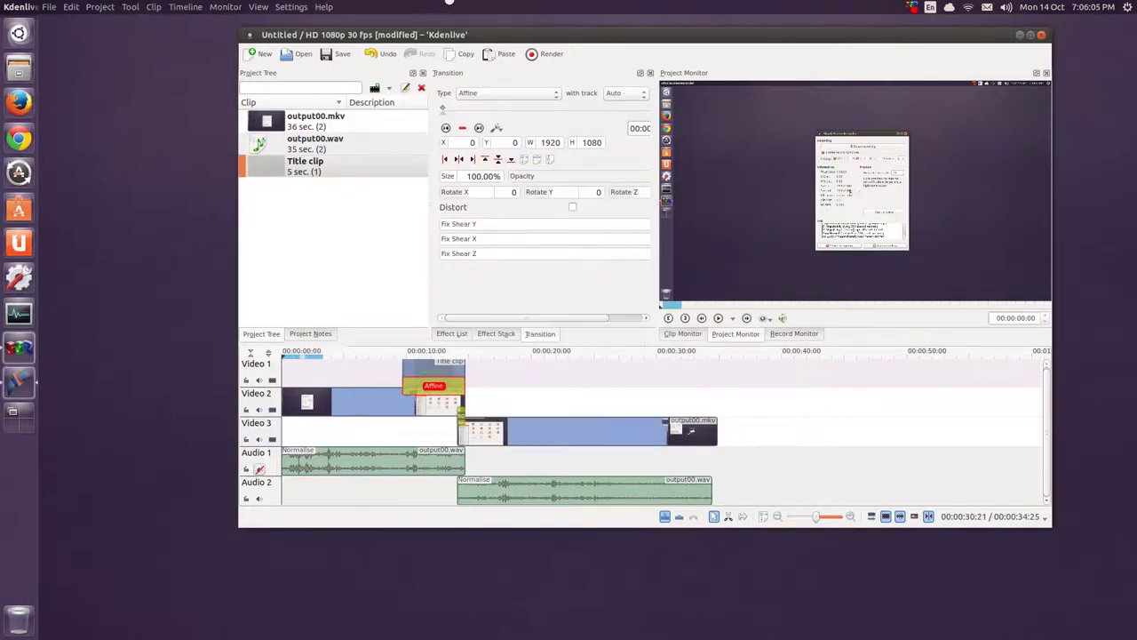
Render to test.mp4 as MPEG-4/MP3 with audio exported and output rescaled to 1920 x 1080.
{"action": "left_click", "coordinate": [545, 54]}
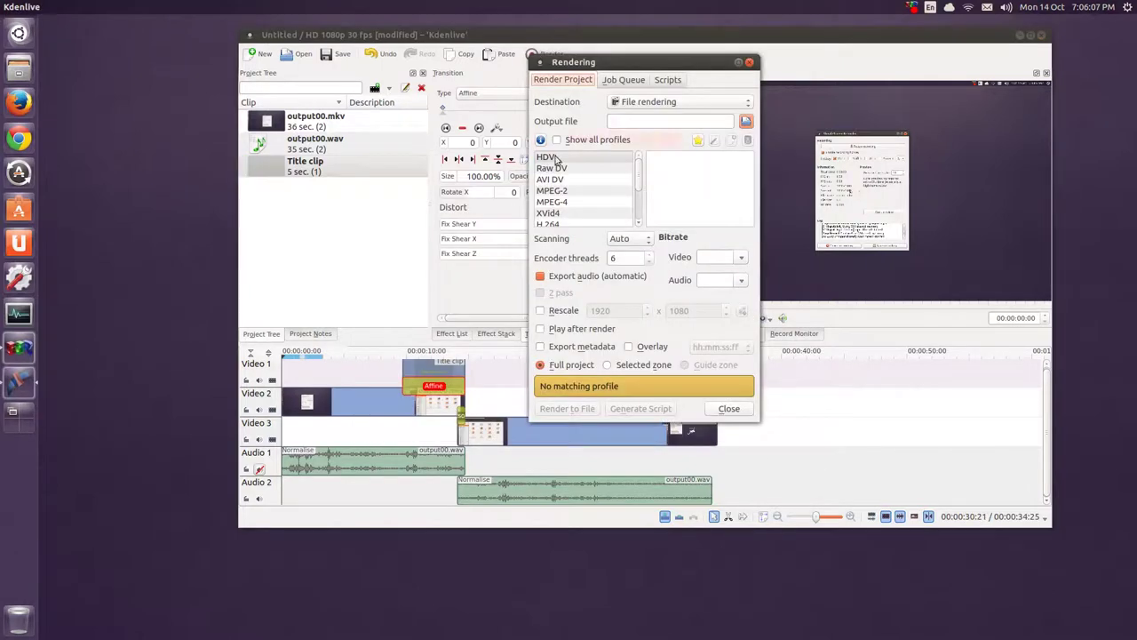
{"action": "left_click", "coordinate": [565, 203]}
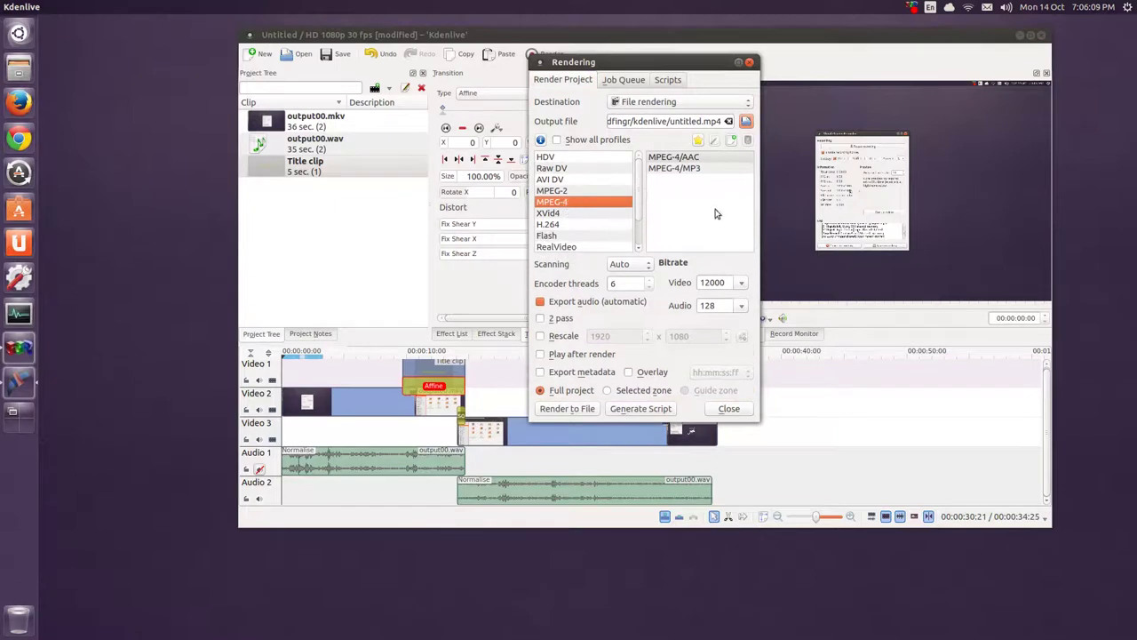
{"action": "left_click", "coordinate": [692, 170]}
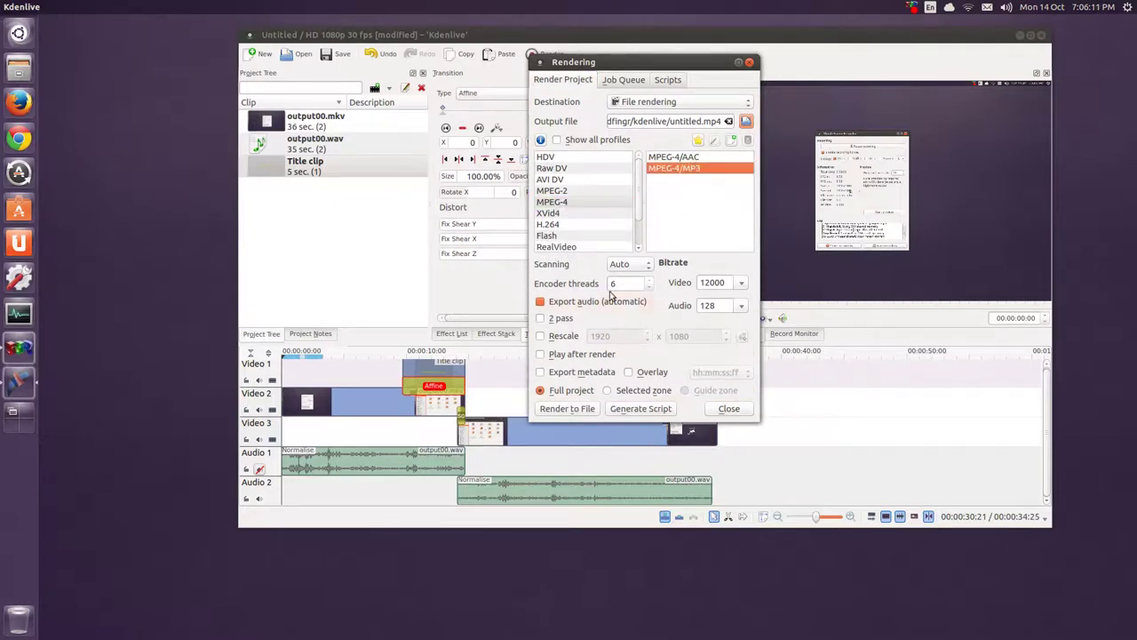
{"action": "left_click", "coordinate": [540, 302]}
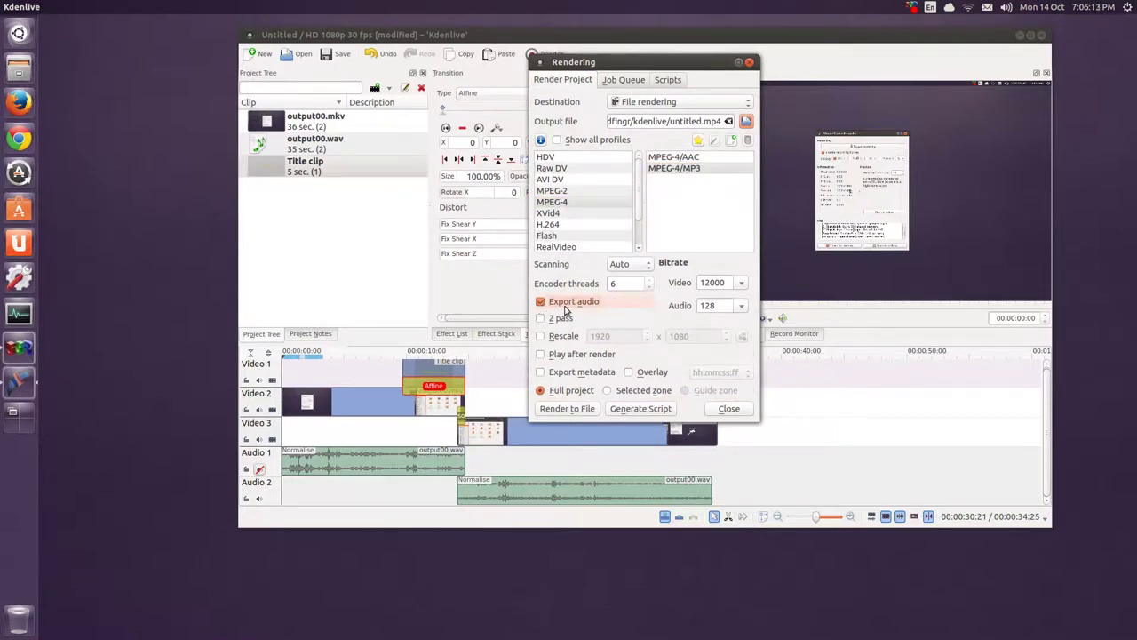
{"action": "left_click", "coordinate": [635, 284]}
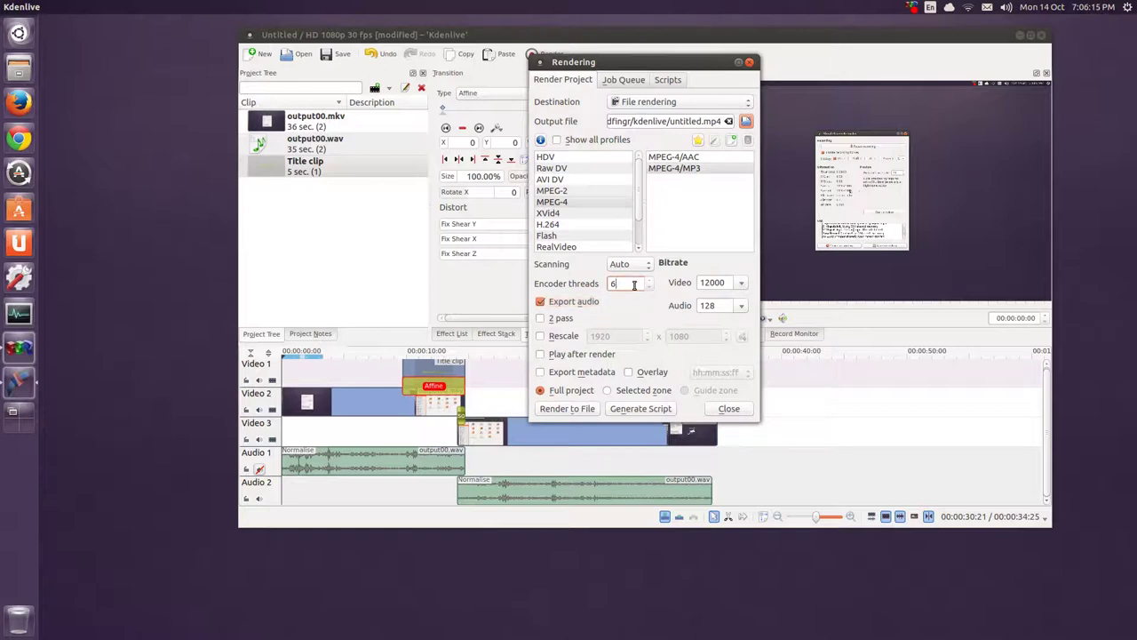
{"action": "left_click", "coordinate": [540, 335]}
{"action": "left_click", "coordinate": [717, 336]}
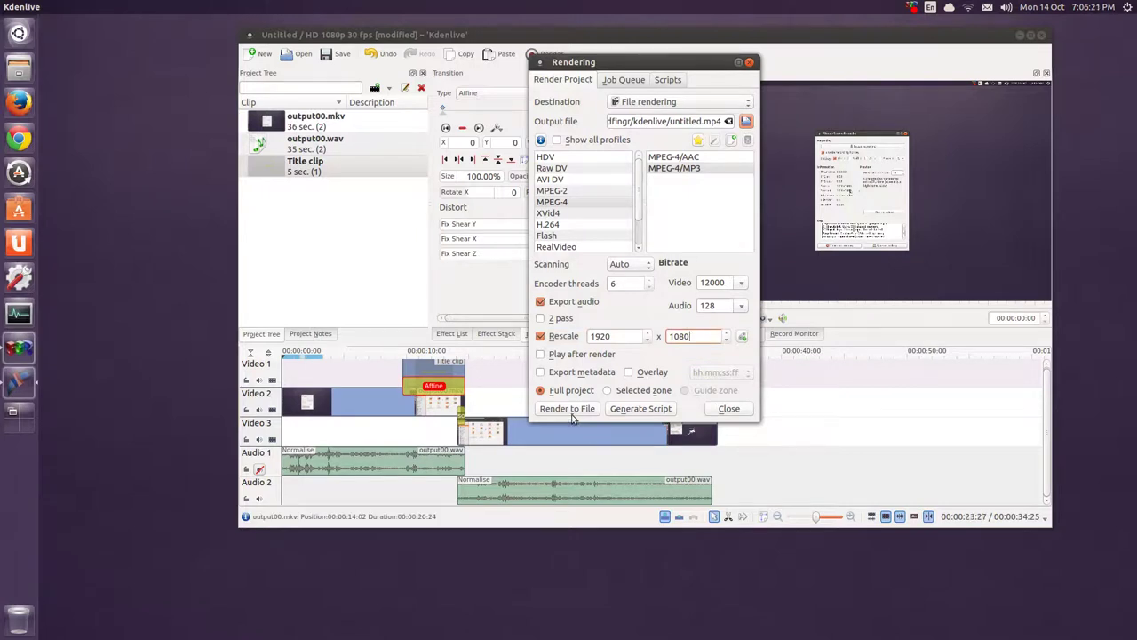
{"action": "double_click", "coordinate": [678, 120]}
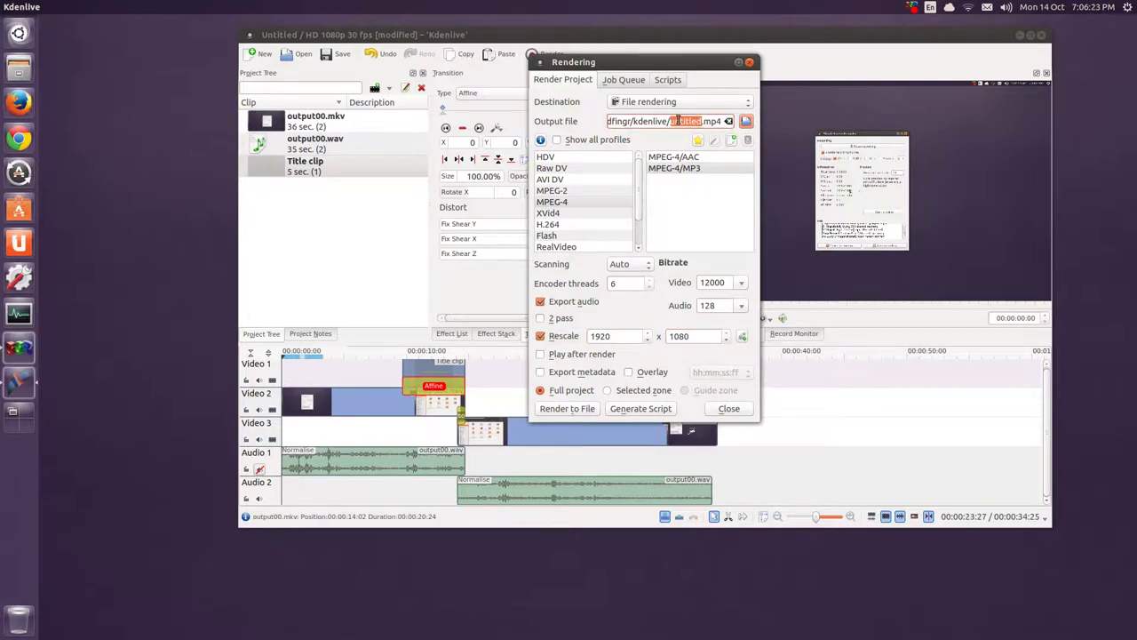
{"action": "type", "text": "t"}
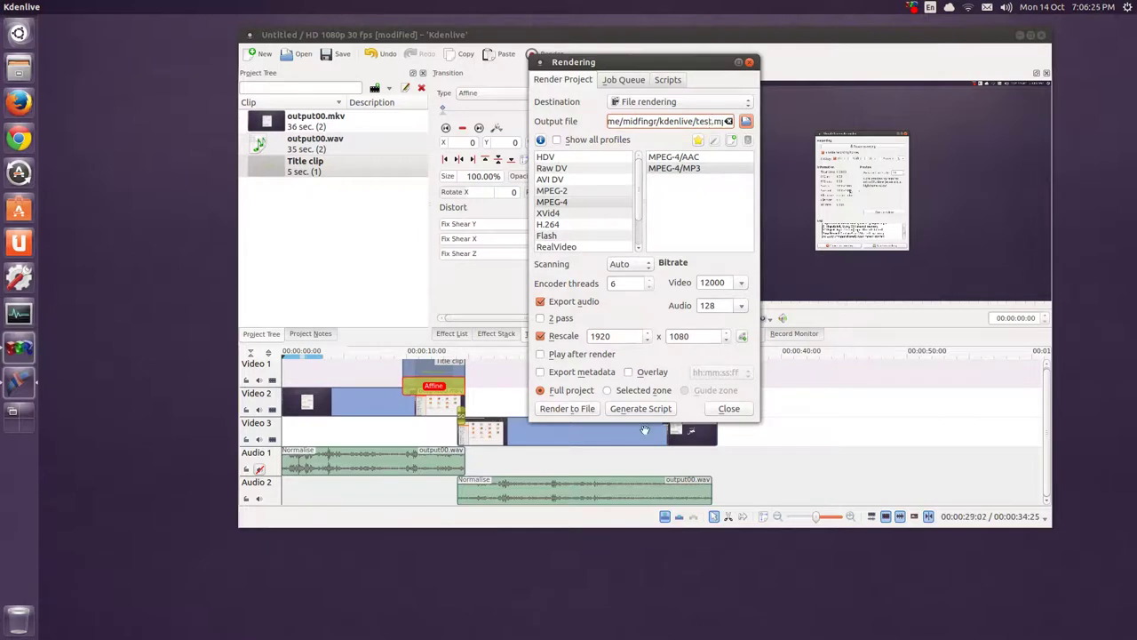
{"action": "left_click", "coordinate": [583, 412]}
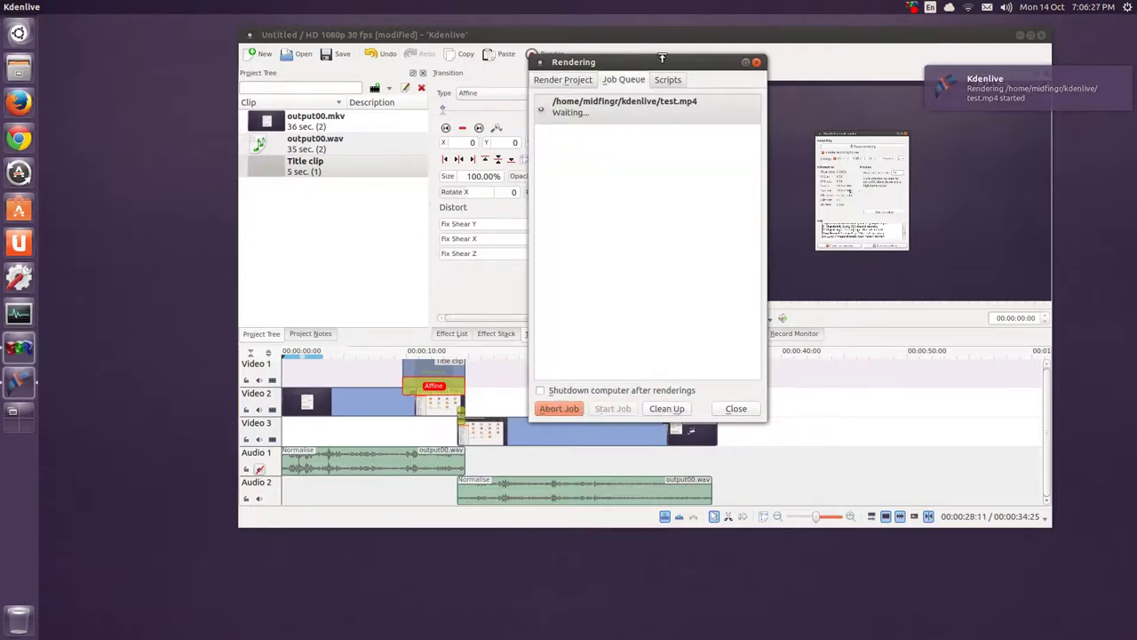
Clear the finished test.mp4 render job from the queue and close the Rendering dialog.
{"action": "left_click_drag", "start_coordinate": [657, 62], "coordinate": [621, 61]}
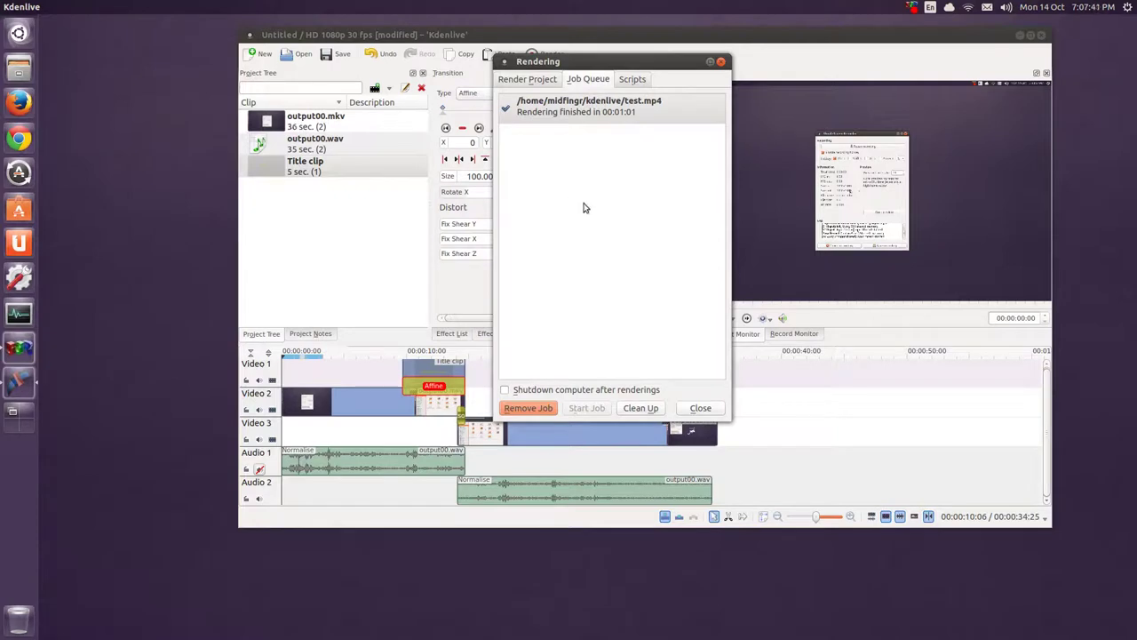
{"action": "left_click", "coordinate": [653, 409]}
{"action": "left_click", "coordinate": [721, 63]}
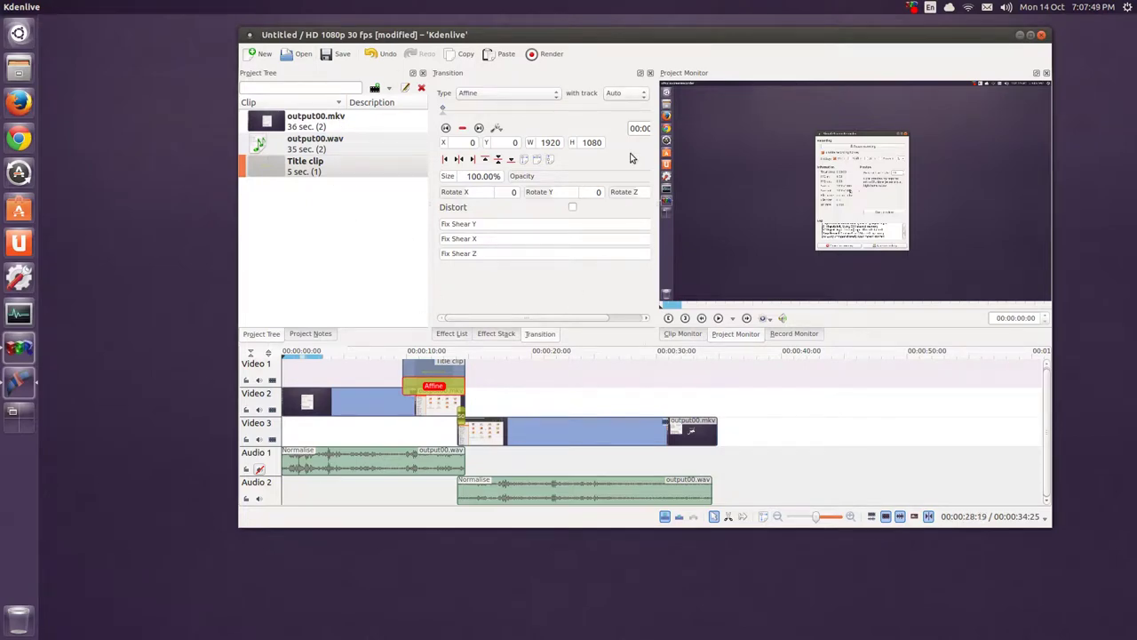
{"action": "left_click_drag", "start_coordinate": [854, 46], "coordinate": [809, 46]}
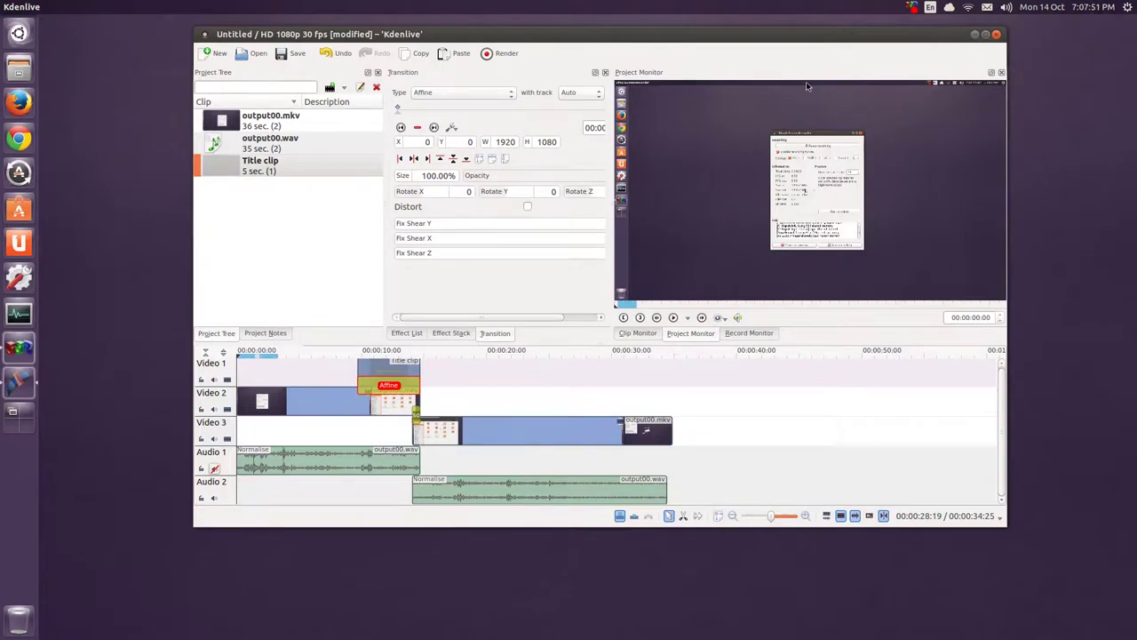
Close Kdenlive without saving the project and open Files at Home.
{"action": "left_click", "coordinate": [996, 35]}
{"action": "left_click", "coordinate": [604, 216]}
{"action": "left_click", "coordinate": [21, 77]}
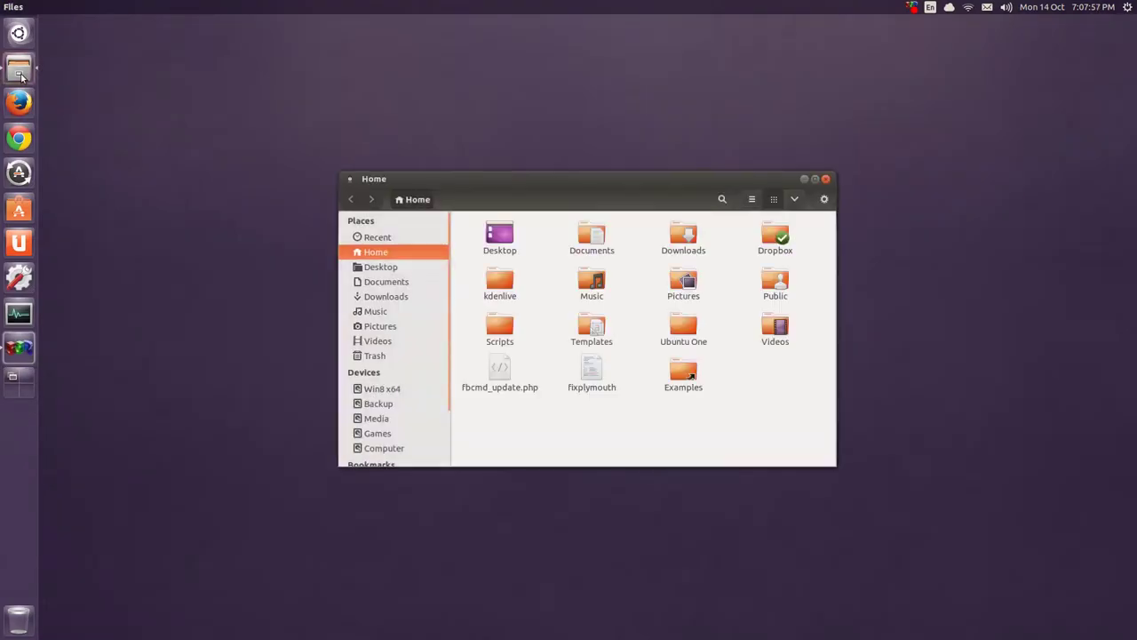
Confirm test.mp4 (27.3 MB) is in the kdenlive folder, then close Files.
{"action": "left_click_drag", "start_coordinate": [614, 178], "coordinate": [581, 114]}
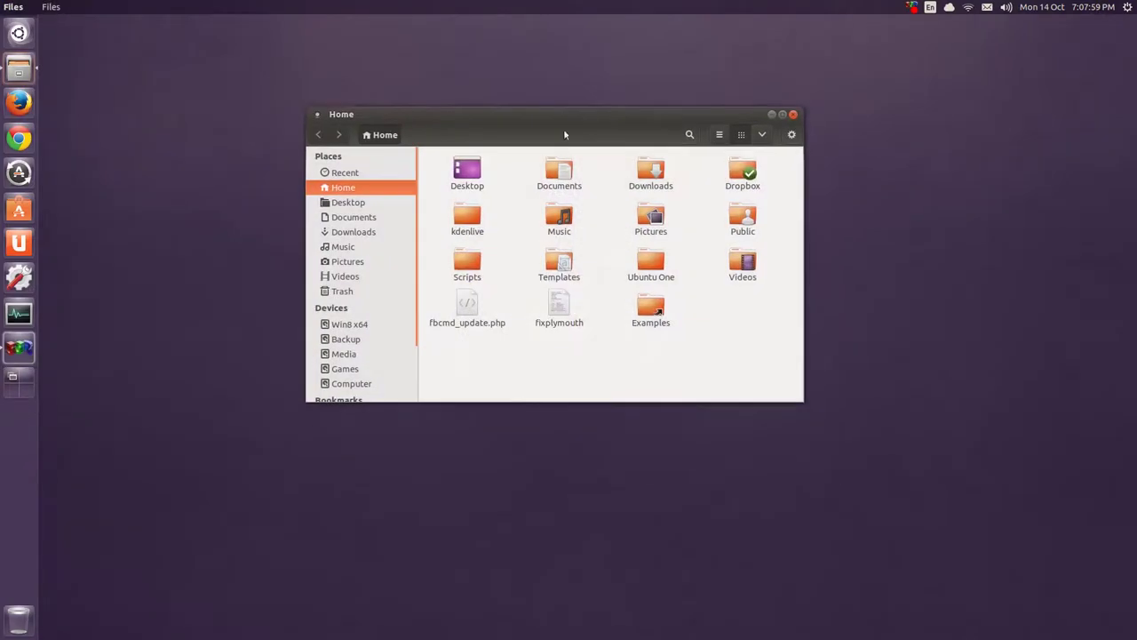
{"action": "double_click", "coordinate": [468, 216]}
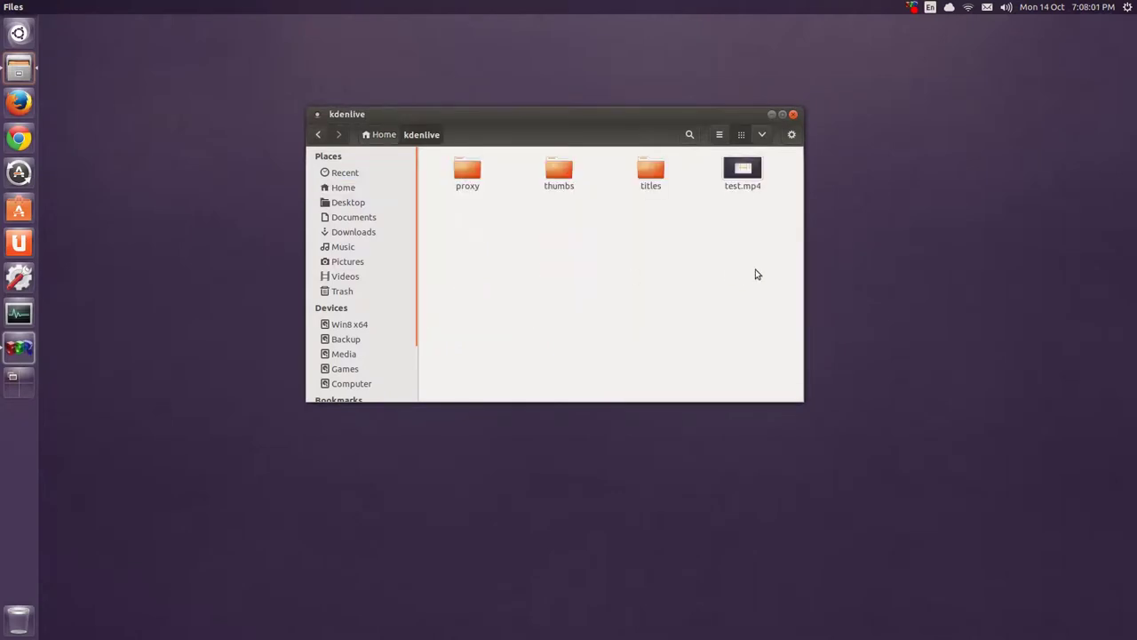
{"action": "left_click", "coordinate": [742, 172]}
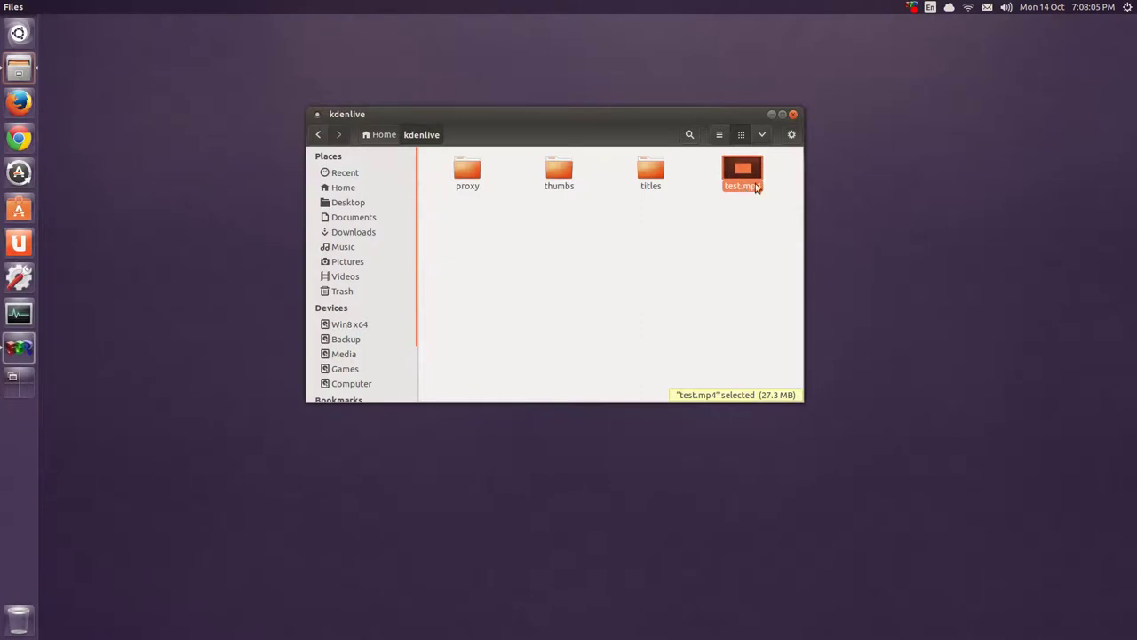
{"action": "left_click", "coordinate": [794, 114]}
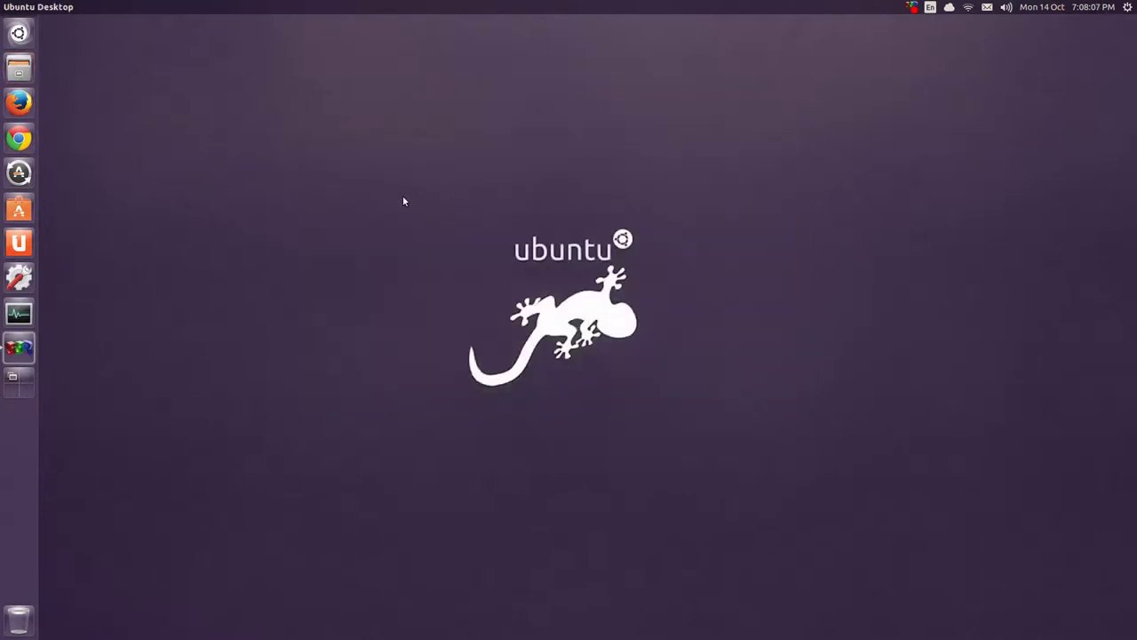
Launch HandBrake by searching 'ha' in the applications launcher.
{"action": "left_click", "coordinate": [22, 44]}
{"action": "type", "text": "ha"}
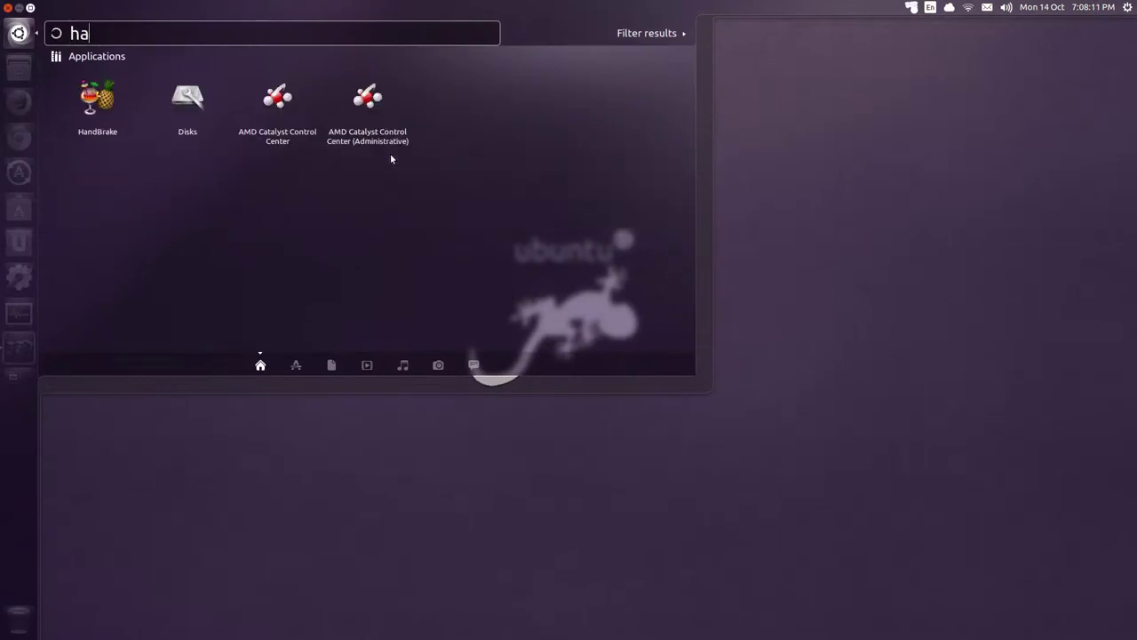
{"action": "left_click", "coordinate": [91, 114]}
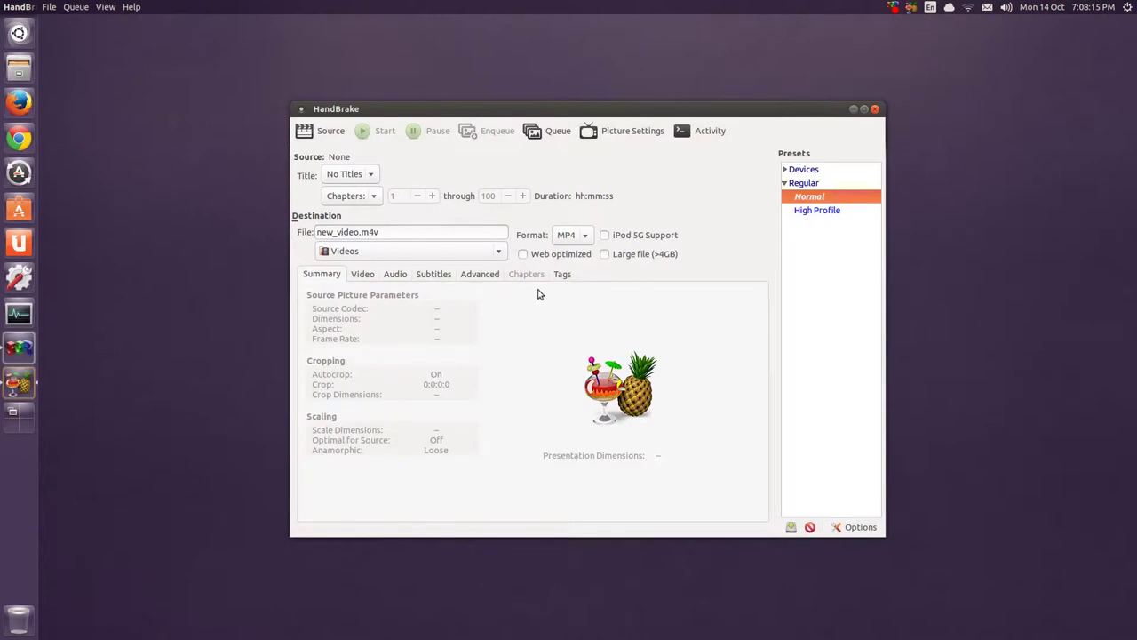
Load test.mp4 from the kdenlive folder as the HandBrake source.
{"action": "left_click", "coordinate": [313, 138]}
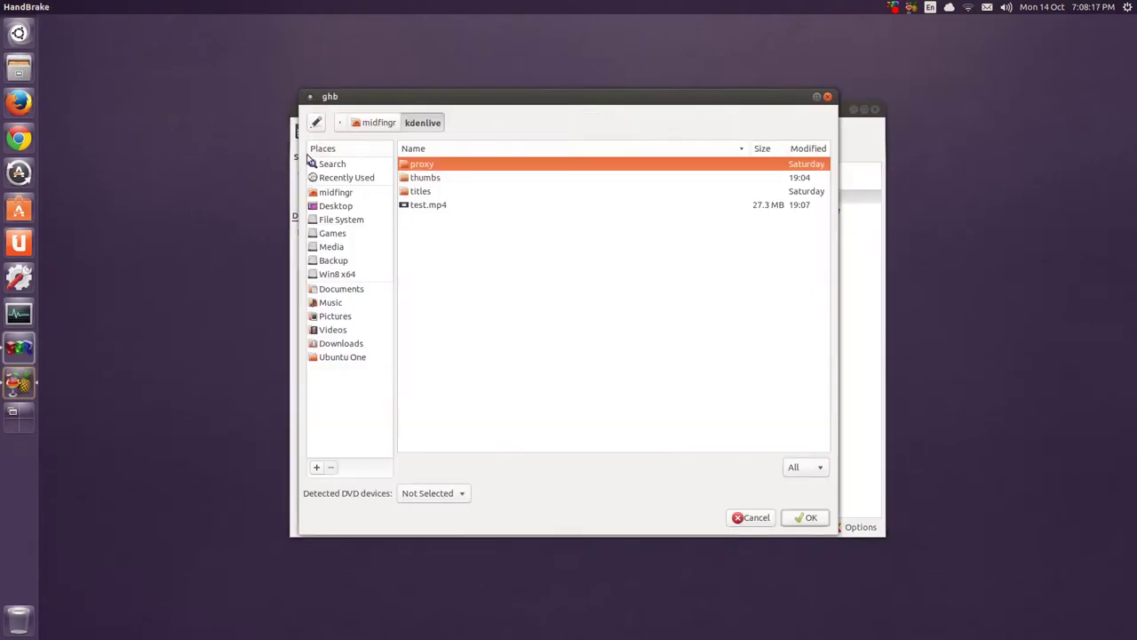
{"action": "left_click", "coordinate": [426, 206]}
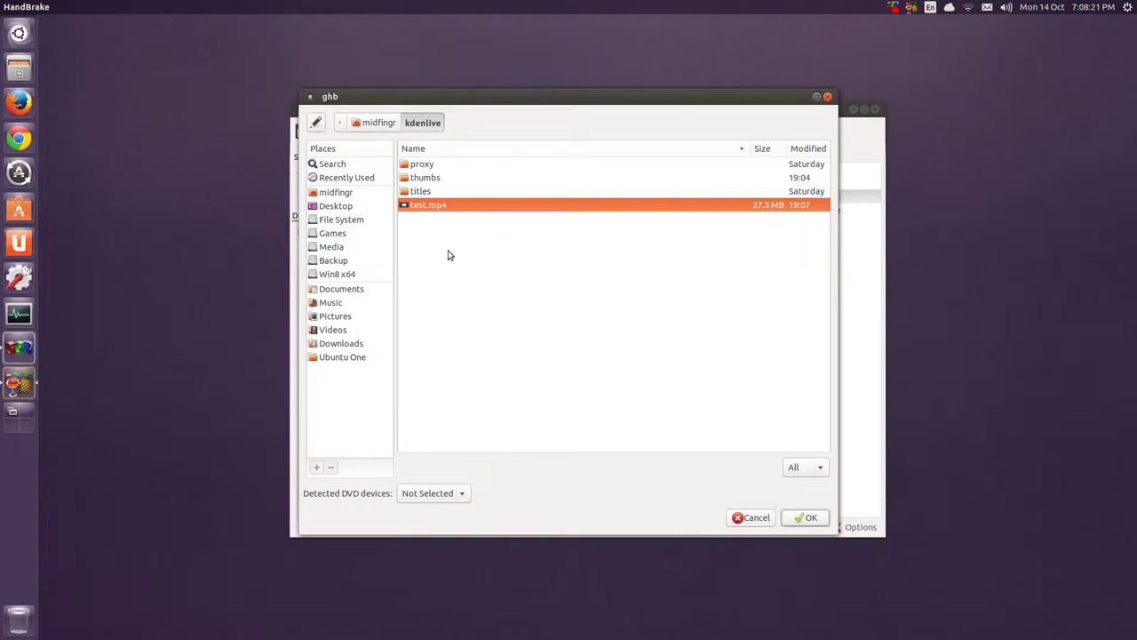
{"action": "left_click", "coordinate": [804, 518]}
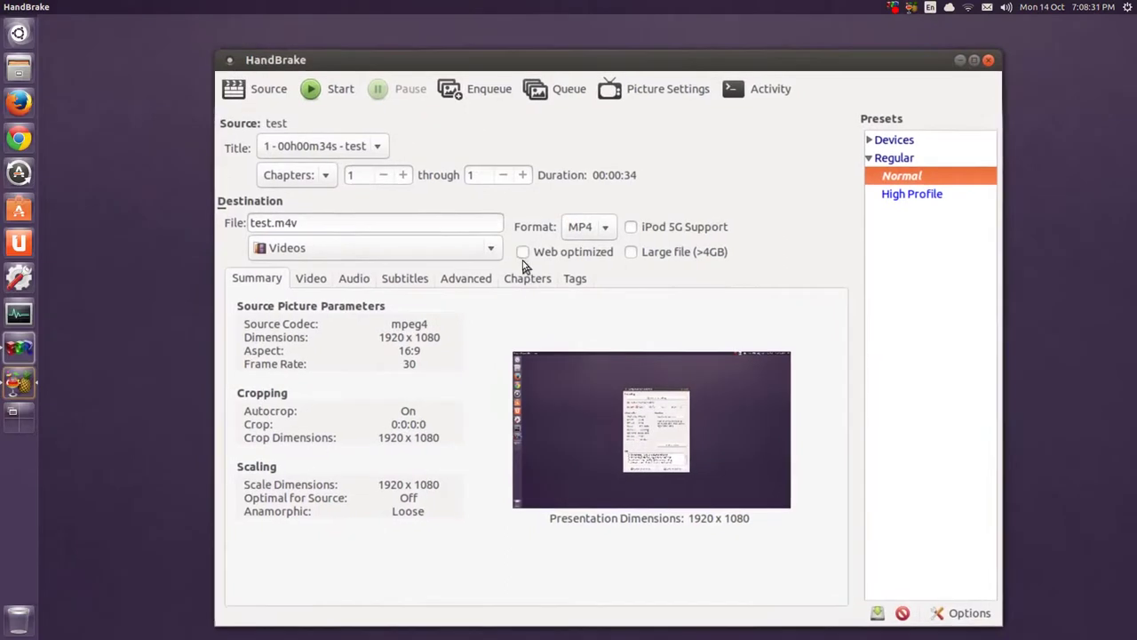
Make the output web optimized and encode video at an average 800 kbps bitrate.
{"action": "left_click", "coordinate": [523, 253]}
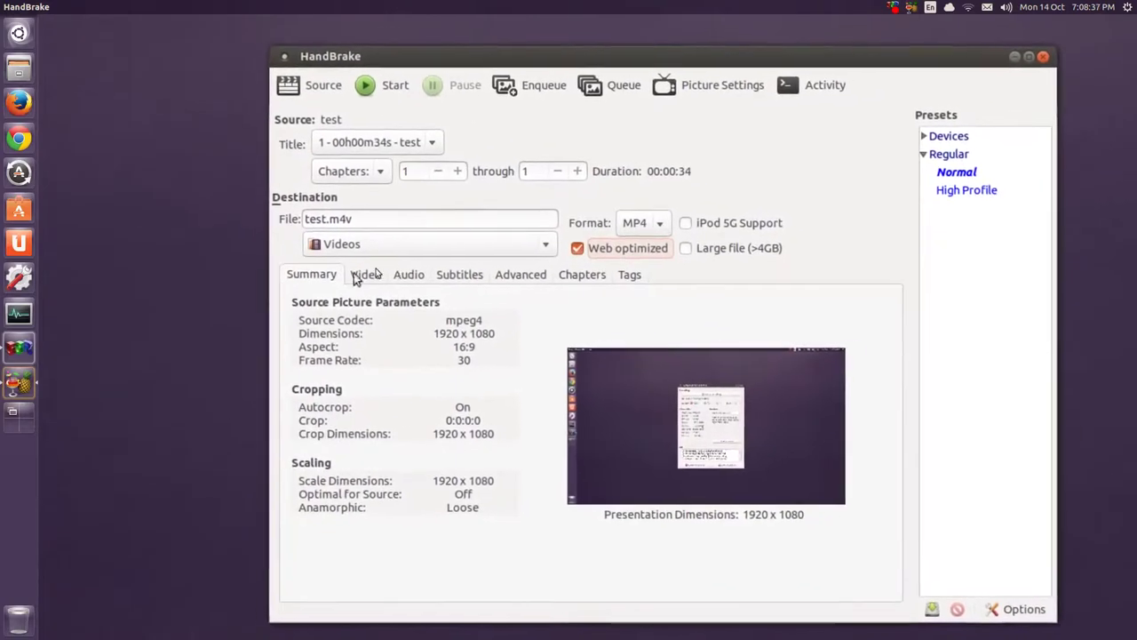
{"action": "left_click", "coordinate": [367, 280]}
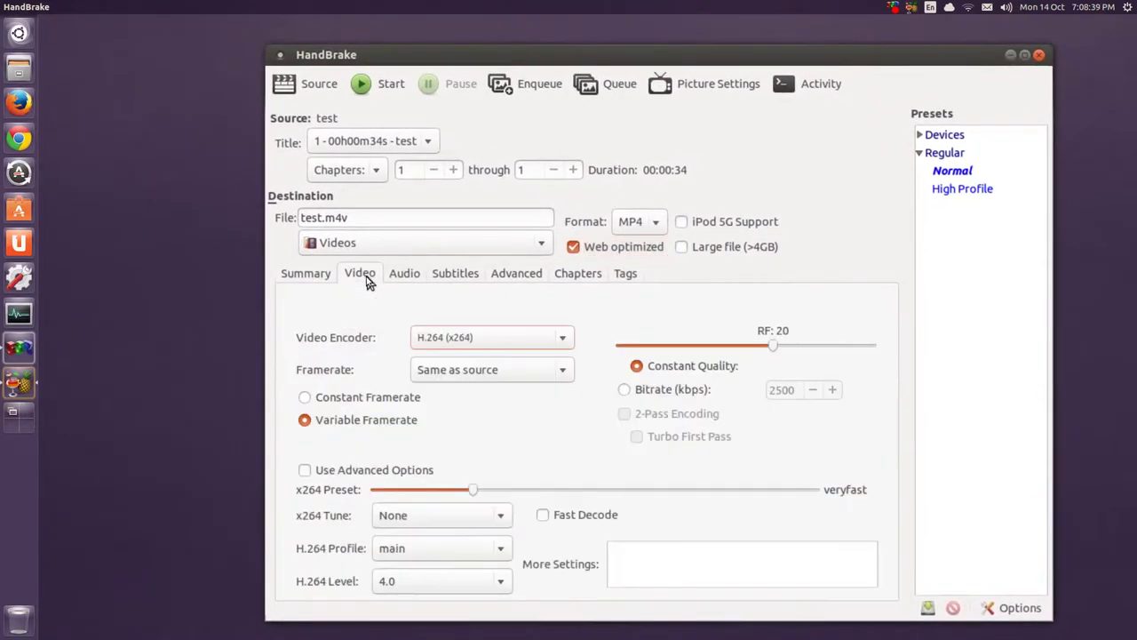
{"action": "left_click", "coordinate": [662, 391]}
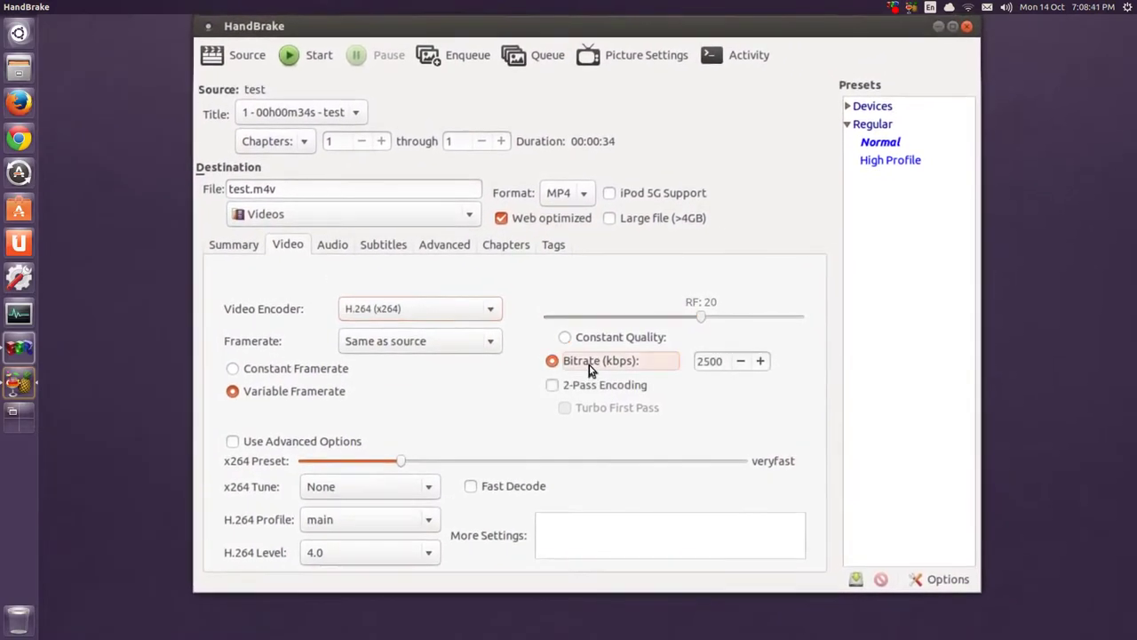
{"action": "double_click", "coordinate": [684, 363]}
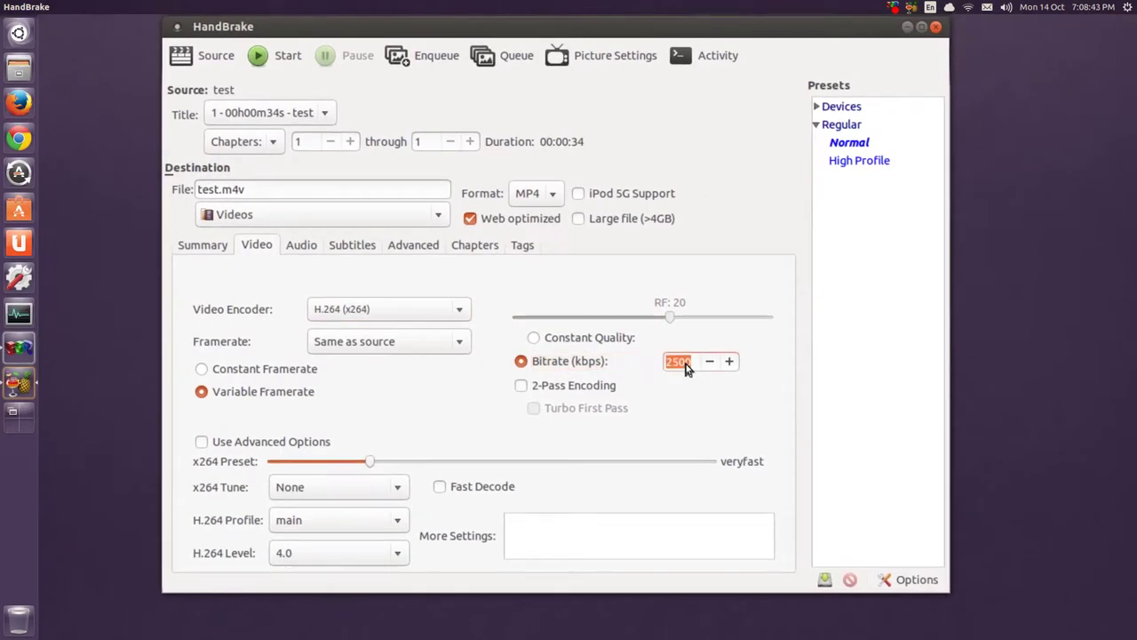
{"action": "type", "text": "8"}
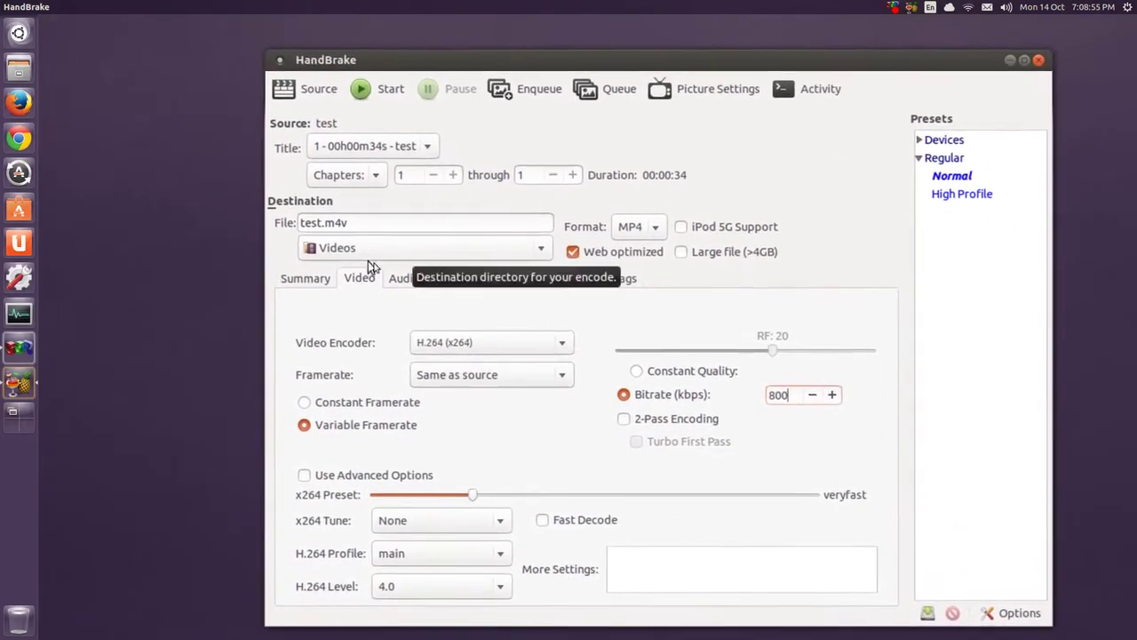
Lower the audio track bitrate from 160 to 128 kbps.
{"action": "left_click", "coordinate": [356, 251]}
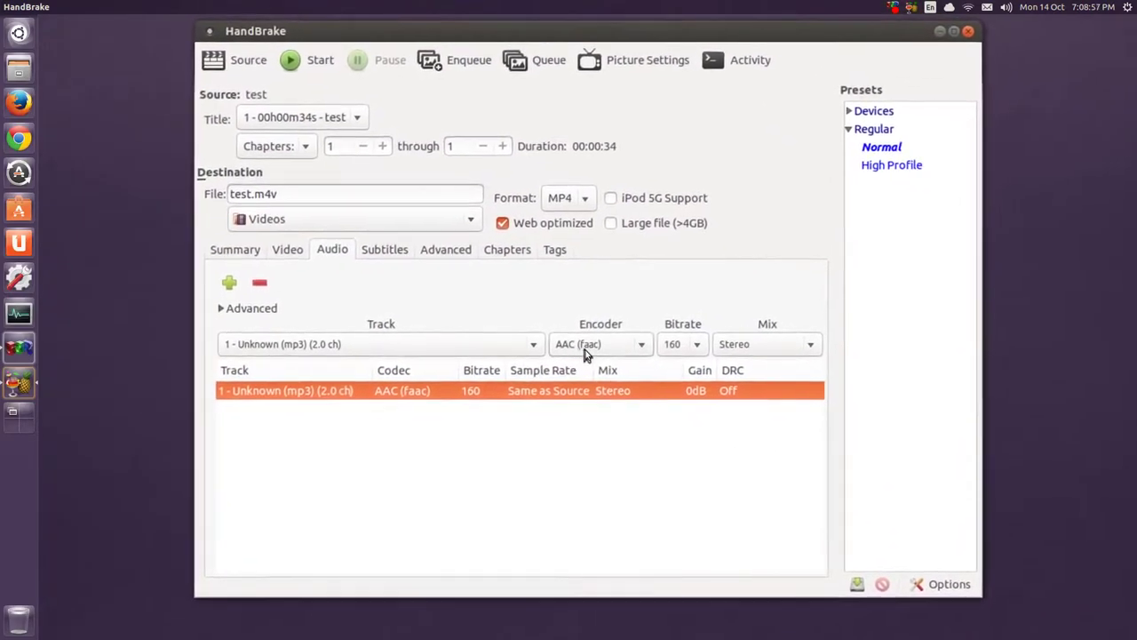
{"action": "left_click", "coordinate": [672, 346]}
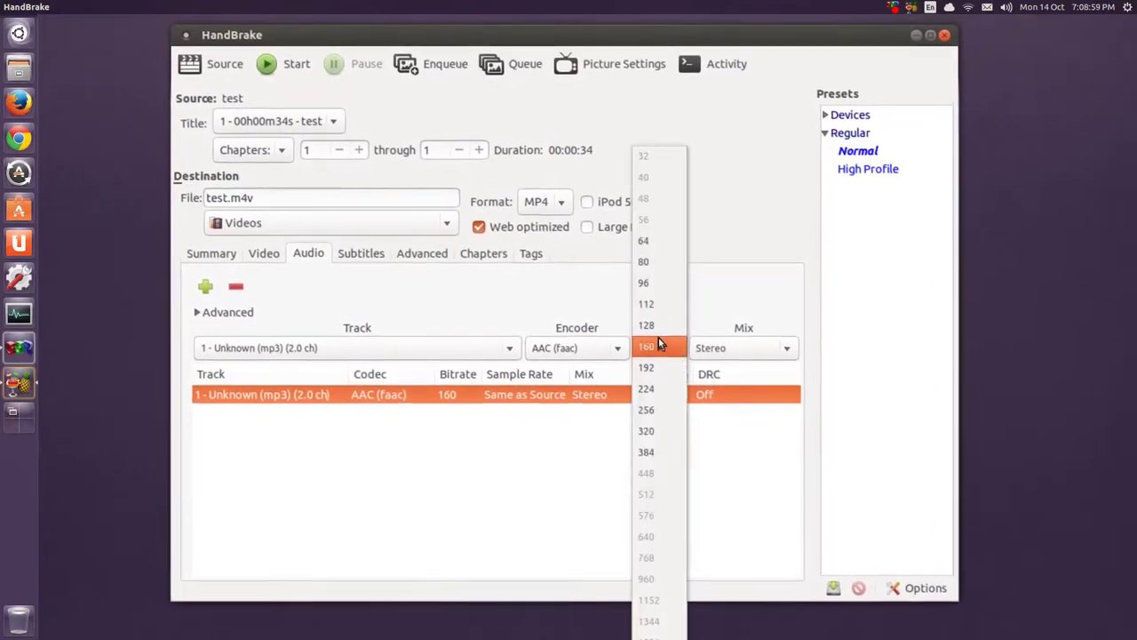
{"action": "left_click", "coordinate": [657, 332]}
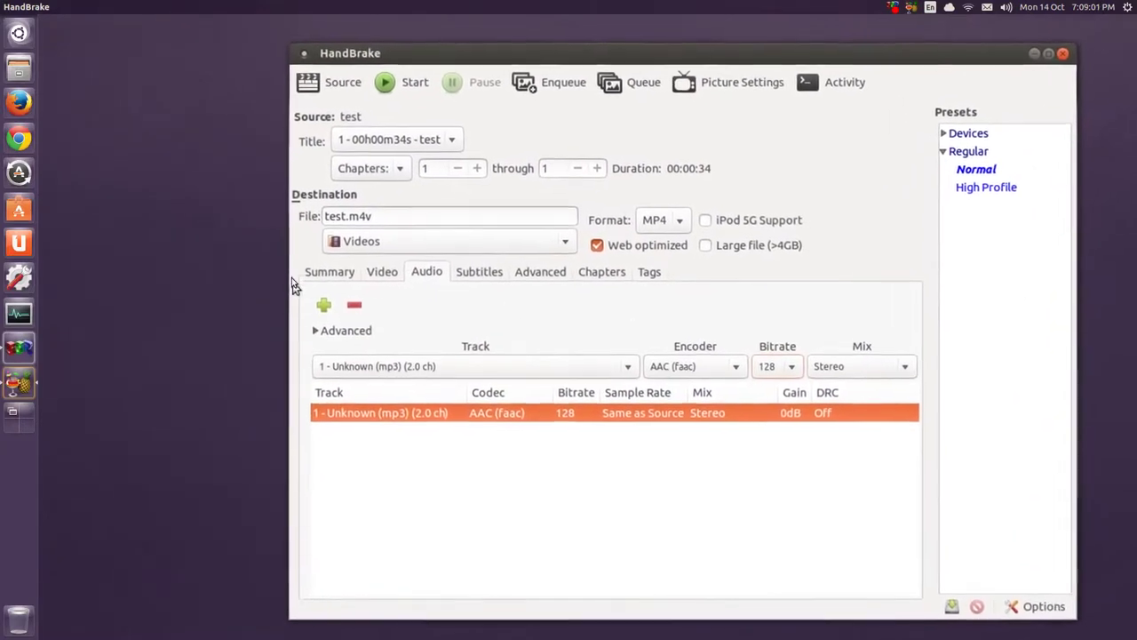
{"action": "left_click", "coordinate": [311, 274]}
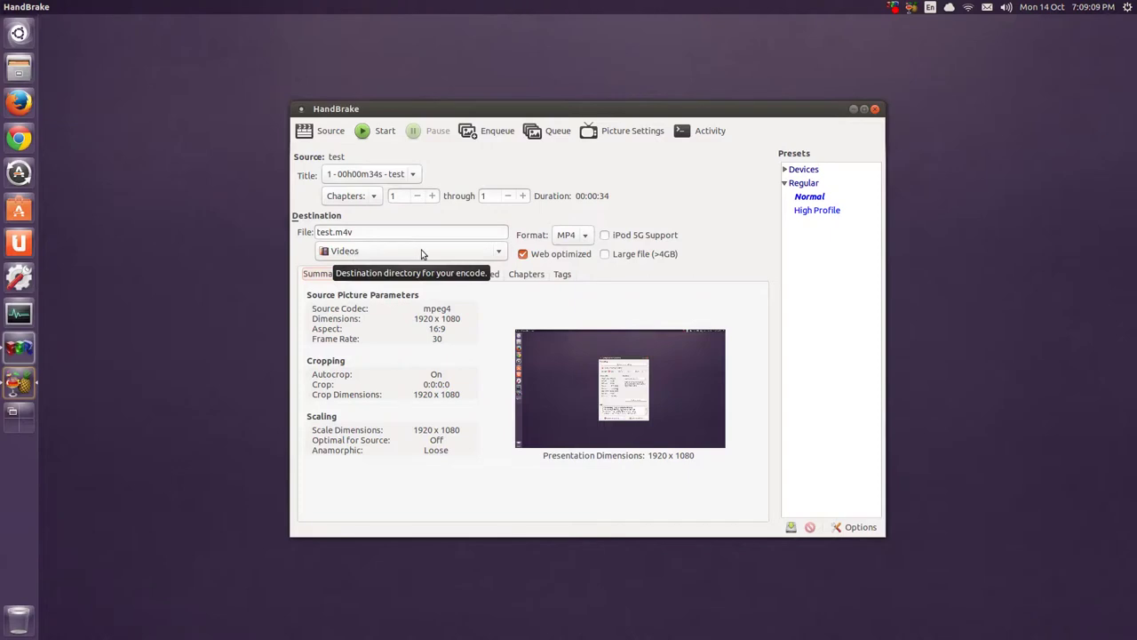
Encode the source to test.m4v in Videos and wait until HandBrake reports Encode Done.
{"action": "left_click", "coordinate": [360, 233]}
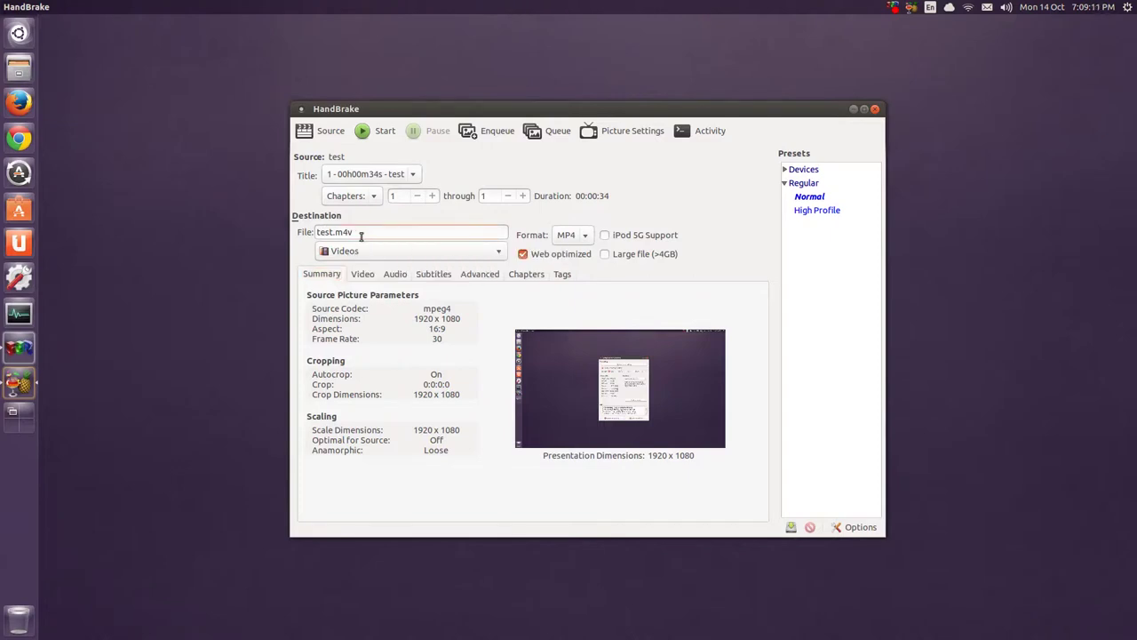
{"action": "left_click", "coordinate": [380, 134]}
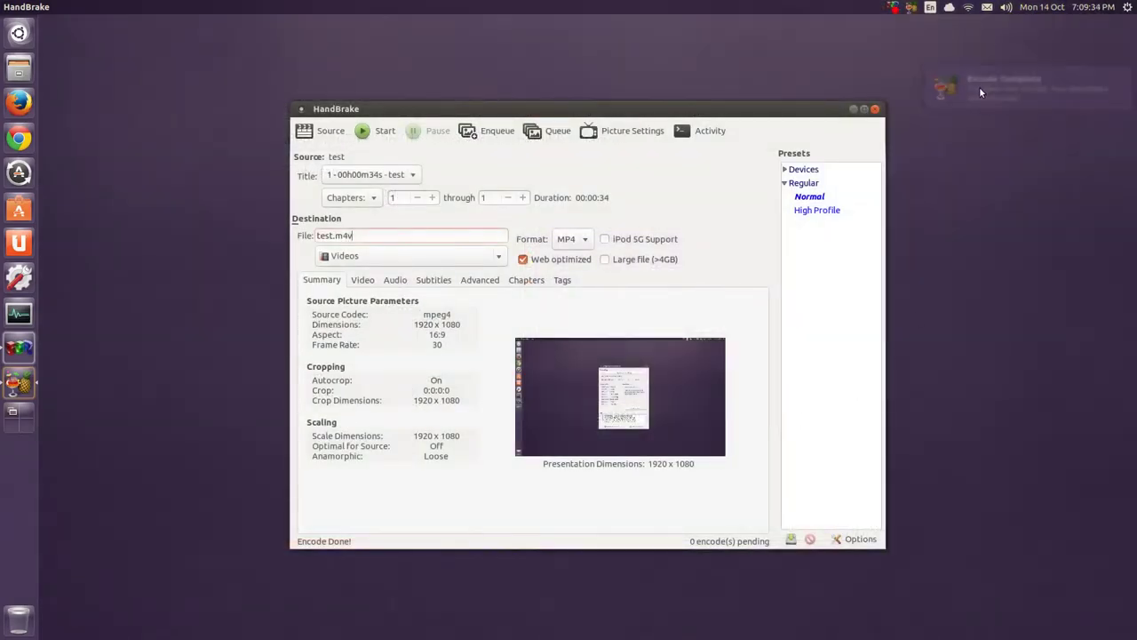
{"action": "left_click", "coordinate": [979, 86]}
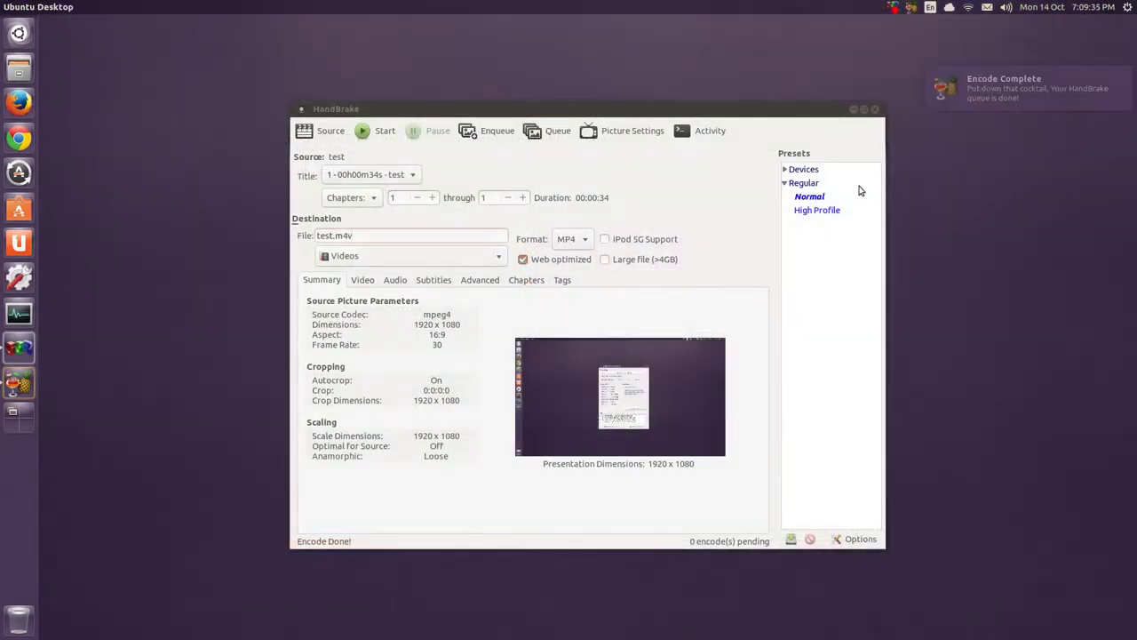
{"action": "left_click", "coordinate": [706, 218]}
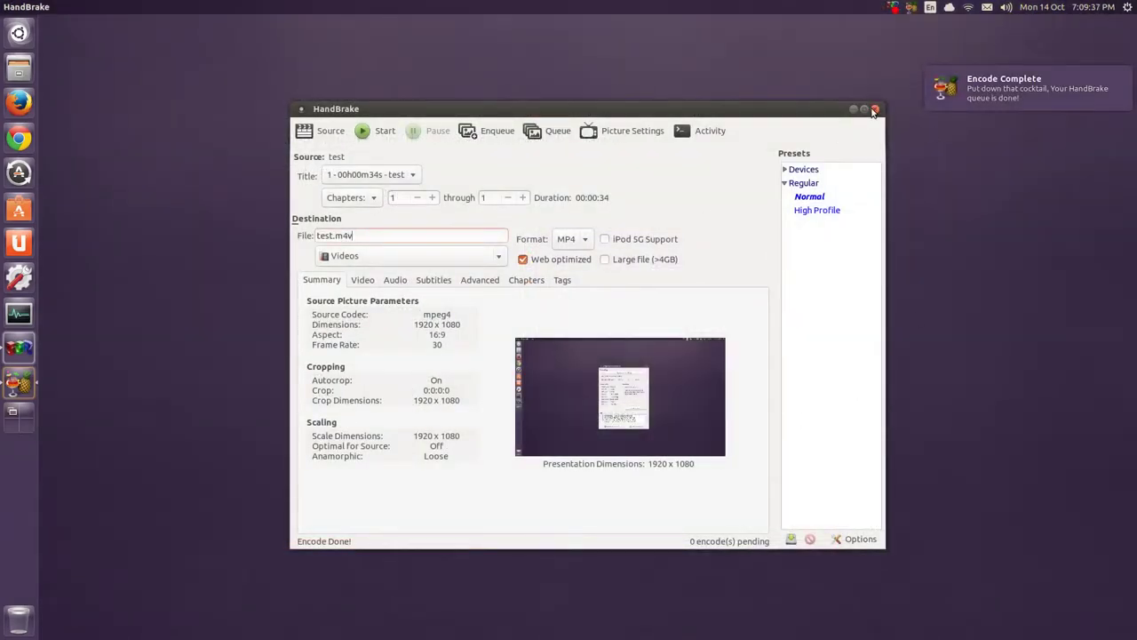
Close HandBrake, open Videos, and compare test.m4v (3.8 MB) with output00.mkv (7.0 MB).
{"action": "left_click", "coordinate": [874, 108]}
{"action": "right_click", "coordinate": [26, 65]}
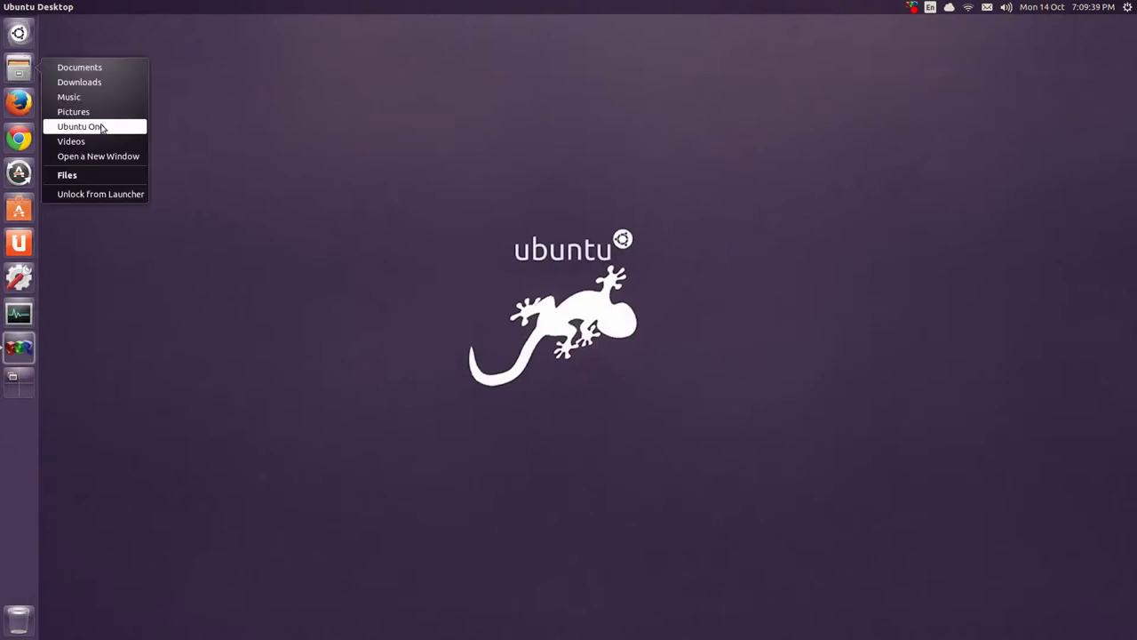
{"action": "left_click", "coordinate": [76, 141]}
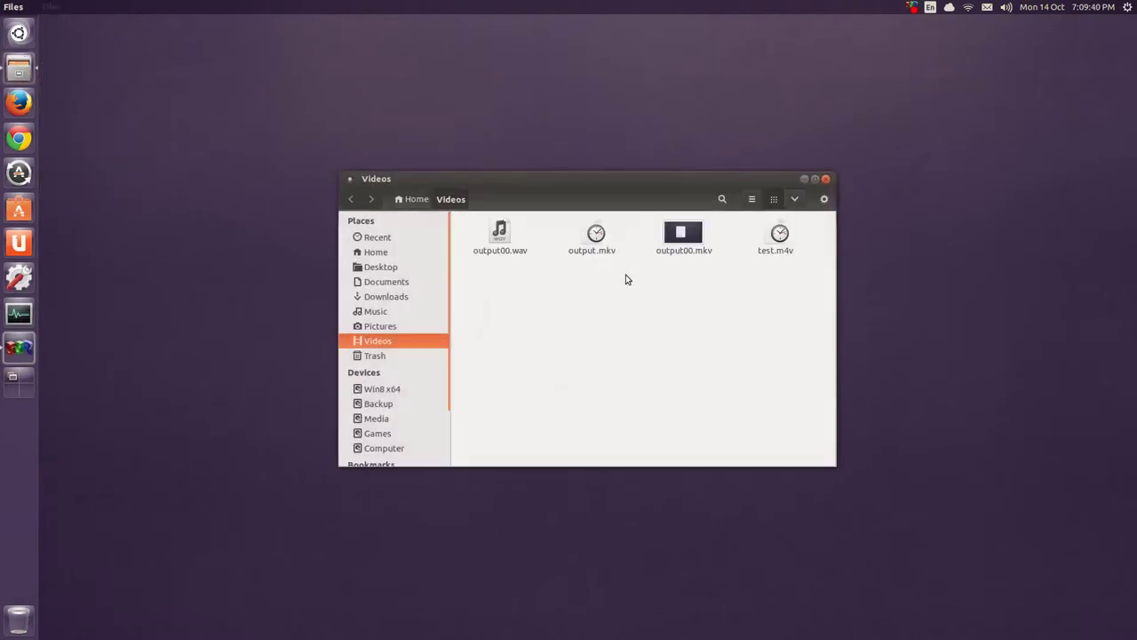
{"action": "left_click", "coordinate": [796, 249]}
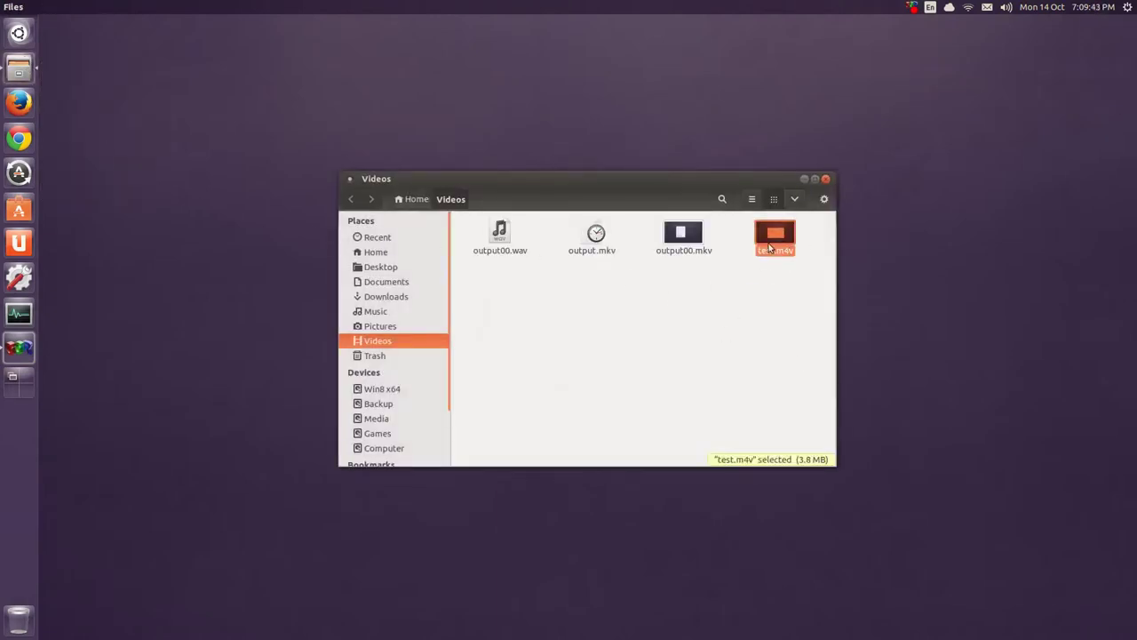
{"action": "left_click", "coordinate": [692, 255]}
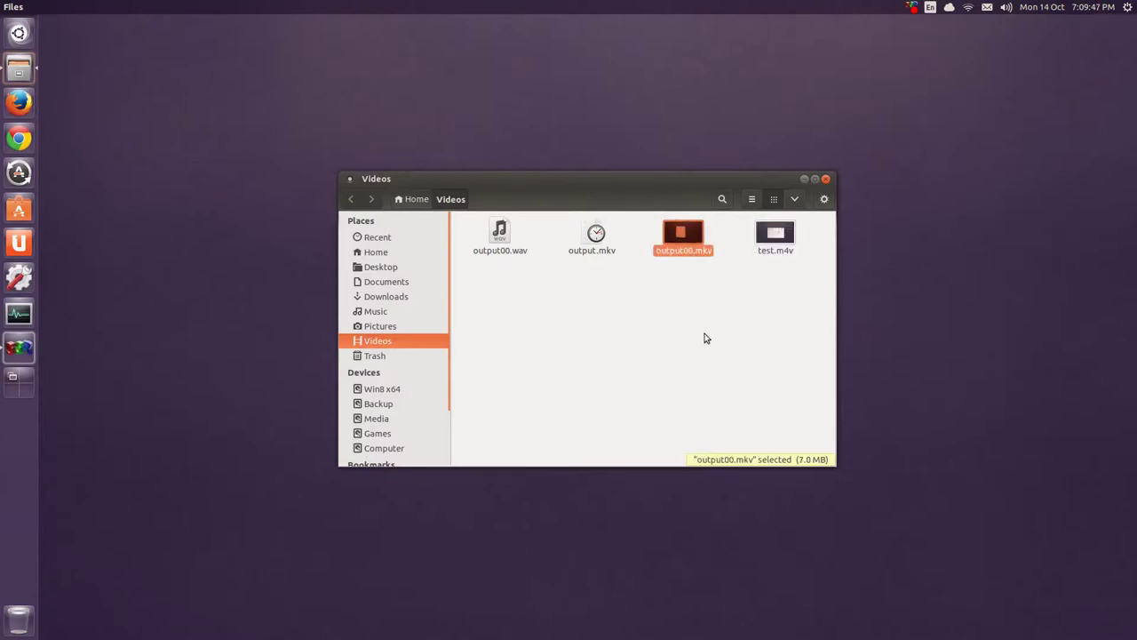
{"action": "left_click", "coordinate": [775, 236]}
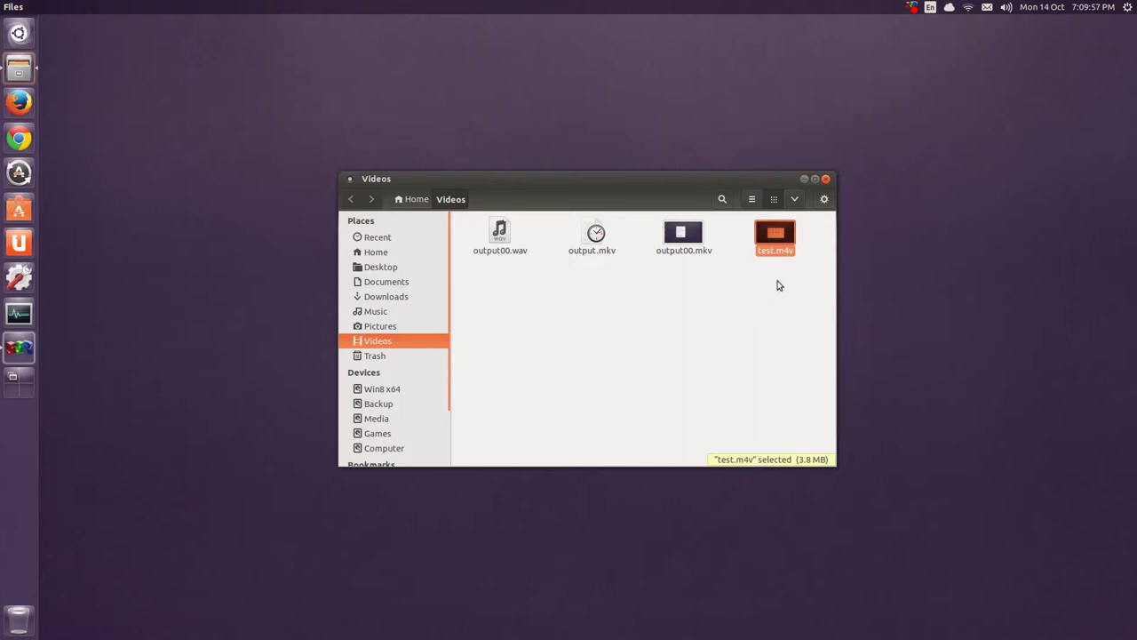
Play test.m4v muted in VLC, toggle fullscreen on and off, then close VLC.
{"action": "double_click", "coordinate": [779, 249]}
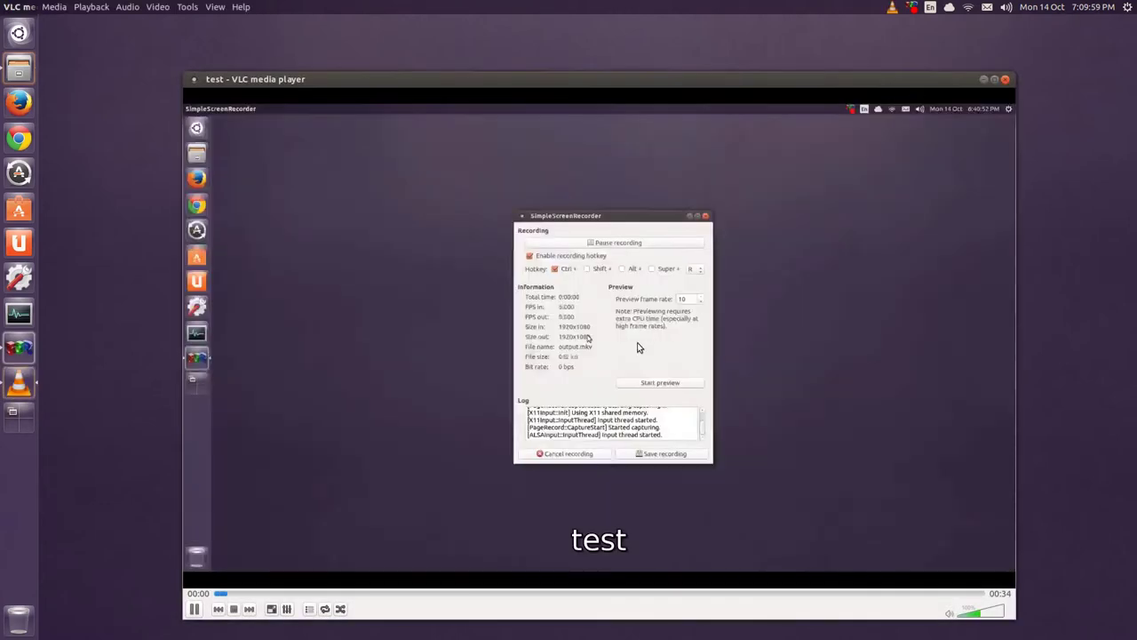
{"action": "left_click", "coordinate": [949, 616]}
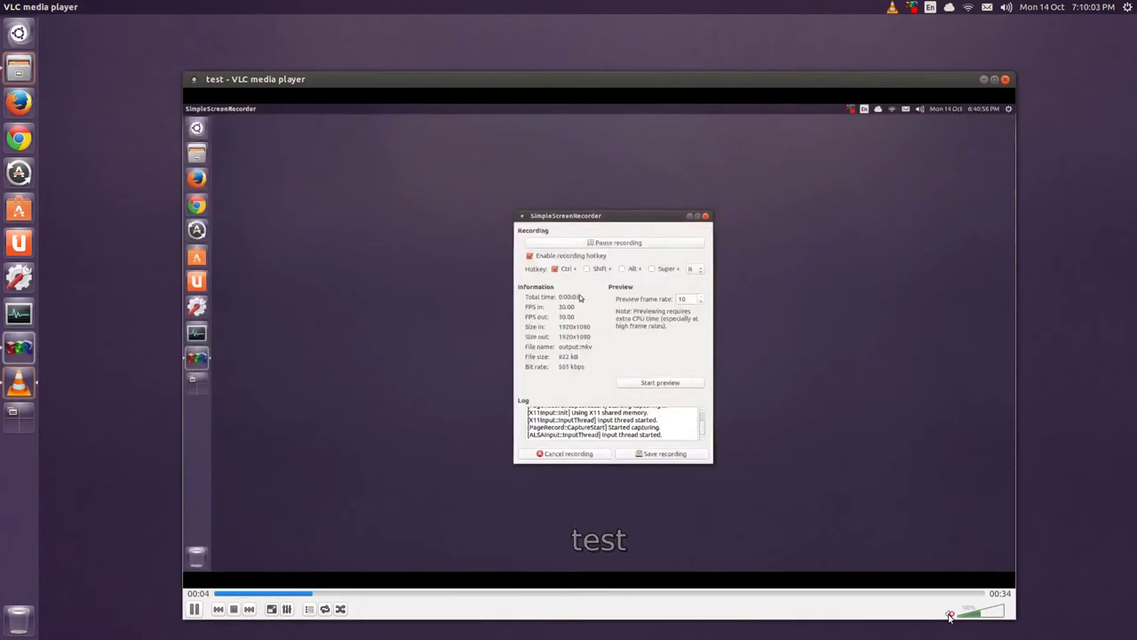
{"action": "double_click", "coordinate": [684, 410]}
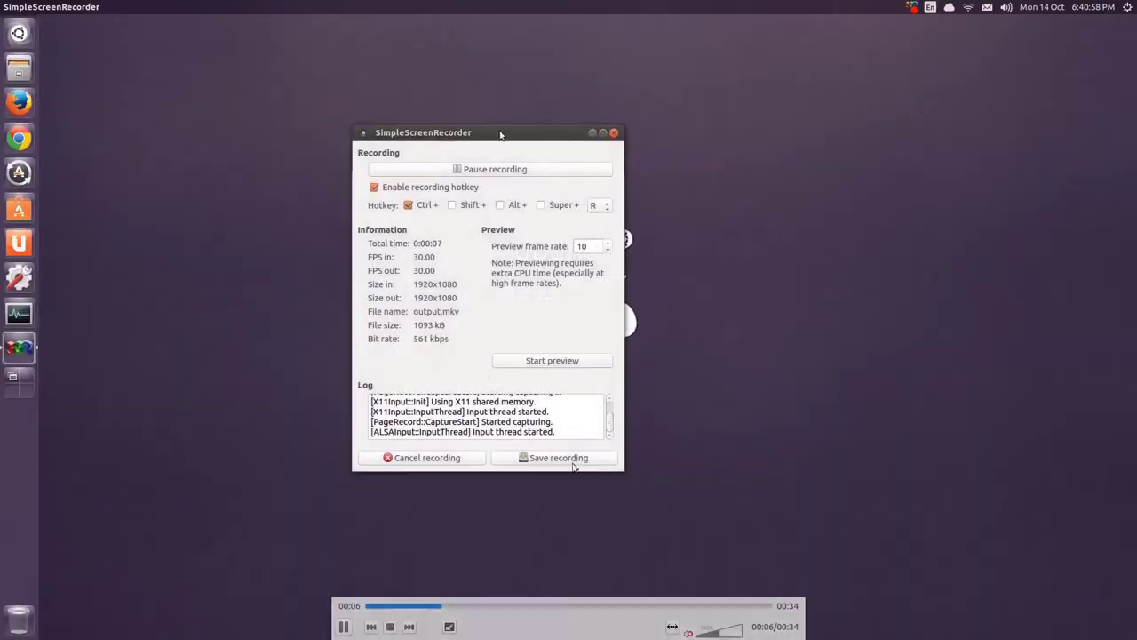
{"action": "double_click", "coordinate": [557, 345]}
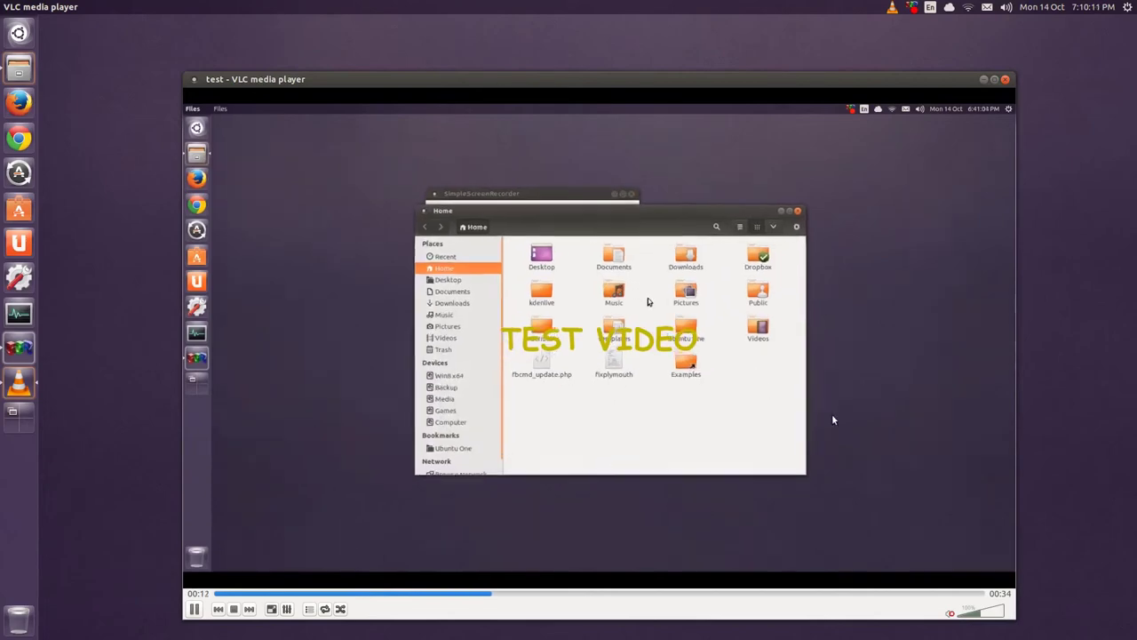
{"action": "left_click", "coordinate": [1007, 80]}
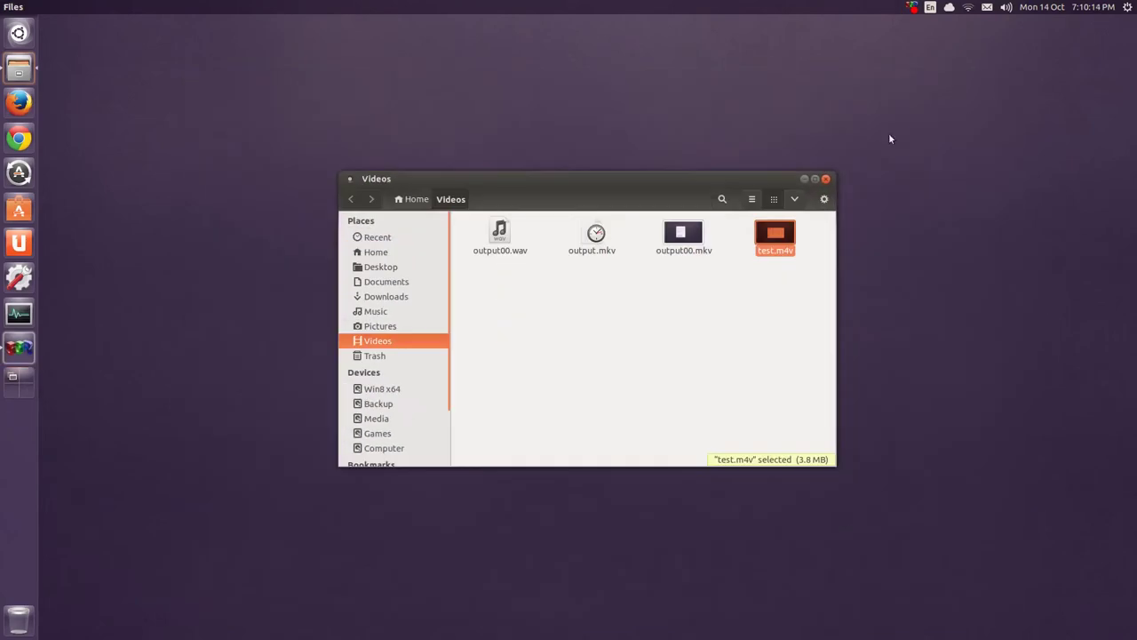
{"action": "left_click", "coordinate": [826, 181]}
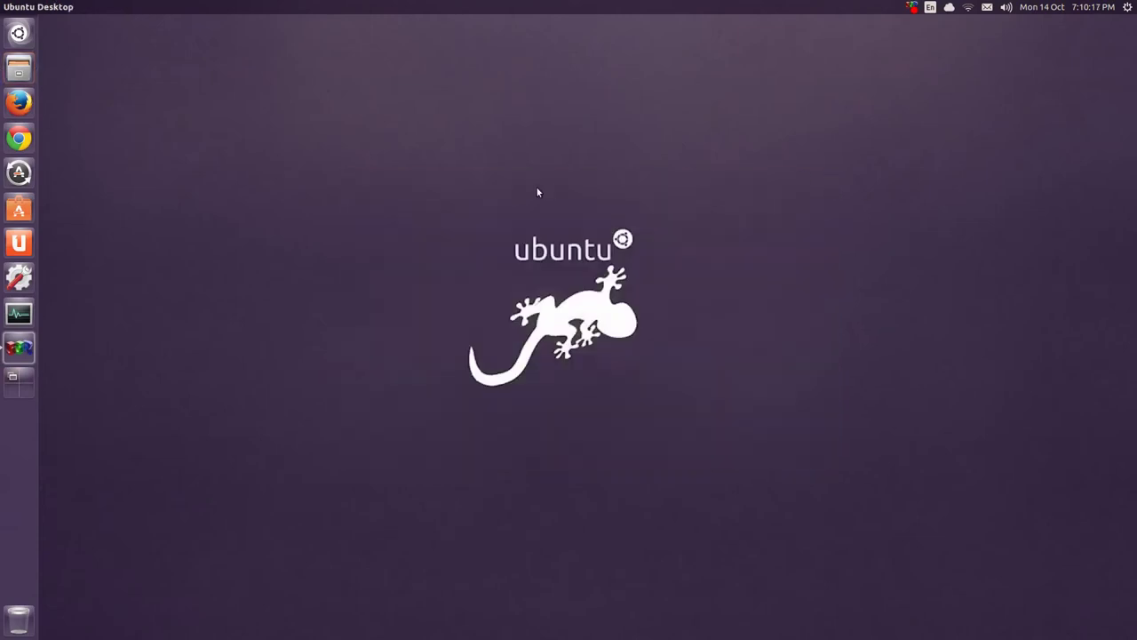